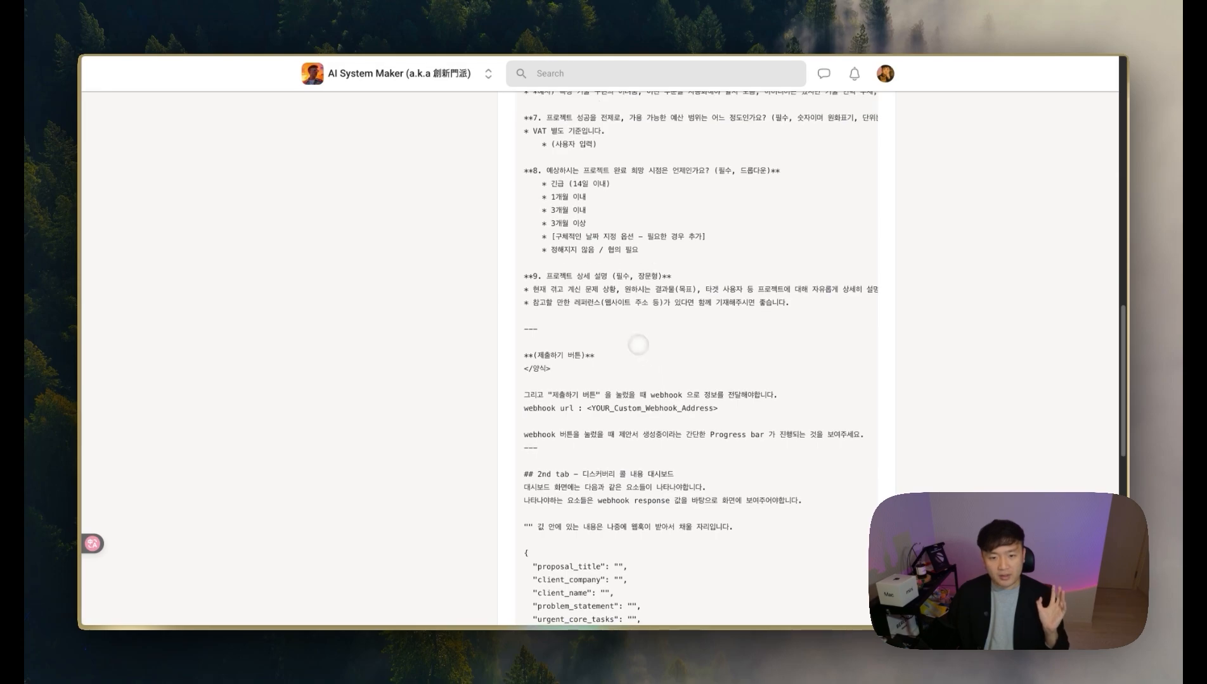
scroll(611, 316, "up", 1)
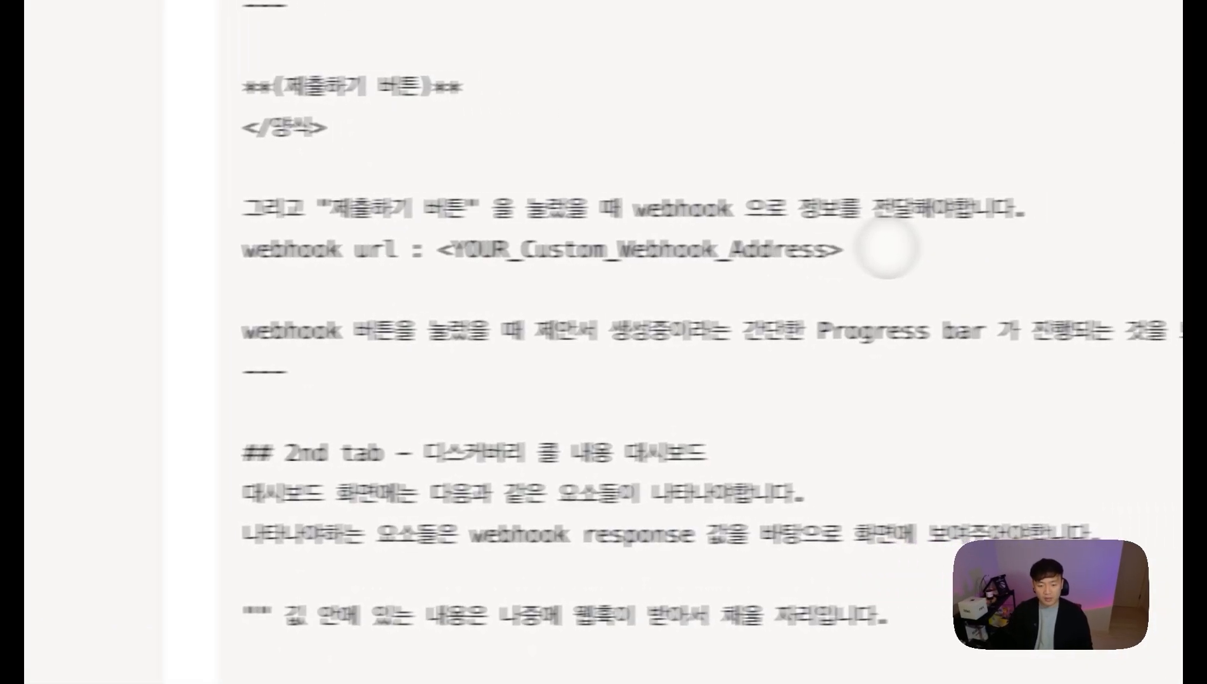
left_click_drag(719, 429, 575, 429)
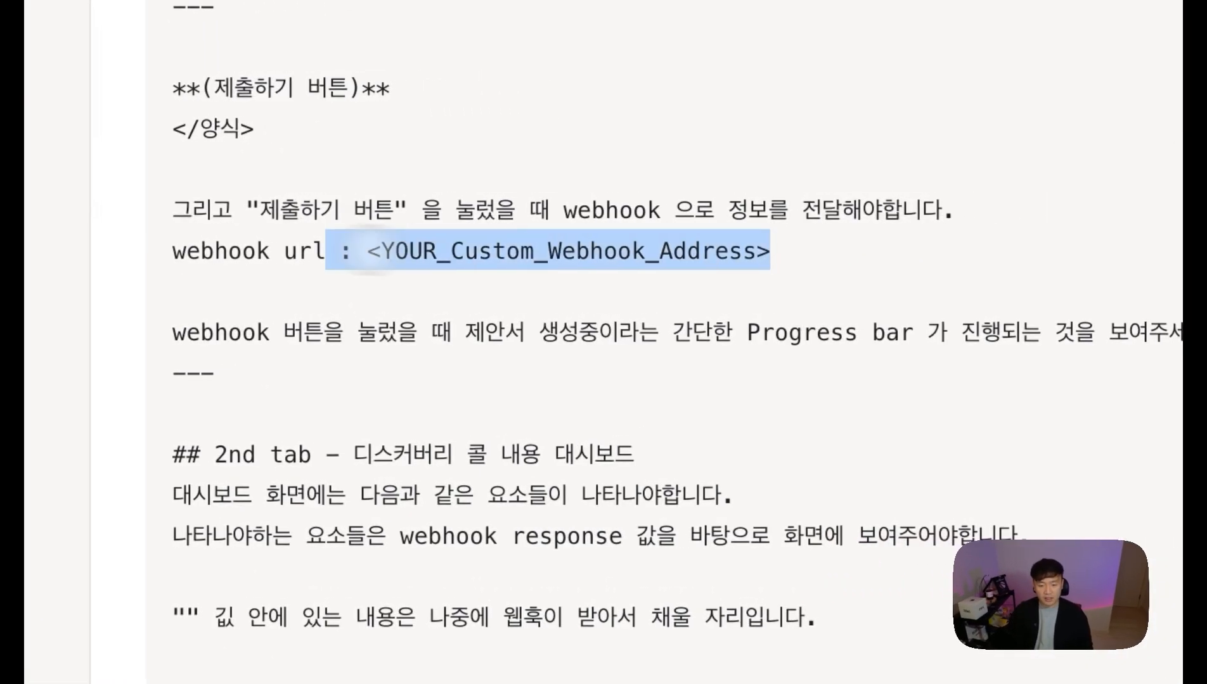
left_click(494, 185)
left_click_drag(323, 332, 539, 331)
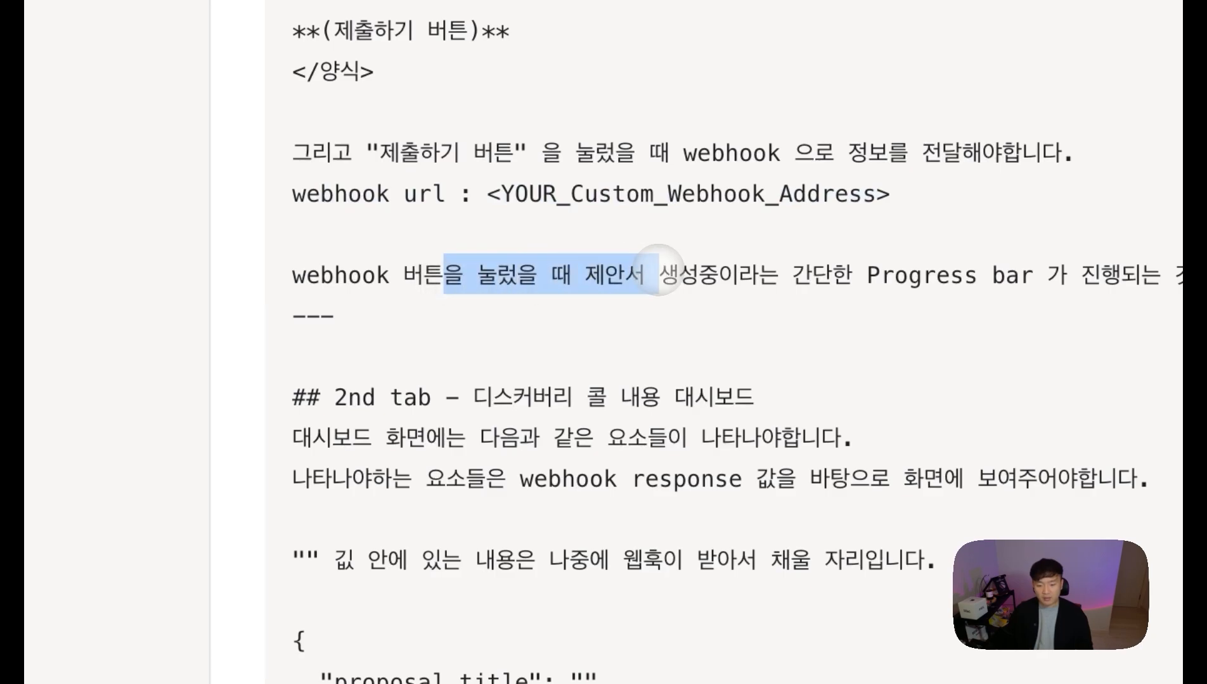
left_click_drag(659, 274, 792, 273)
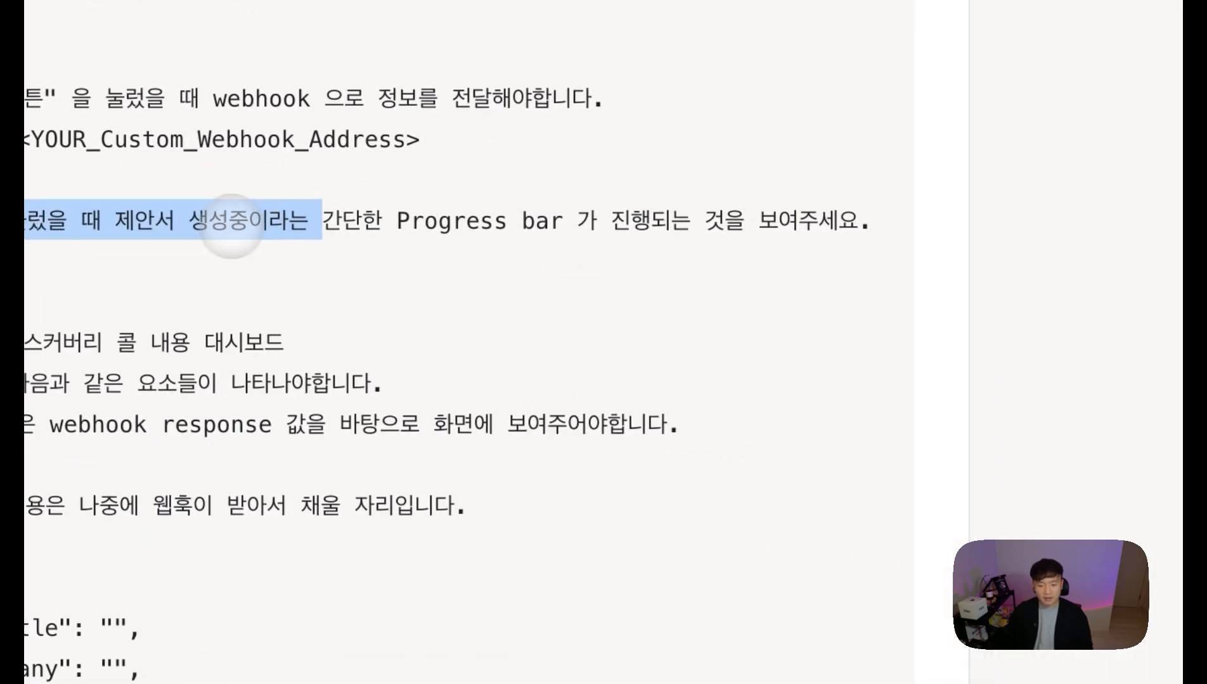
left_click(267, 221)
left_click_drag(342, 222, 607, 226)
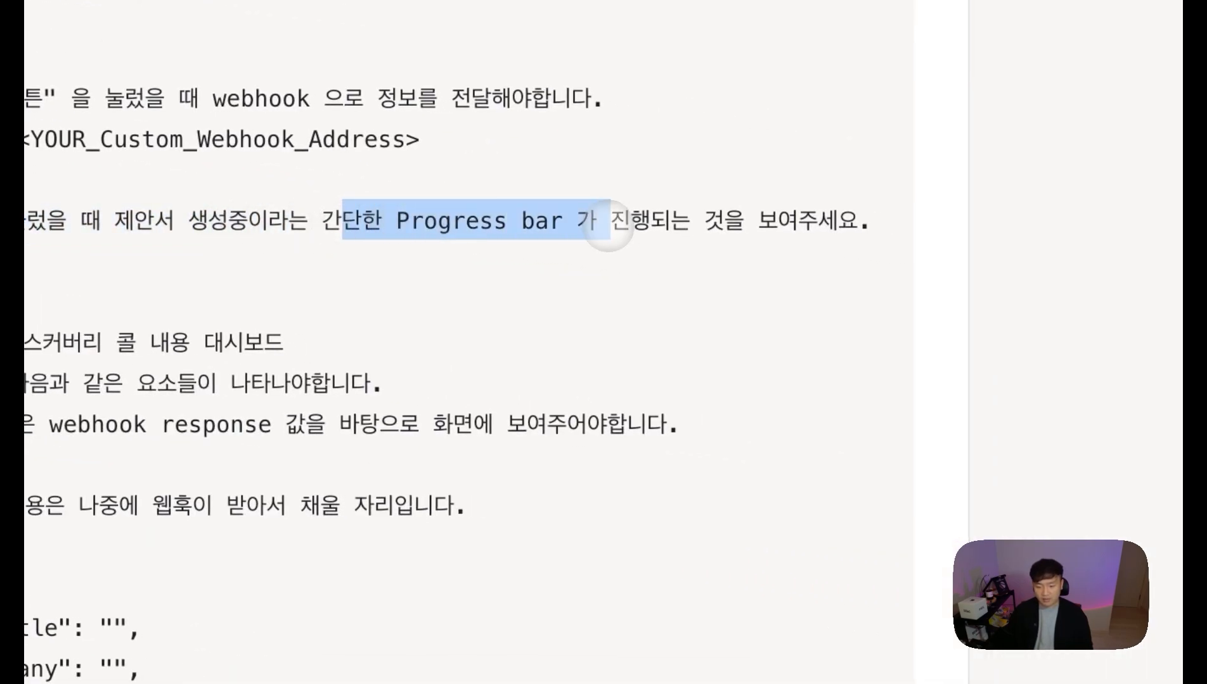
left_click(880, 220)
scroll(870, 220, "down", 4)
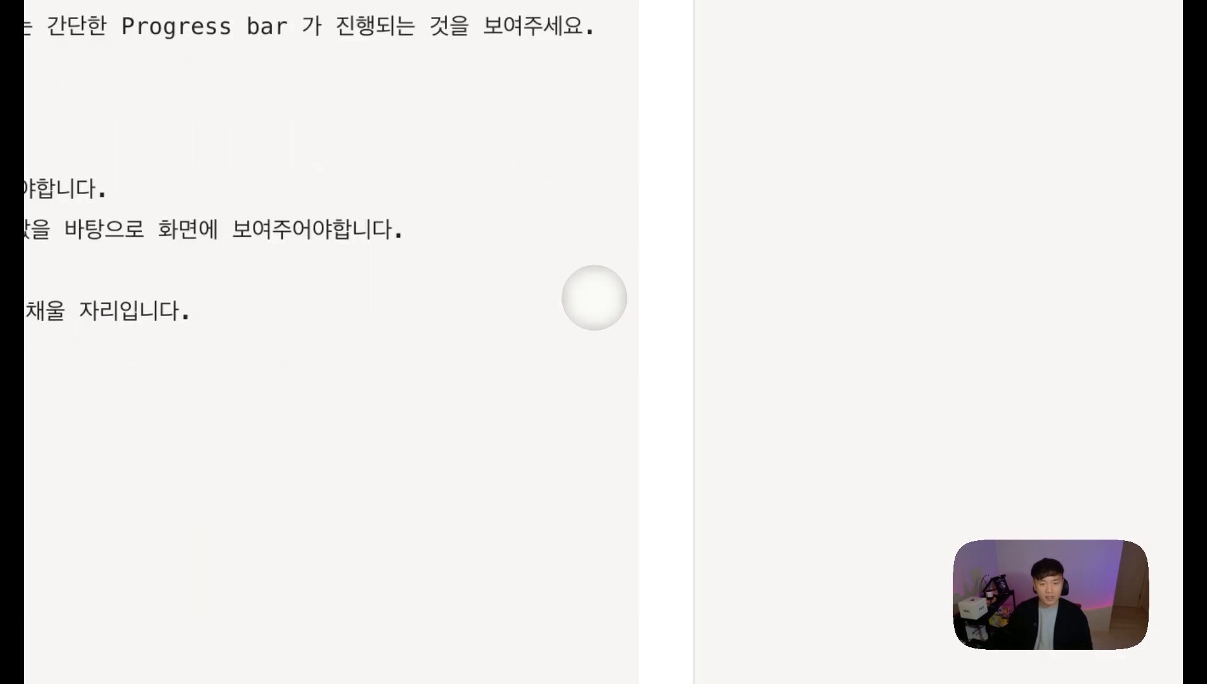
scroll(594, 298, "down", 3)
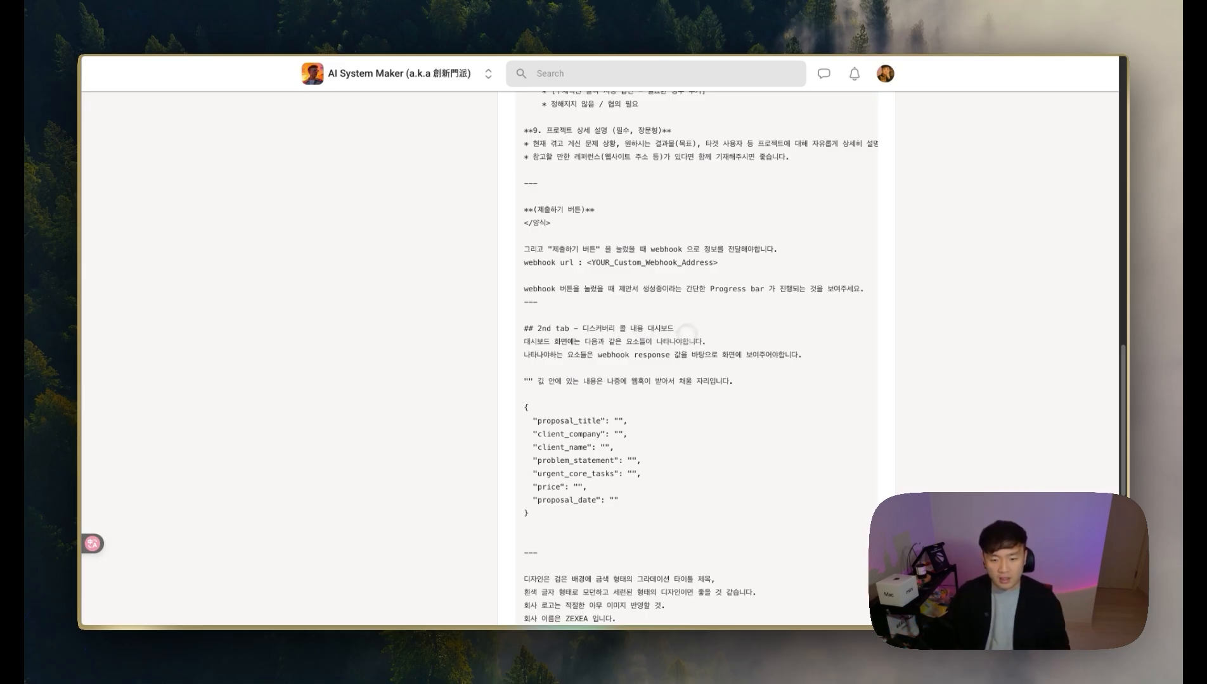
left_click_drag(631, 355, 831, 357)
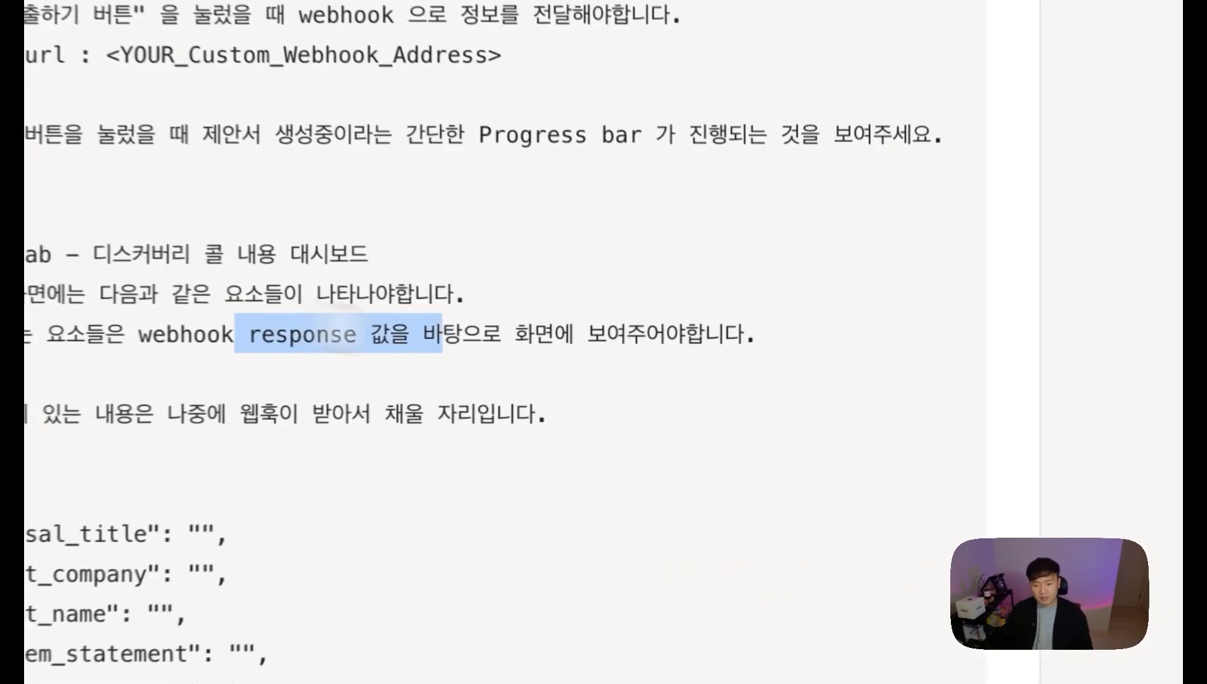
left_click(413, 286)
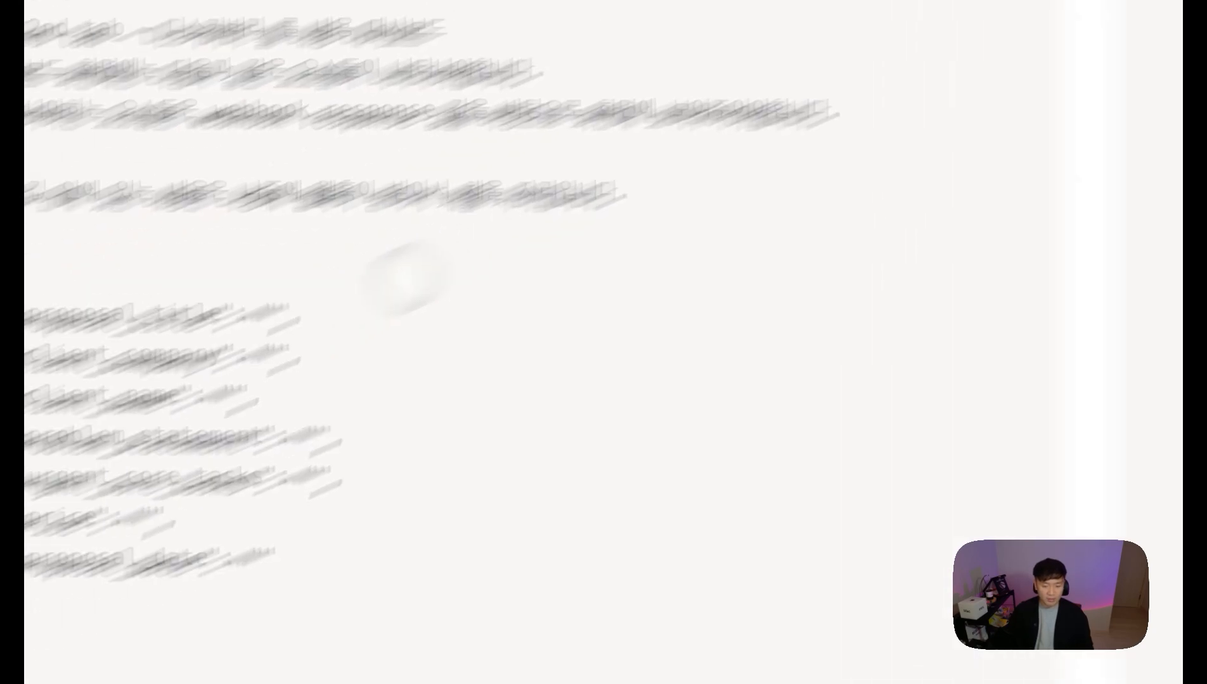
left_click_drag(551, 167, 469, 168)
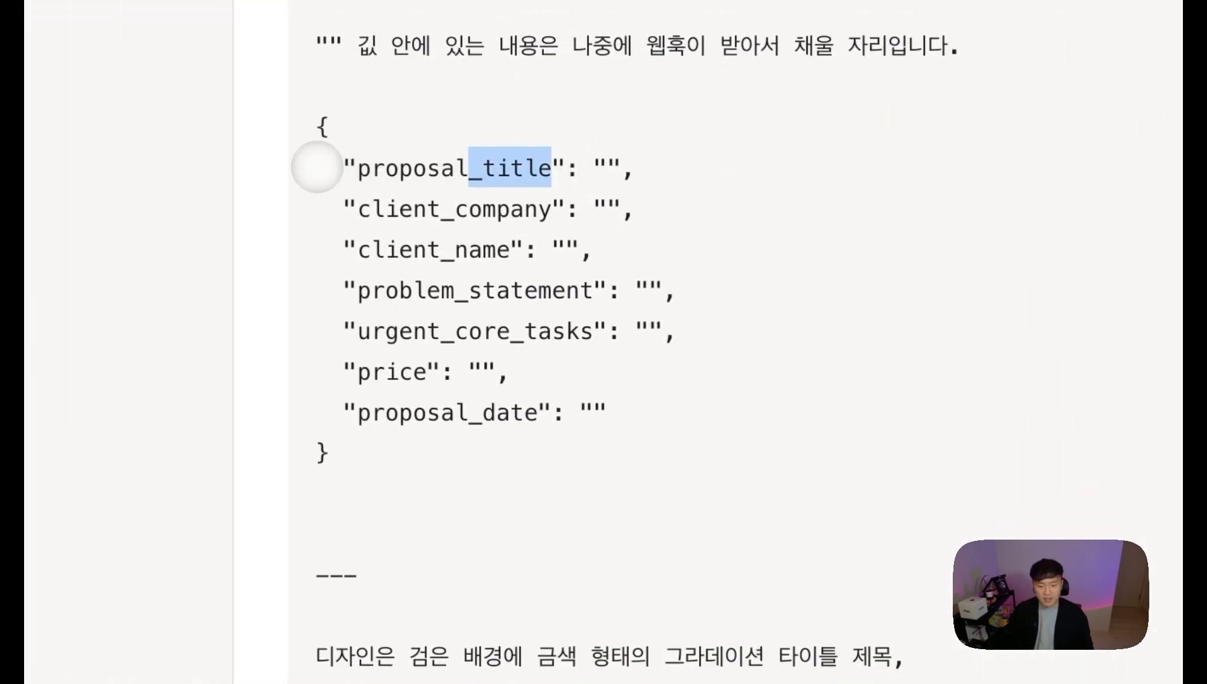
left_click_drag(317, 166, 330, 168)
left_click_drag(385, 209, 358, 250)
left_click_drag(526, 288, 405, 289)
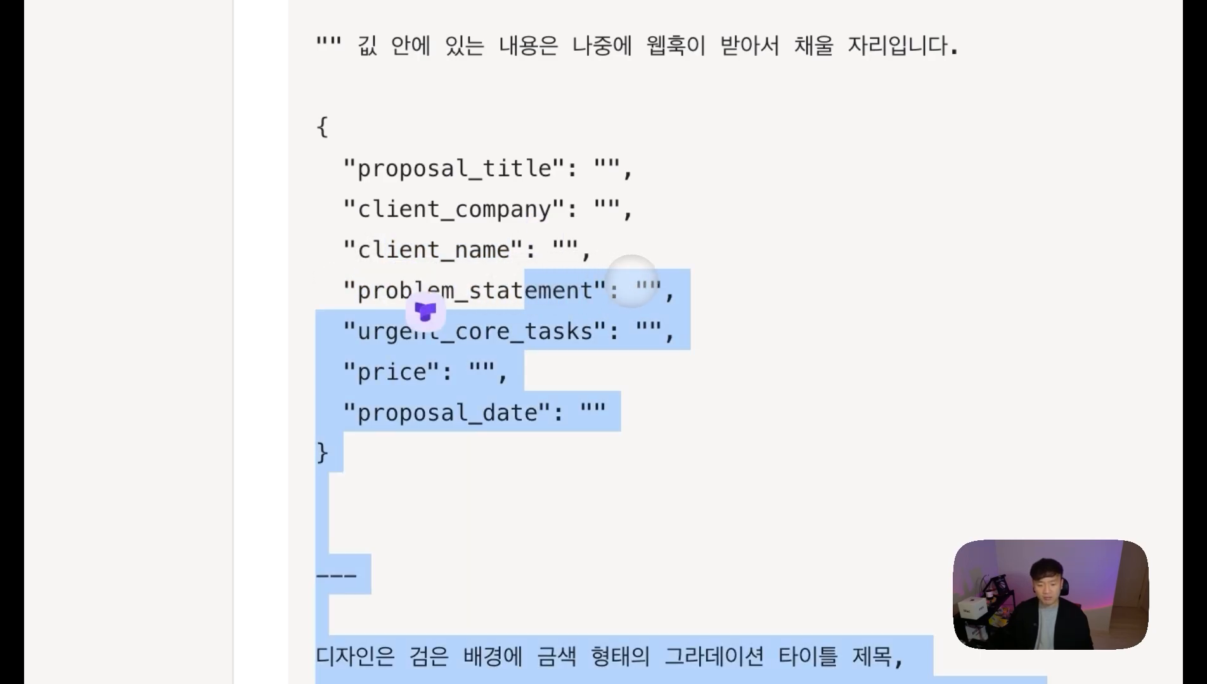
left_click_drag(594, 288, 439, 289)
left_click_drag(564, 329, 371, 330)
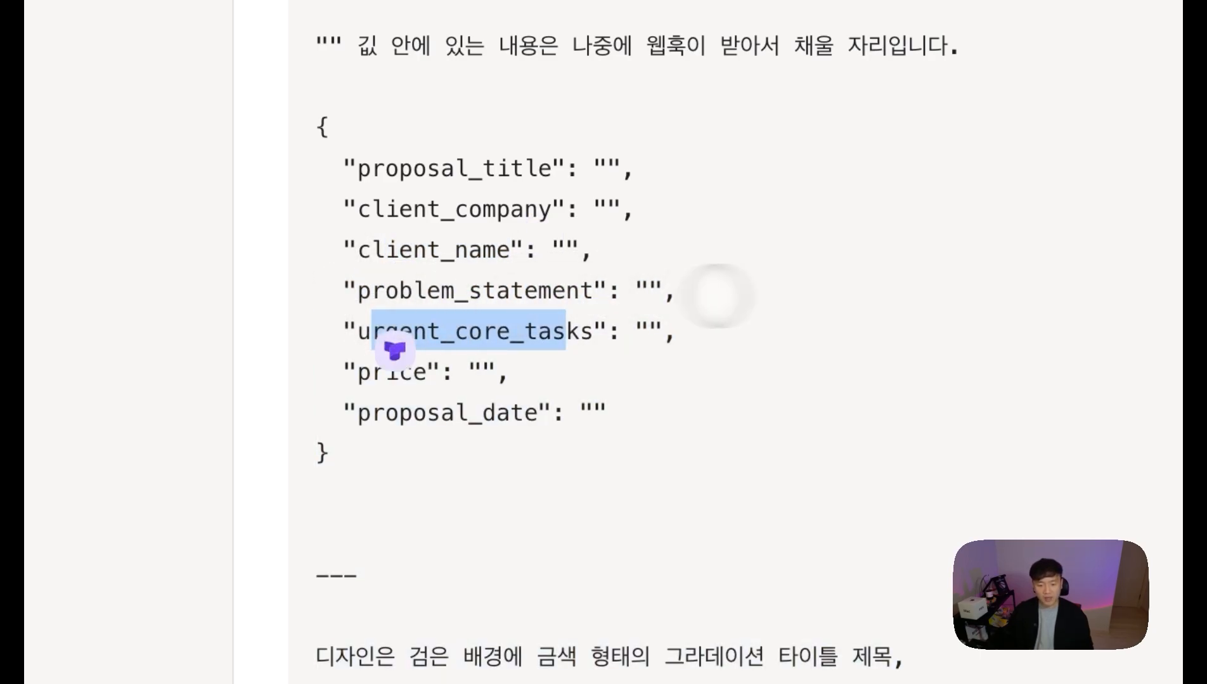
left_click(705, 175)
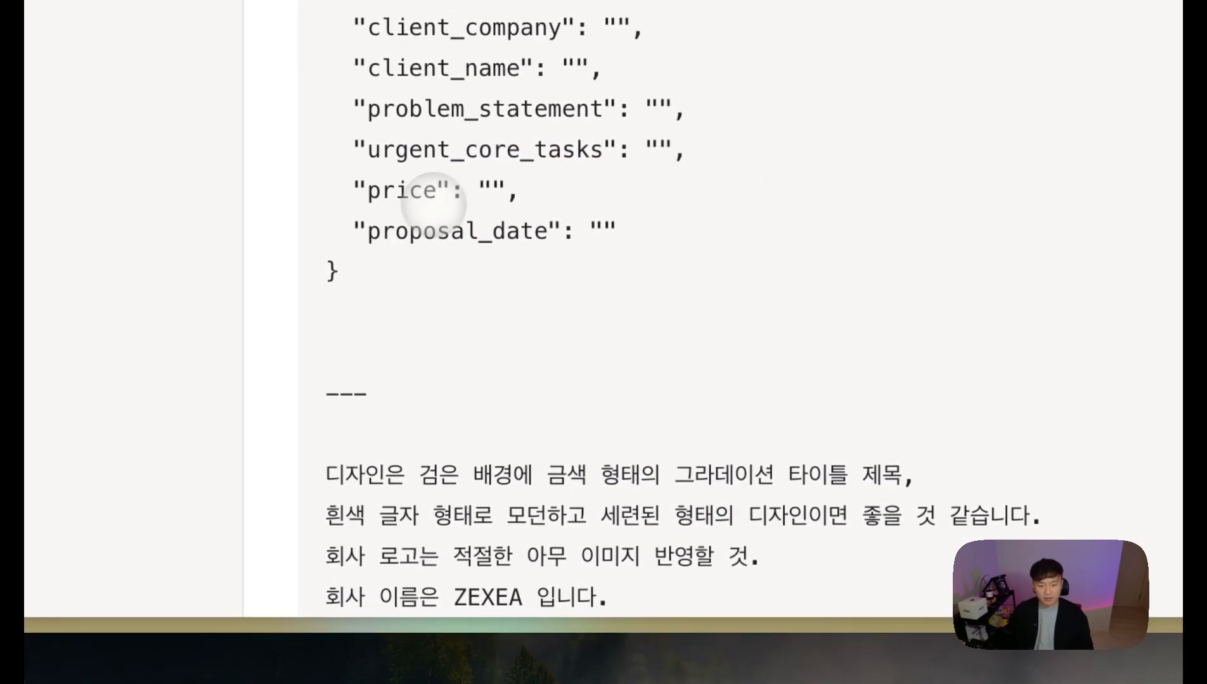
left_click_drag(363, 203, 282, 206)
left_click(518, 232)
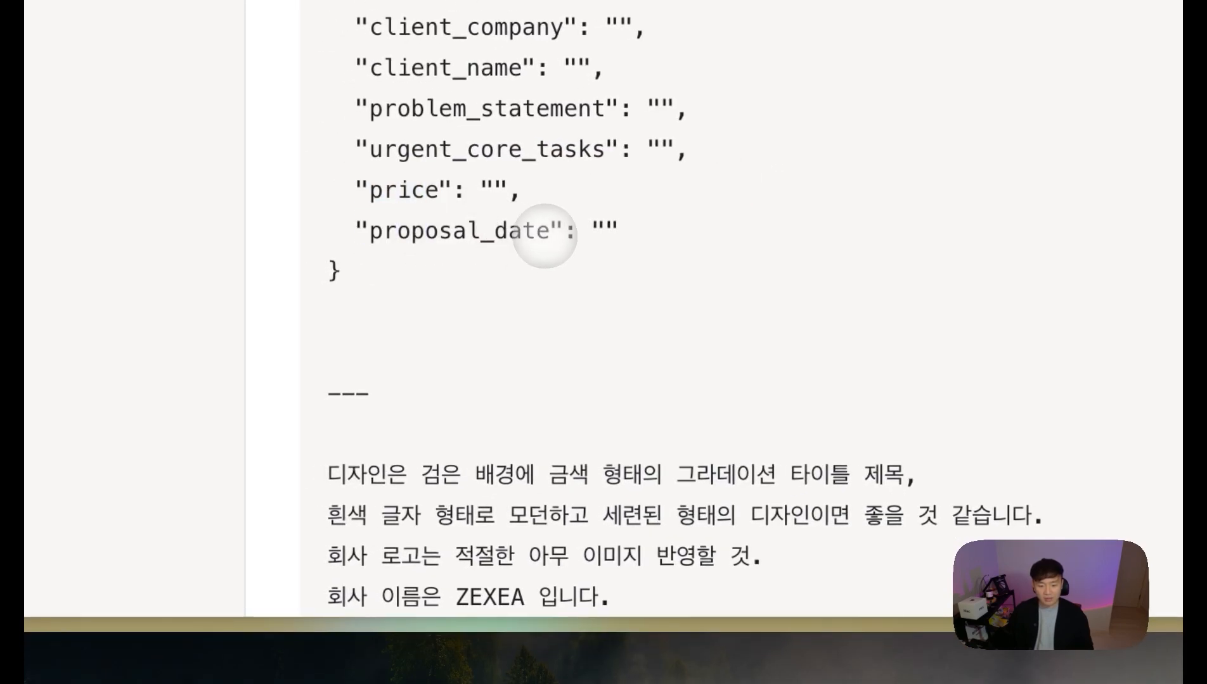
left_click_drag(544, 235, 386, 237)
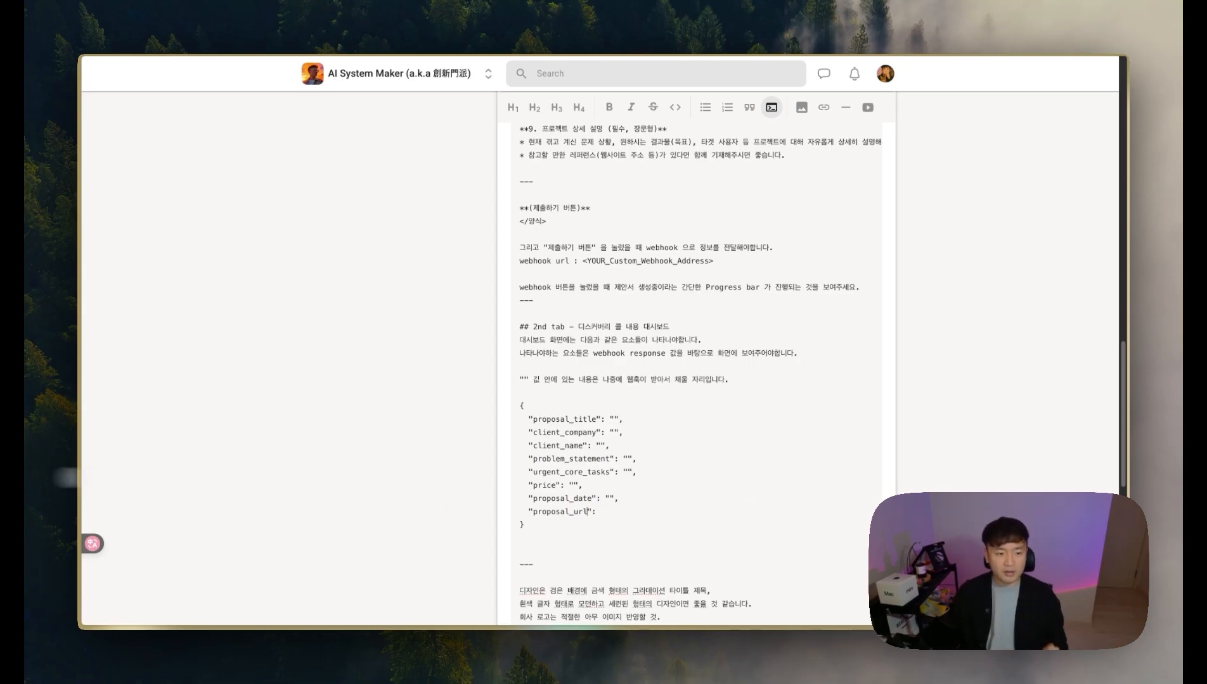
Step: Check the Make scenario's Custom webhook → OpenAI → Google Docs → Webhook response flow, then return to the prompt post
mouse_move(79, 428)
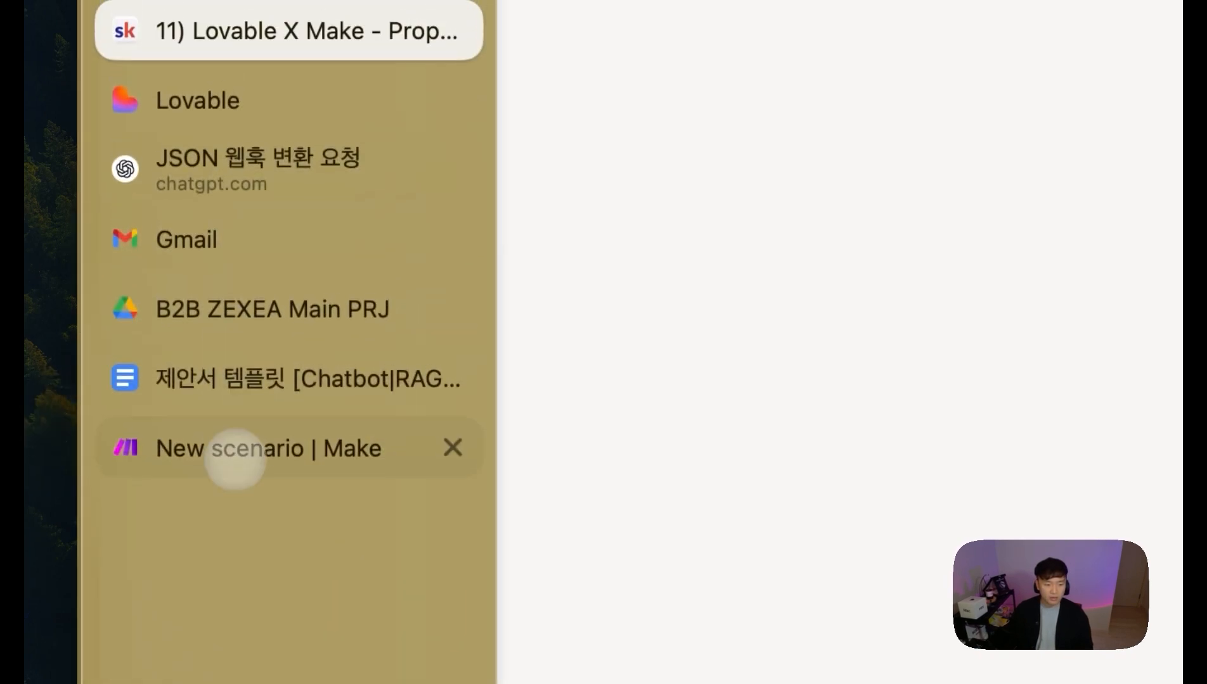
left_click(237, 319)
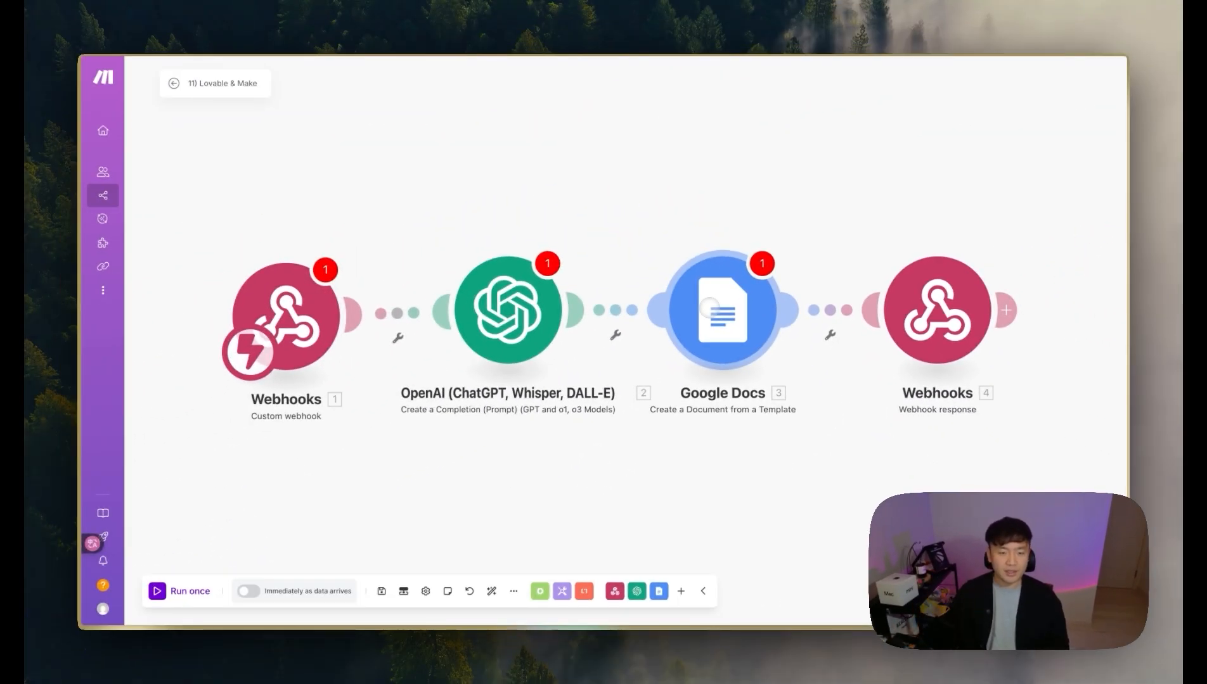
mouse_move(95, 420)
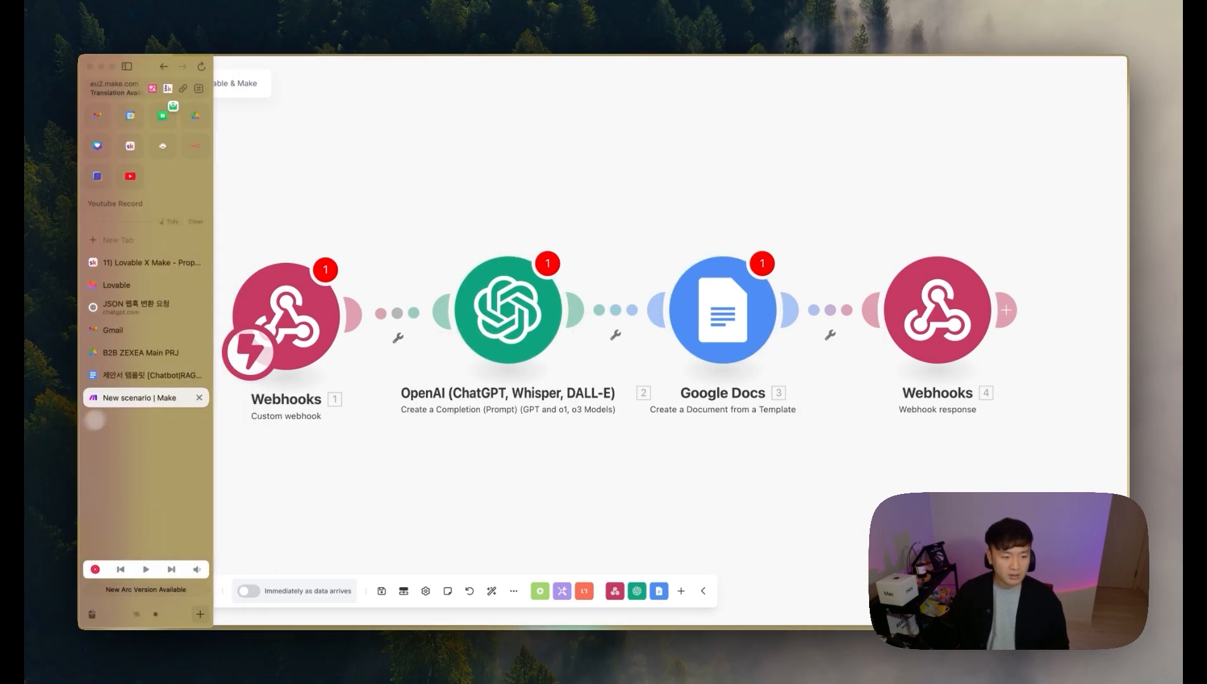
left_click(126, 262)
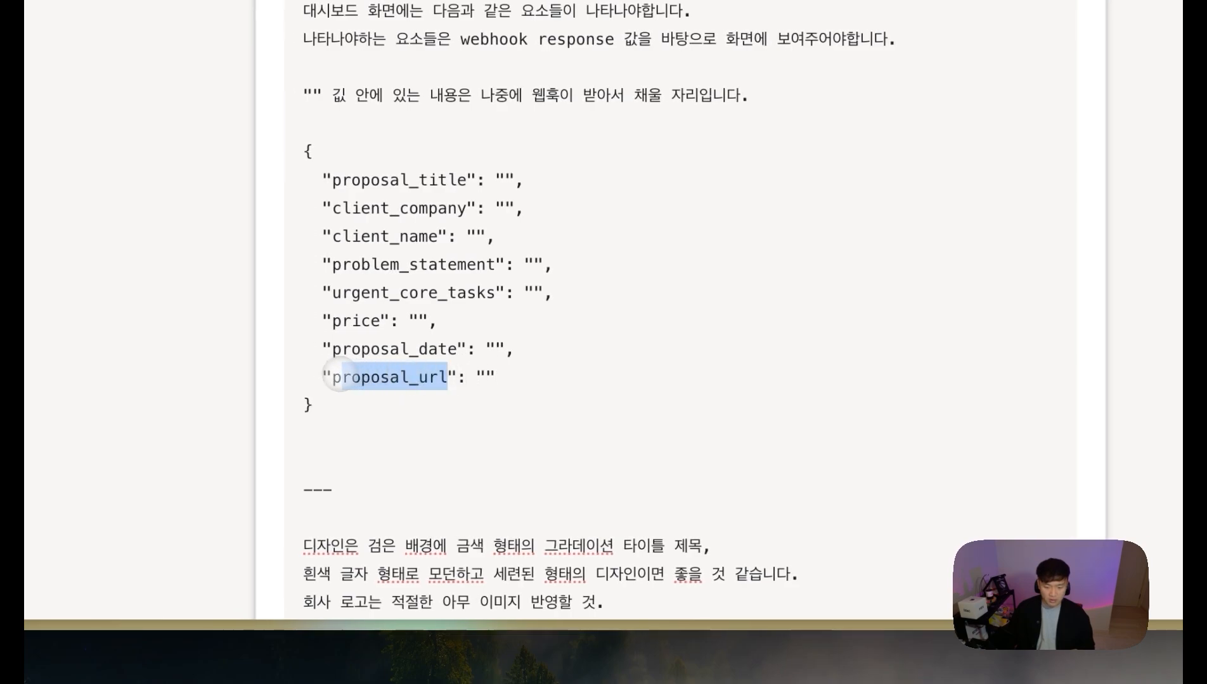
Step: Below the JSON, add a Korean sentence explaining what the proposal_url field is for
left_click(736, 459)
type("proposal_url 의 경우에는 버튼을 눌렀을 ㄸ")
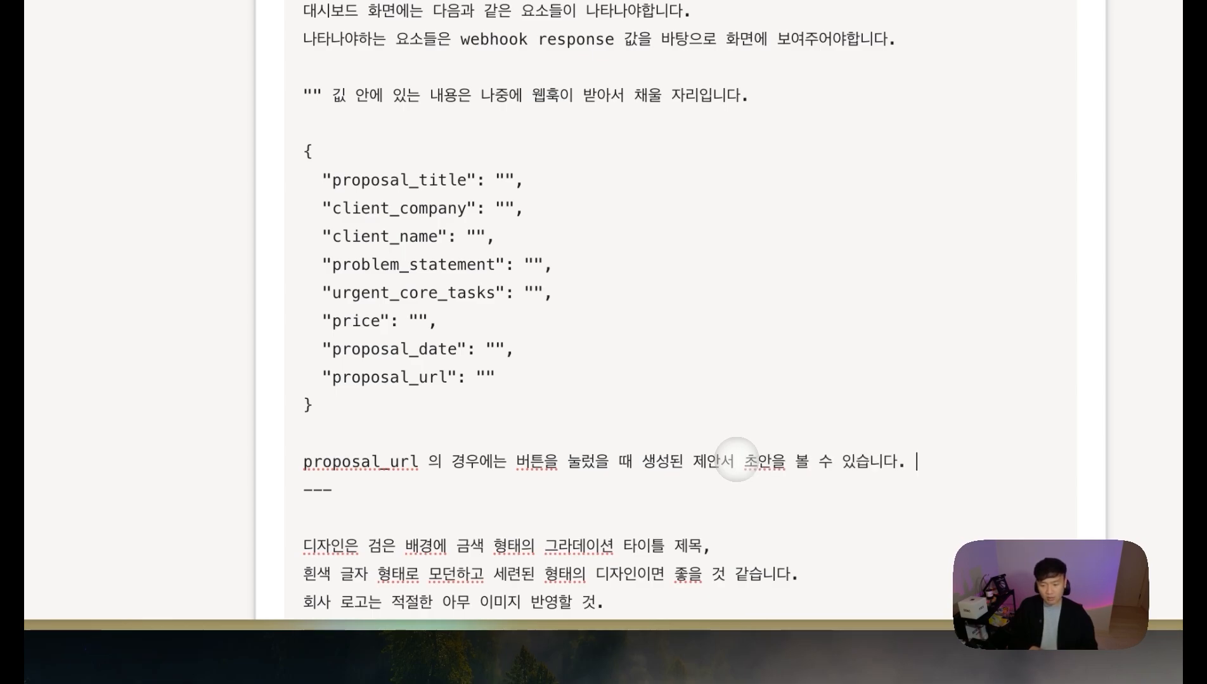
key("Return")
scroll(765, 315, "right", 3)
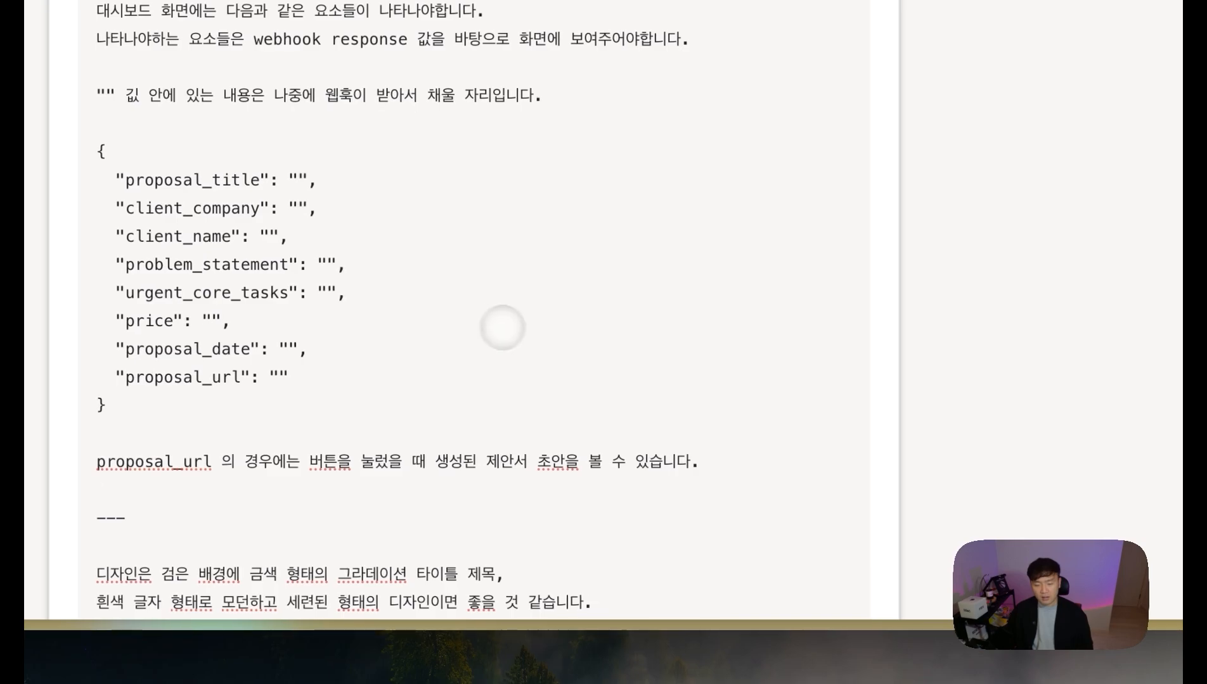
scroll(446, 349, "up", 15)
scroll(446, 345, "up", 2)
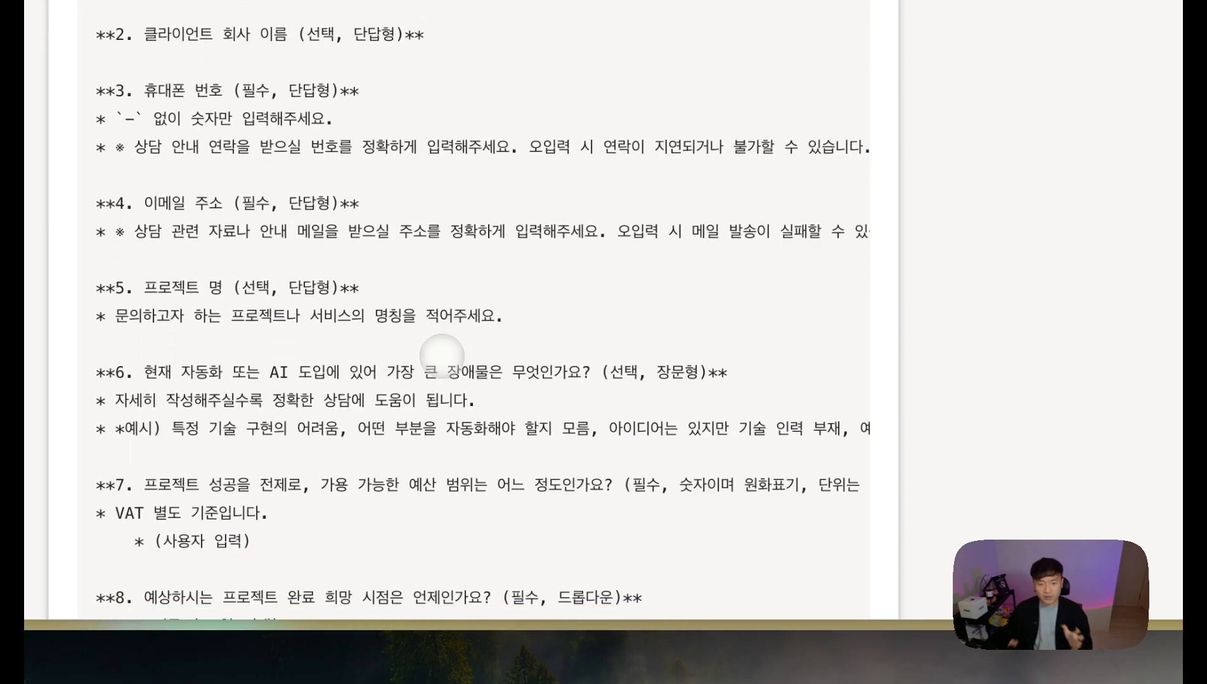
scroll(422, 207, "up", 2)
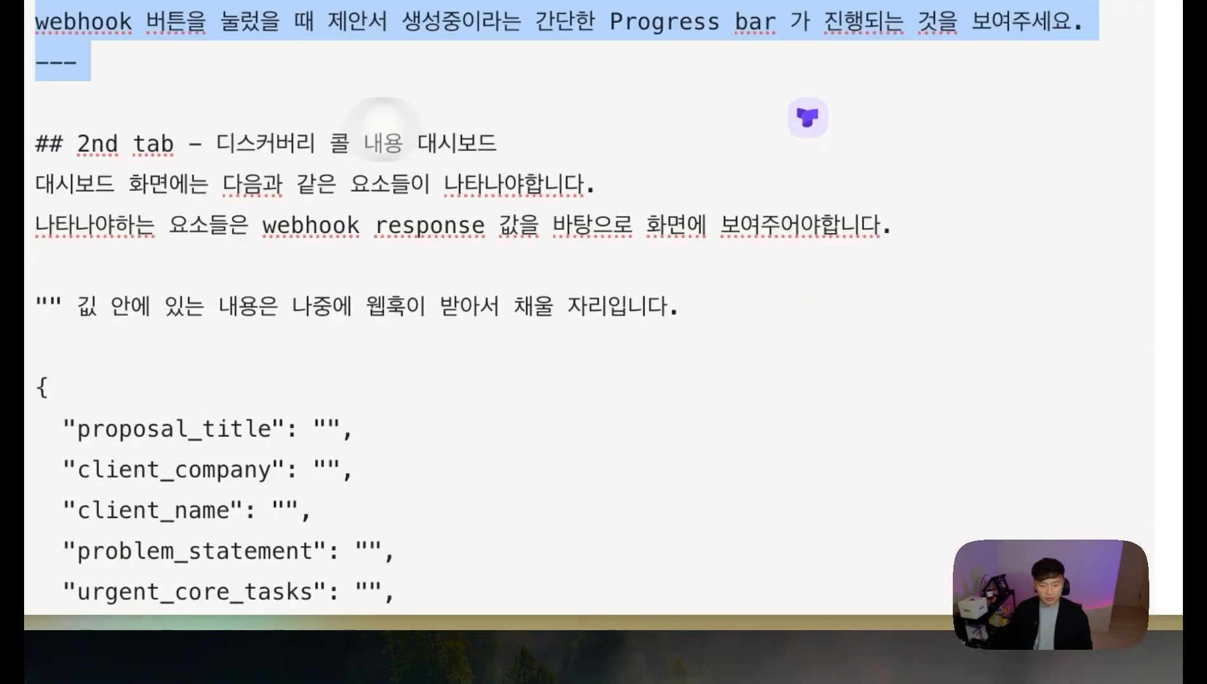
scroll(355, 129, "left", 2)
Step: Select the dashboard section through the proposal_url note, then bring the Cursor editor forward
left_click_drag(296, 131, 633, 445)
scroll(500, 327, "down", 7)
scroll(659, 446, "right", 9)
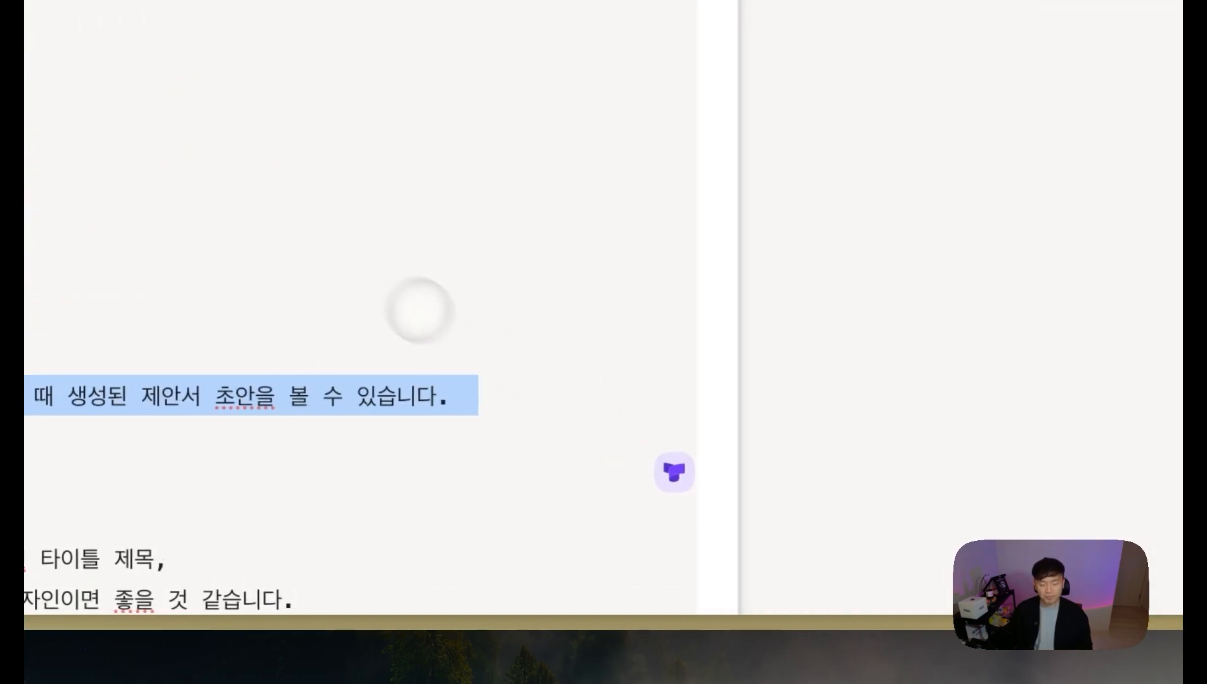
scroll(418, 310, "down", 5)
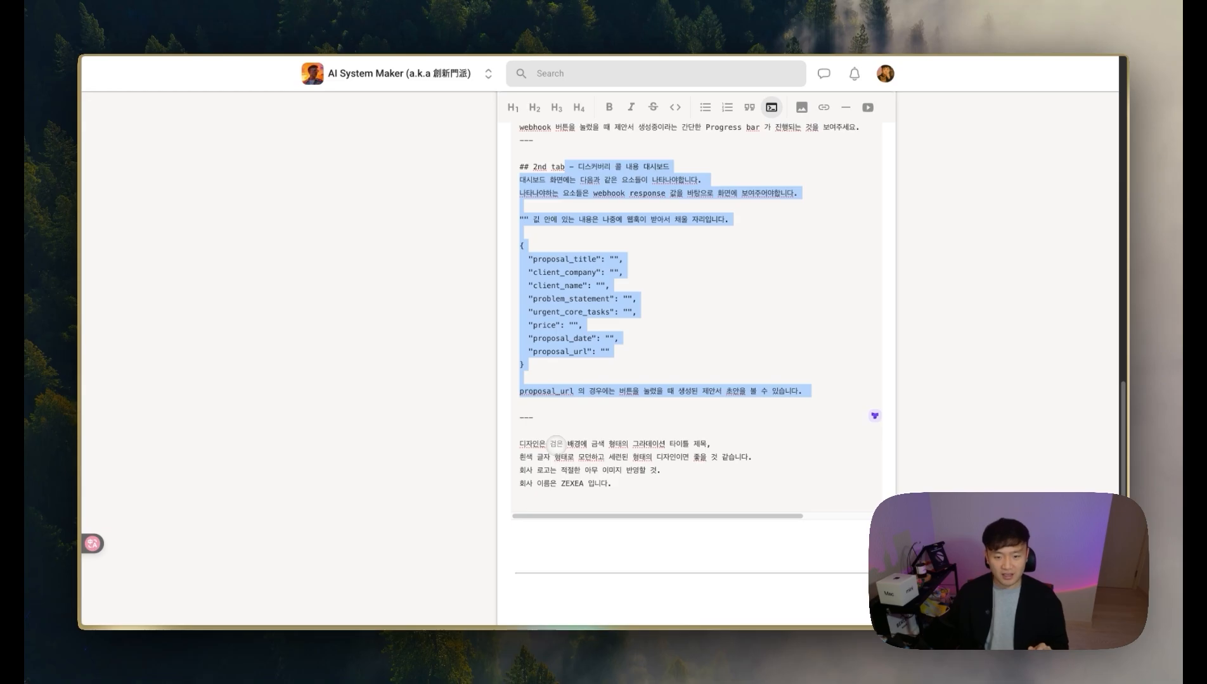
left_click(384, 499)
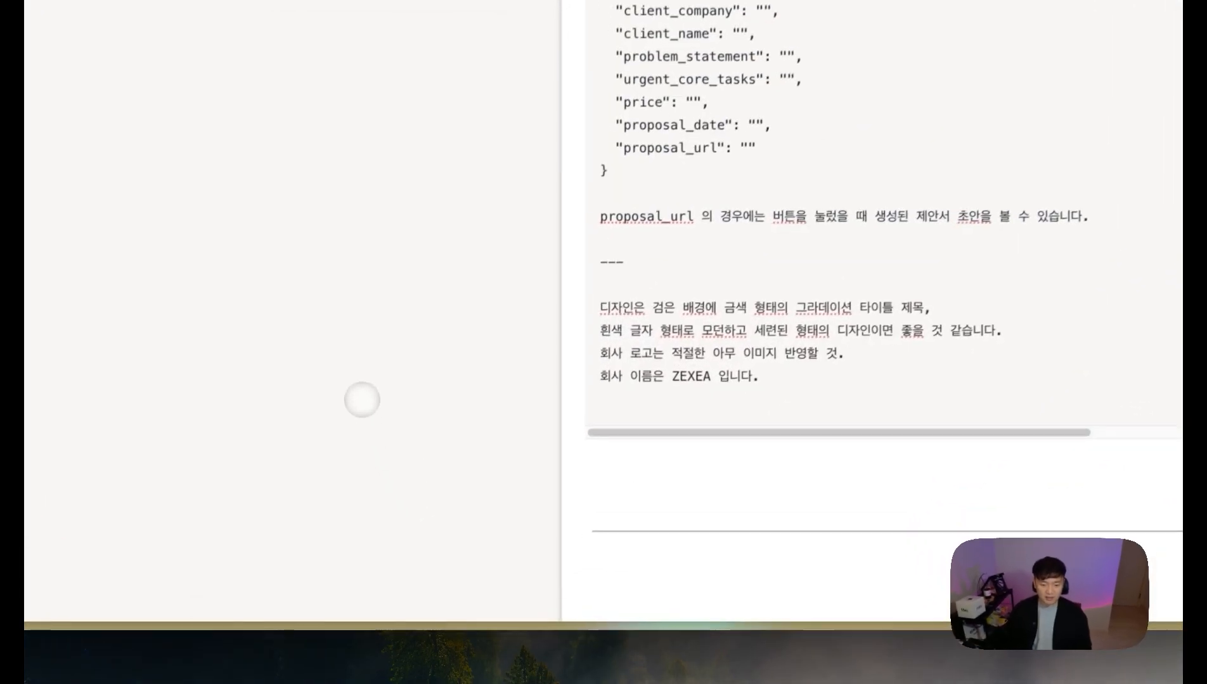
mouse_move(629, 626)
left_click(793, 624)
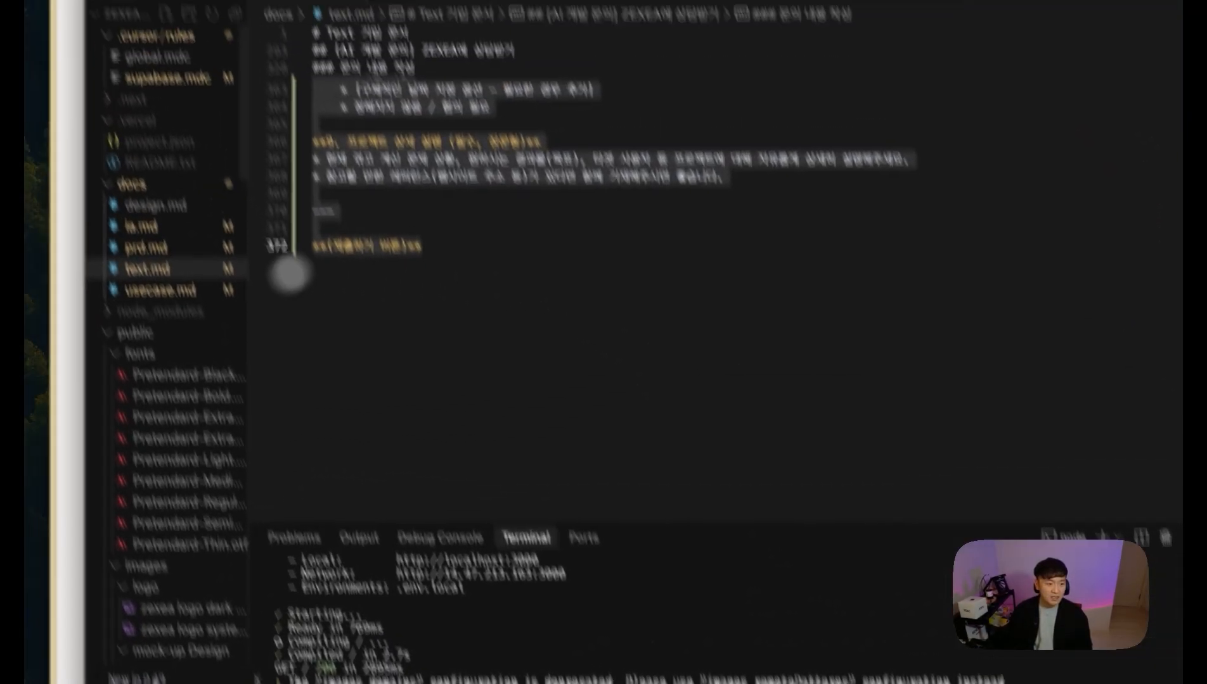
Step: Open the design.md guide and scroll through its contents
left_click(177, 279)
scroll(746, 342, "up", 20)
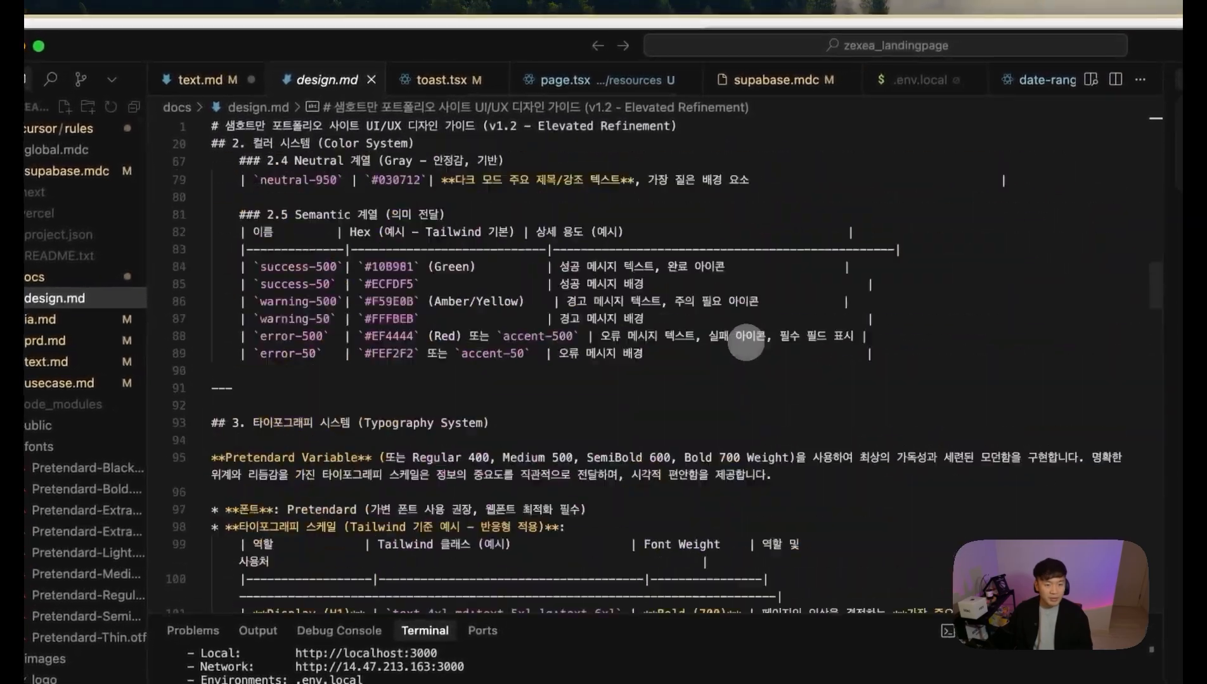
scroll(745, 344, "down", 20)
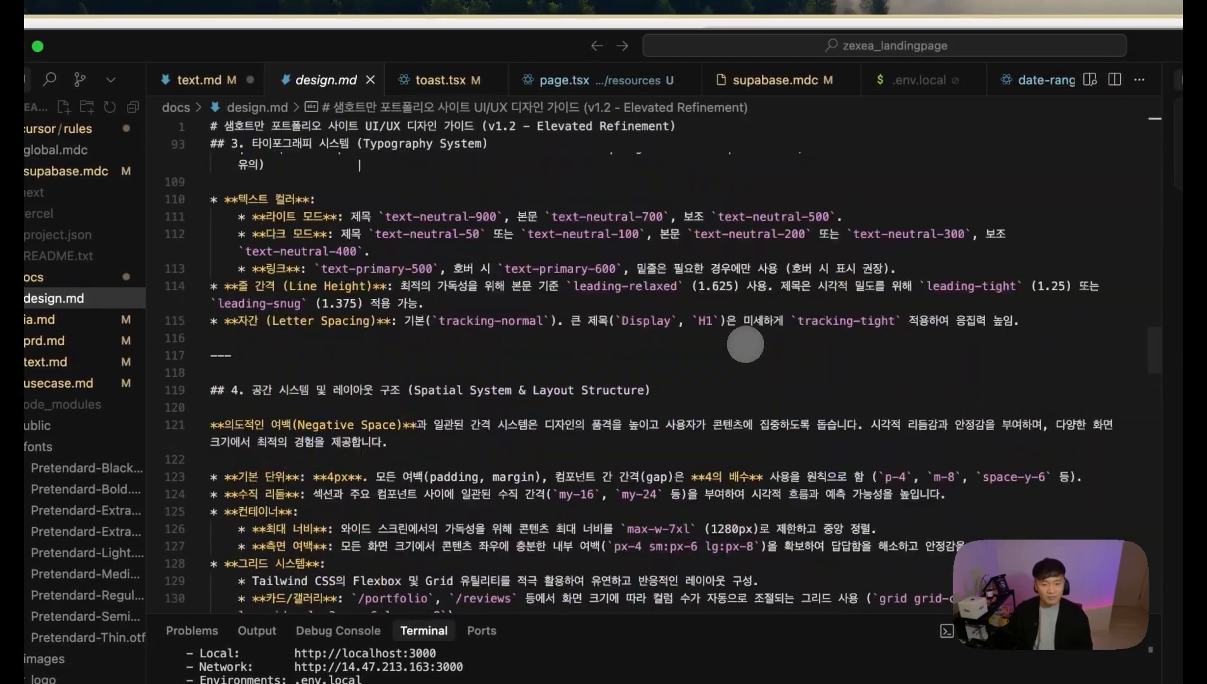
scroll(745, 345, "down", 20)
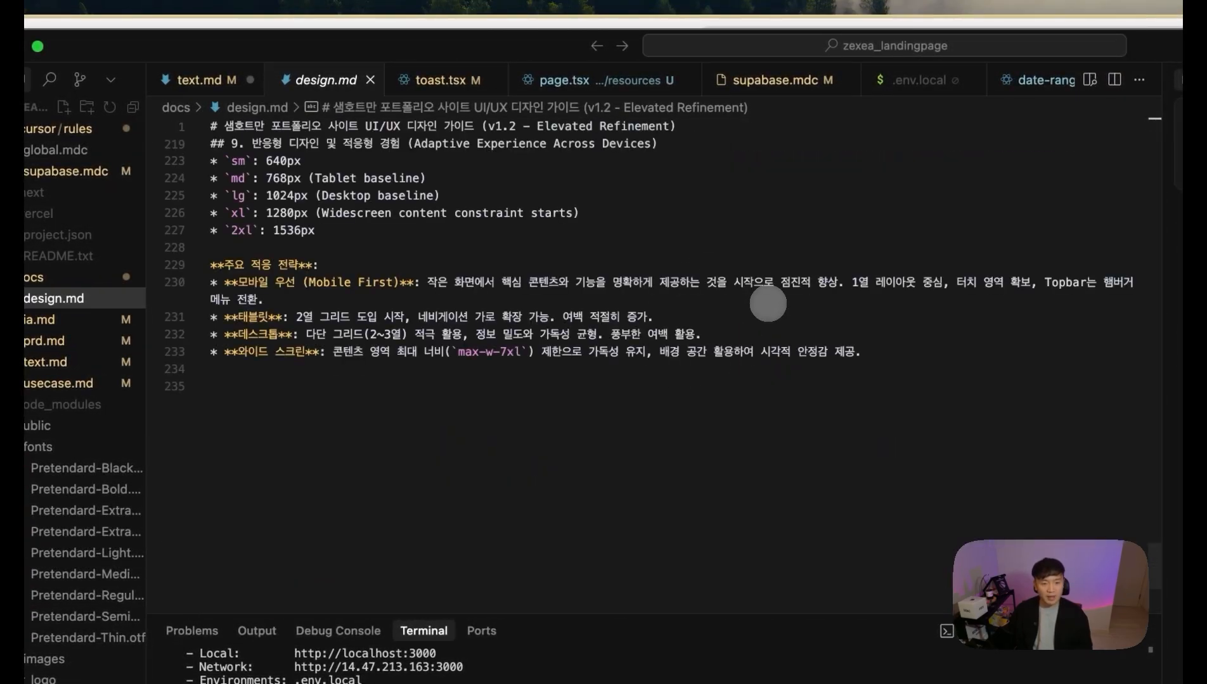
left_click_drag(318, 246, 525, 398)
scroll(522, 399, "up", 18)
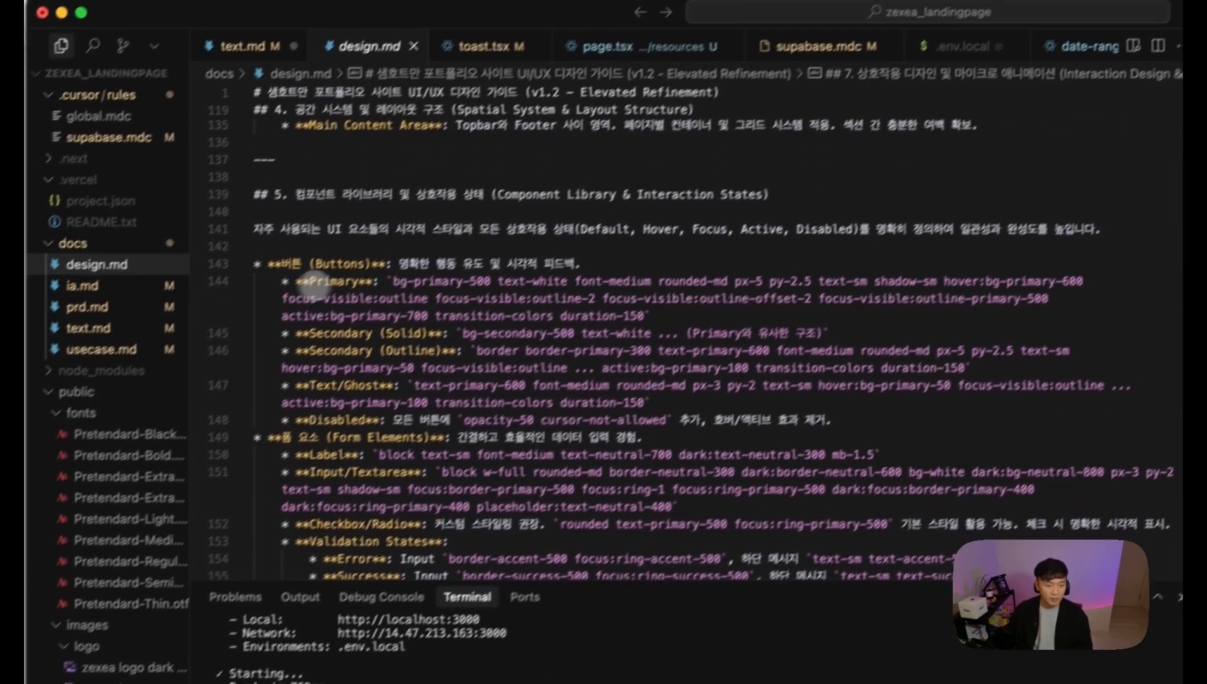
Step: Highlight the Typography System table, noting SemiBold for Heading 2 and the Body Large row
left_click_drag(312, 284, 510, 386)
left_click_drag(345, 456, 509, 538)
scroll(586, 437, "up", 8)
scroll(608, 420, "up", 6)
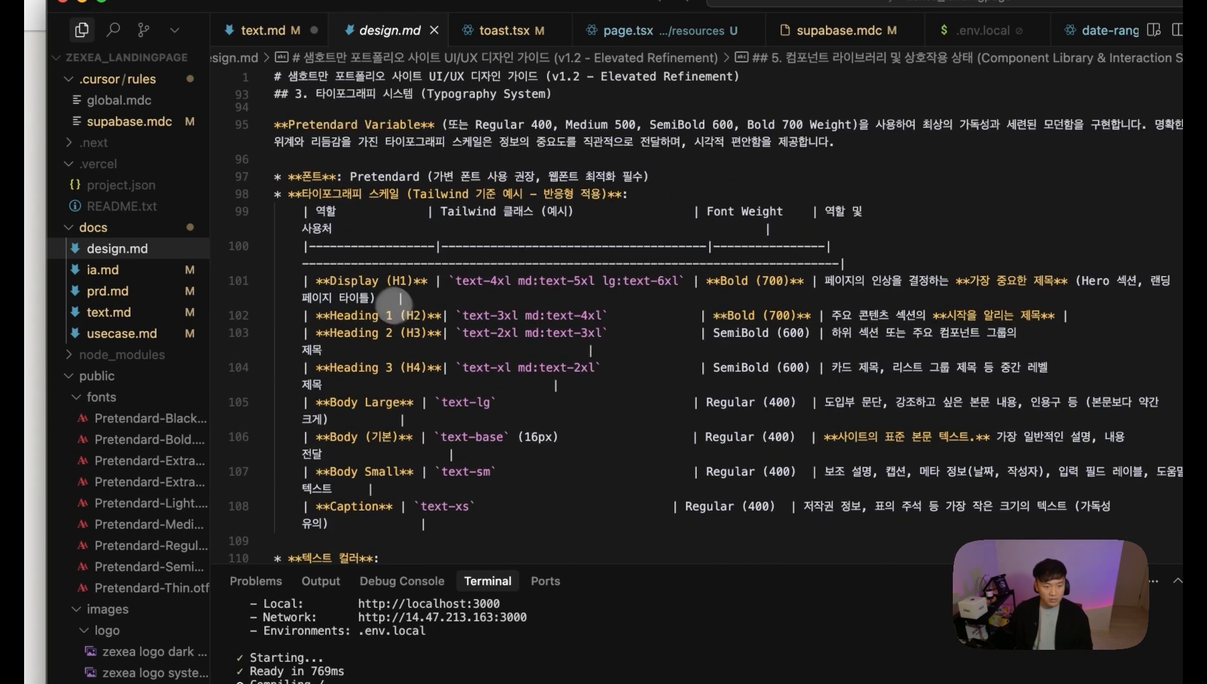
left_click_drag(368, 315, 661, 336)
left_click(740, 333)
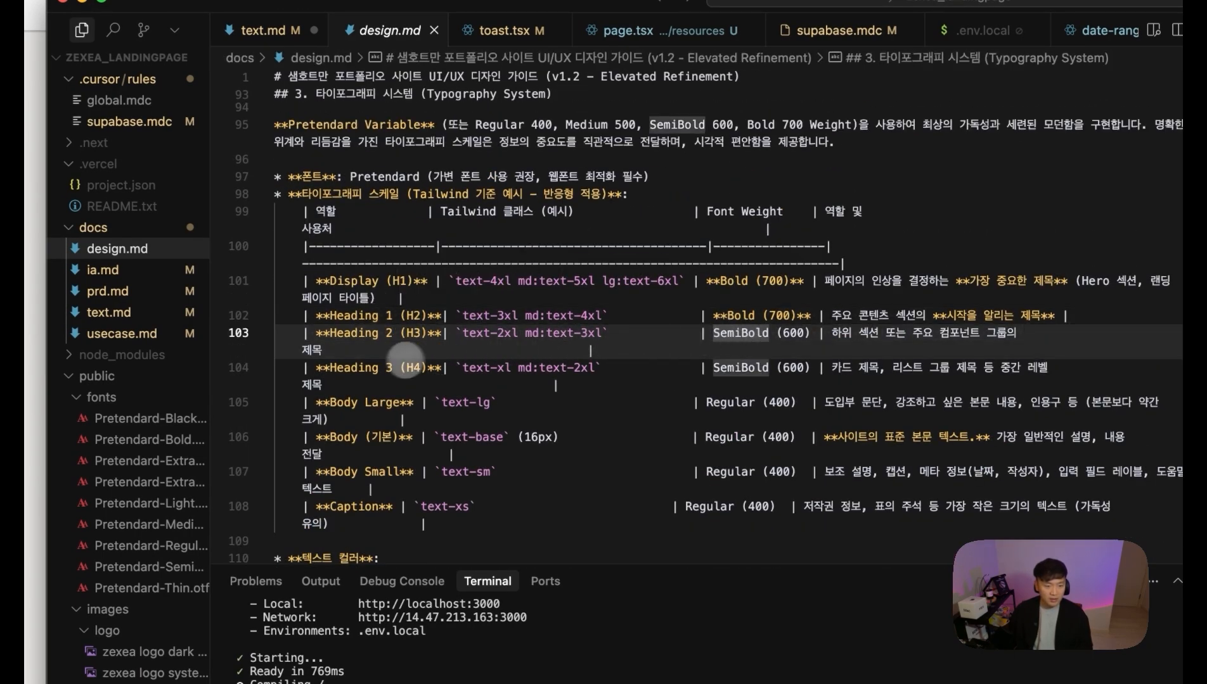
left_click(726, 405)
Step: Review the ZEXEA design notes, highlighting the modern, refined design wording and the company logo line
left_click(754, 439)
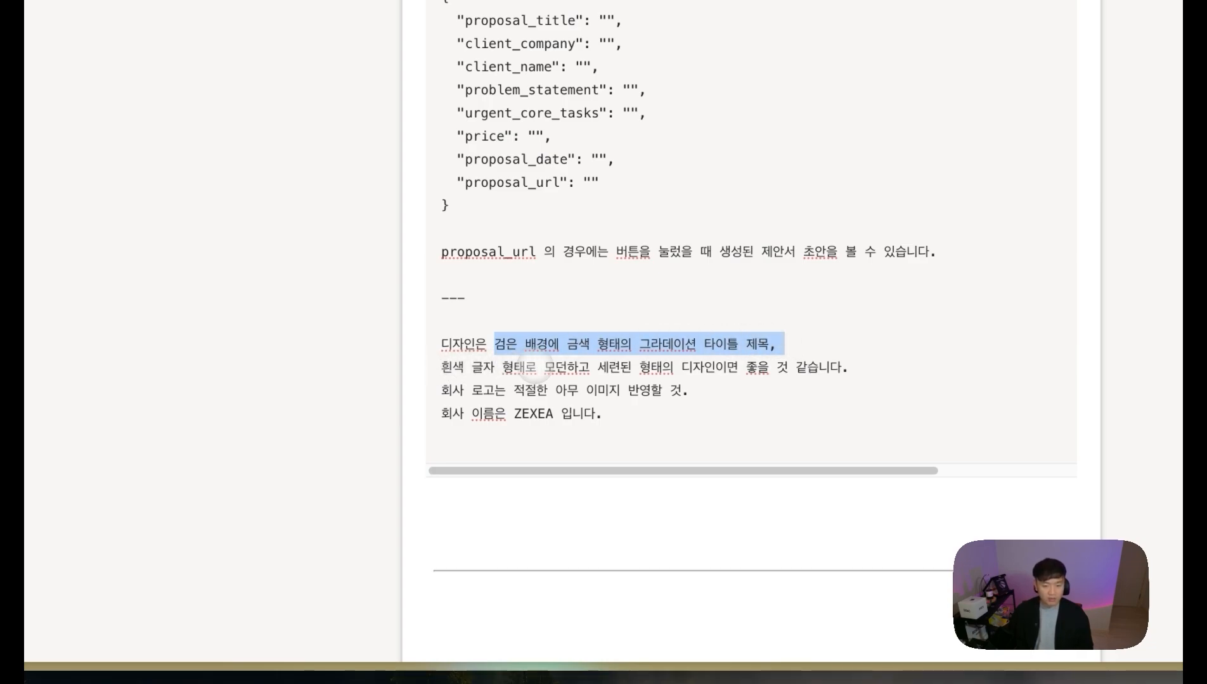
left_click_drag(544, 367, 608, 368)
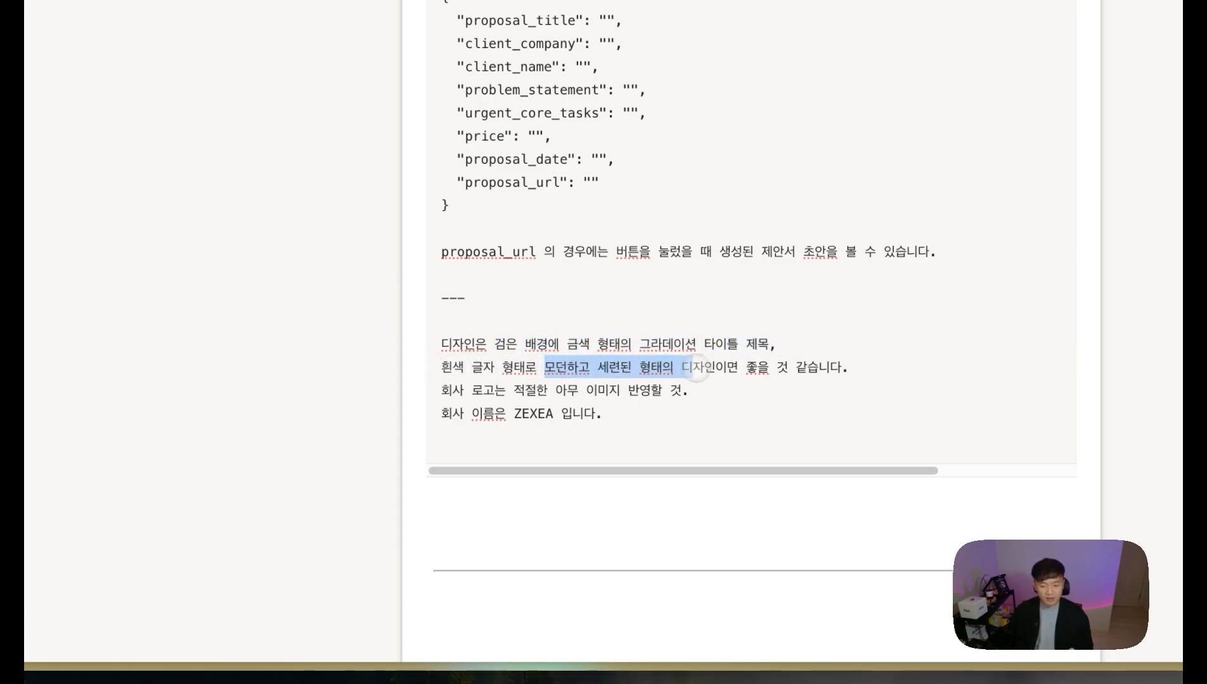
left_click(607, 411)
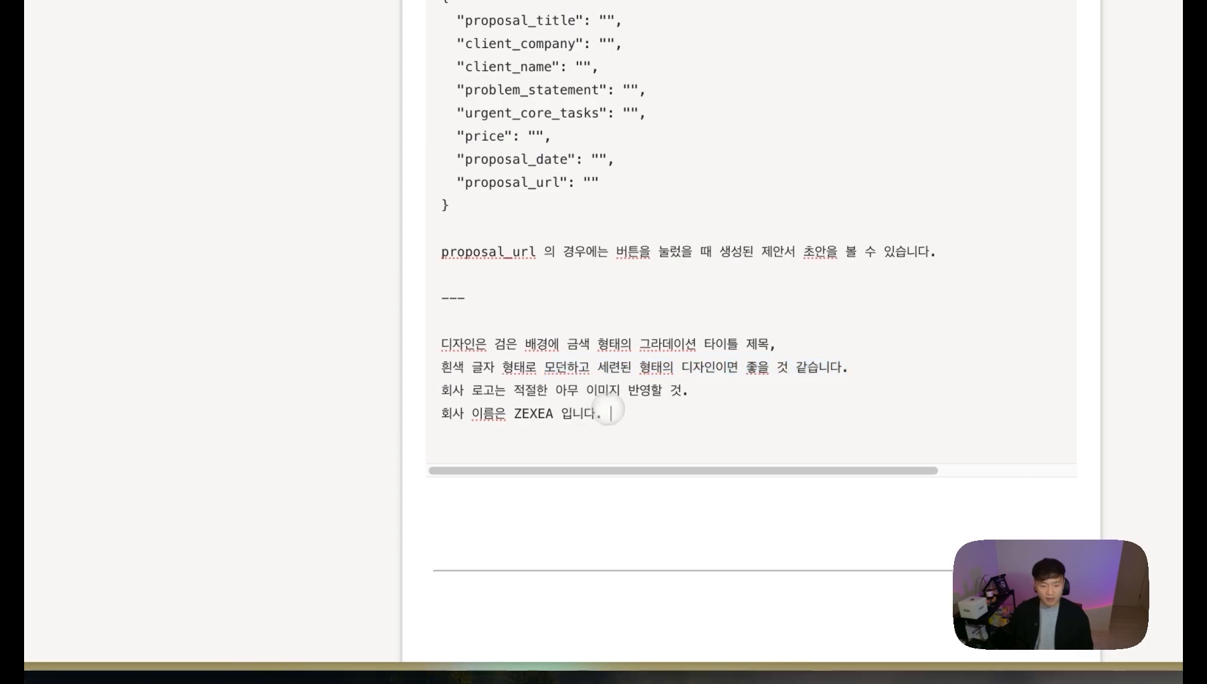
left_click_drag(535, 391, 720, 384)
left_click_drag(610, 414, 404, 400)
Step: Select the whole prompt from the design notes up to its first line
left_click(623, 418)
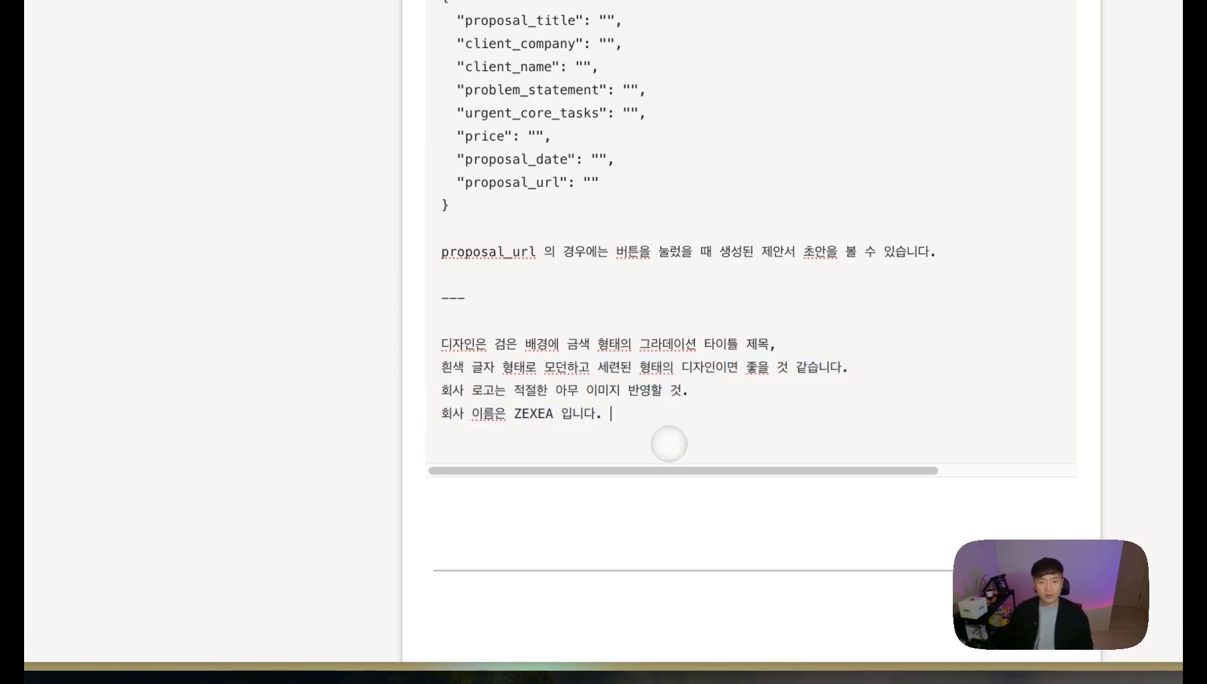
scroll(619, 343, "up", 15)
left_click_drag(655, 410, 600, 311)
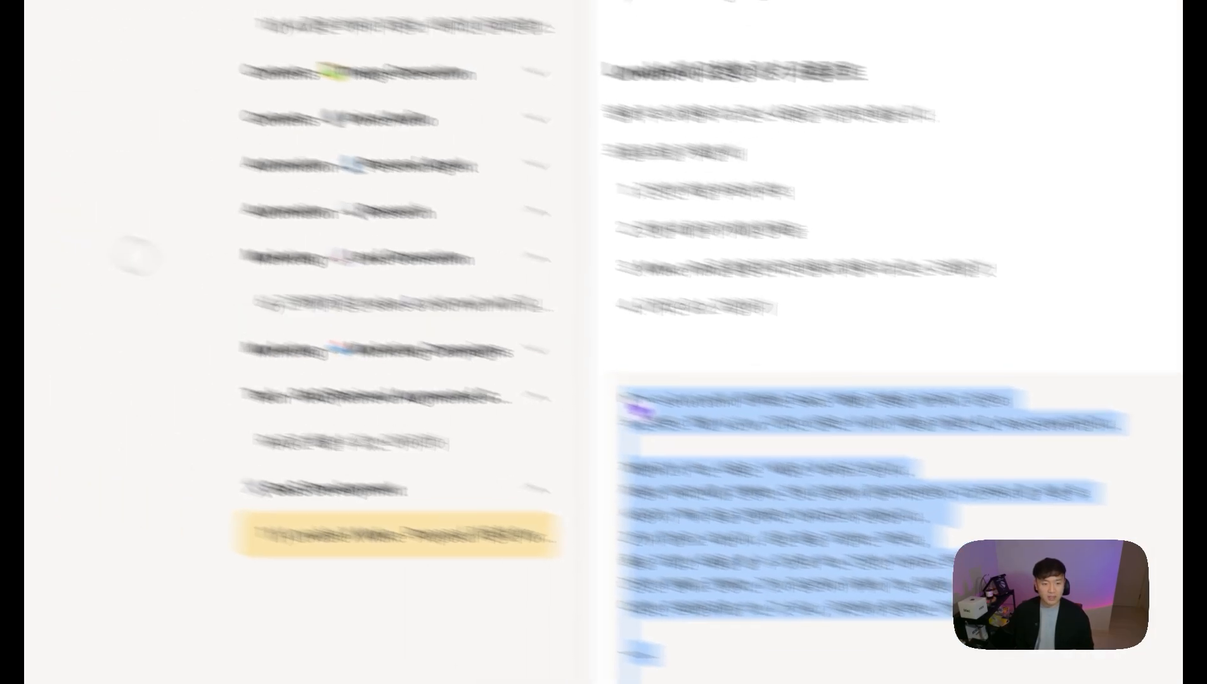
Step: Copy the selected prompt and paste it into Lovable's build box
left_click(213, 309)
key("super+s")
left_click(187, 262)
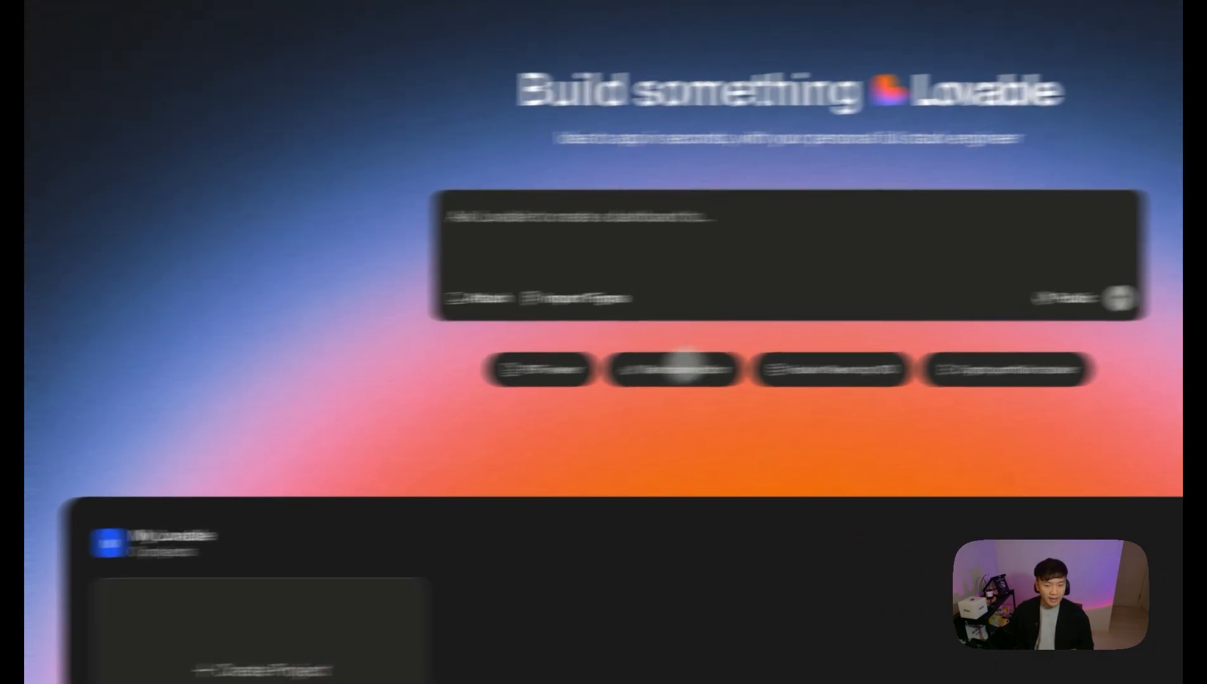
key("super+v")
Step: Locate the webhook URL placeholder, then start creating a new webhook in the Make scenario
scroll(627, 276, "up", 12)
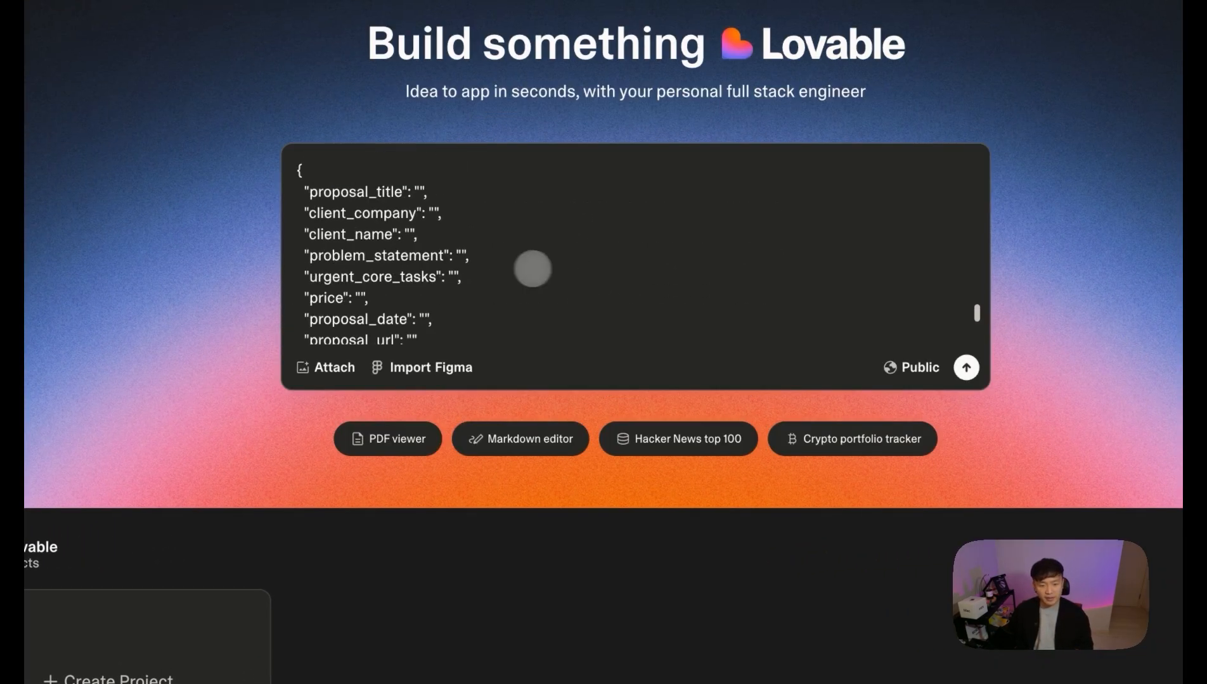
scroll(561, 263, "up", 2)
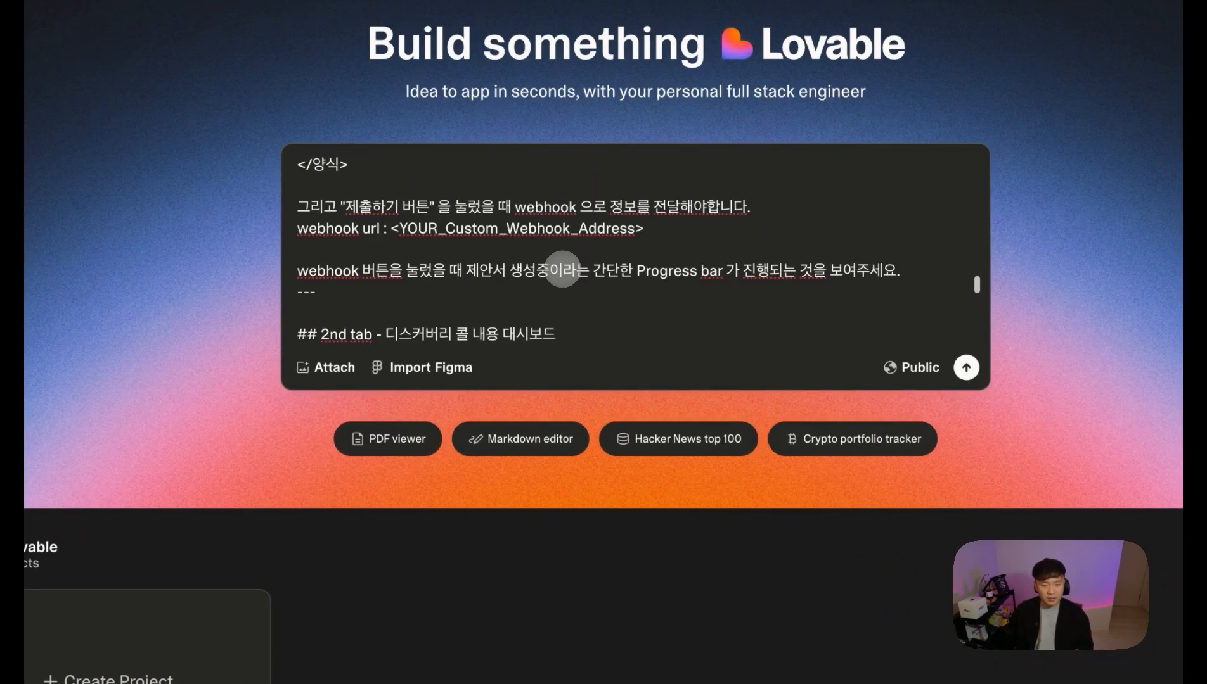
scroll(520, 299, "down", 1)
left_click_drag(645, 204, 459, 204)
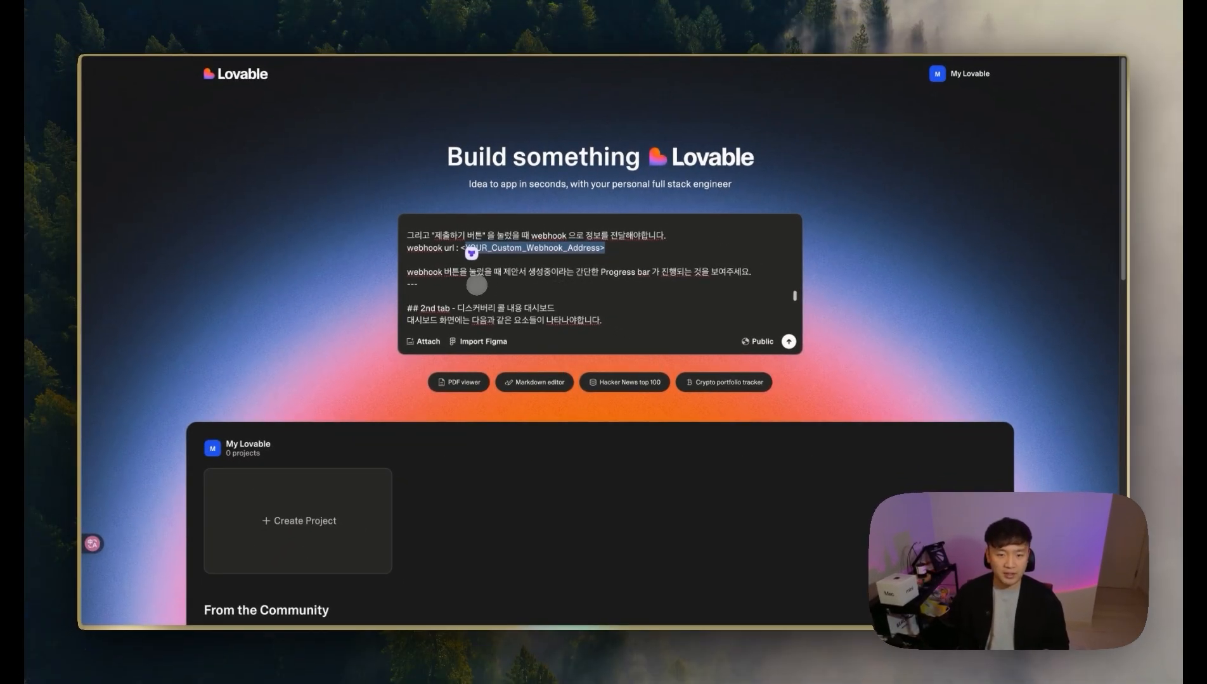
left_click(127, 398)
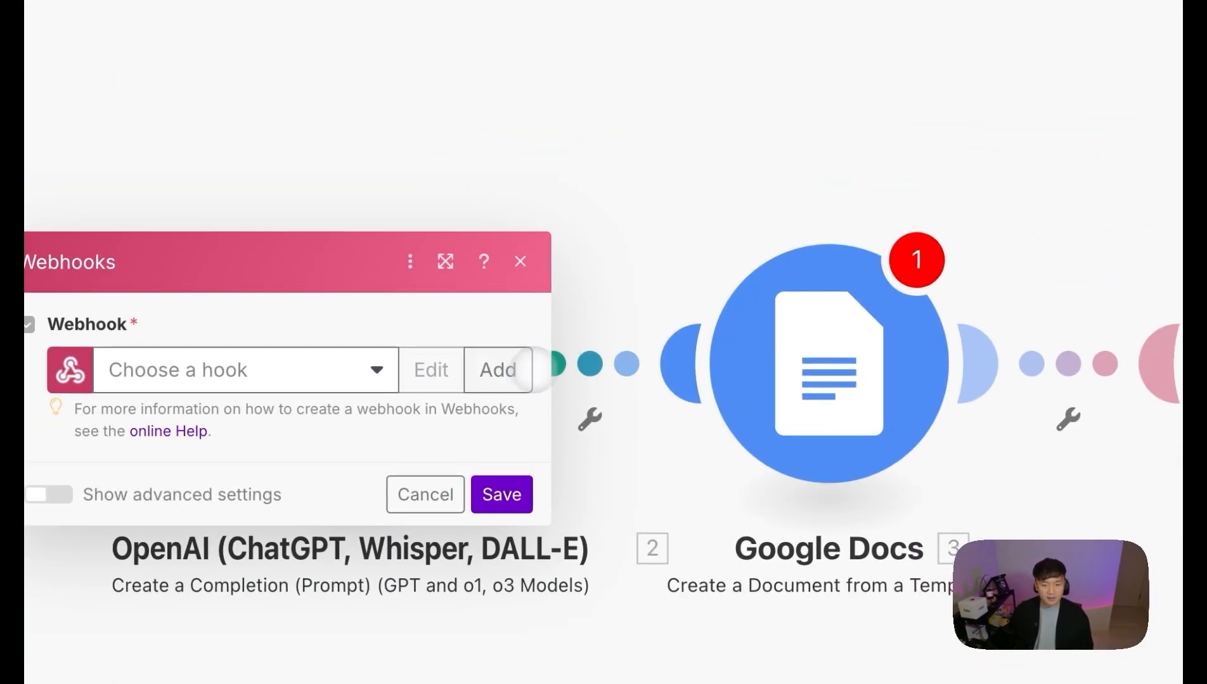
left_click(525, 370)
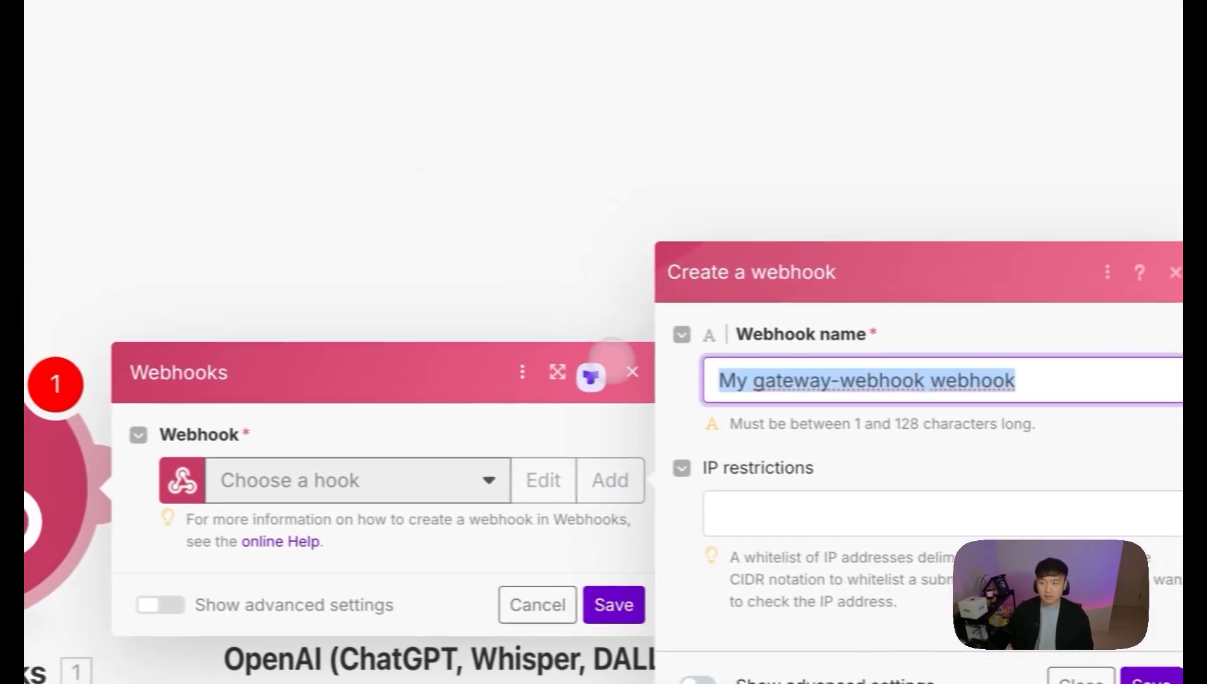
Step: Create and save a new webhook named '250429 Lovable YT Demo' as the trigger
type("25")
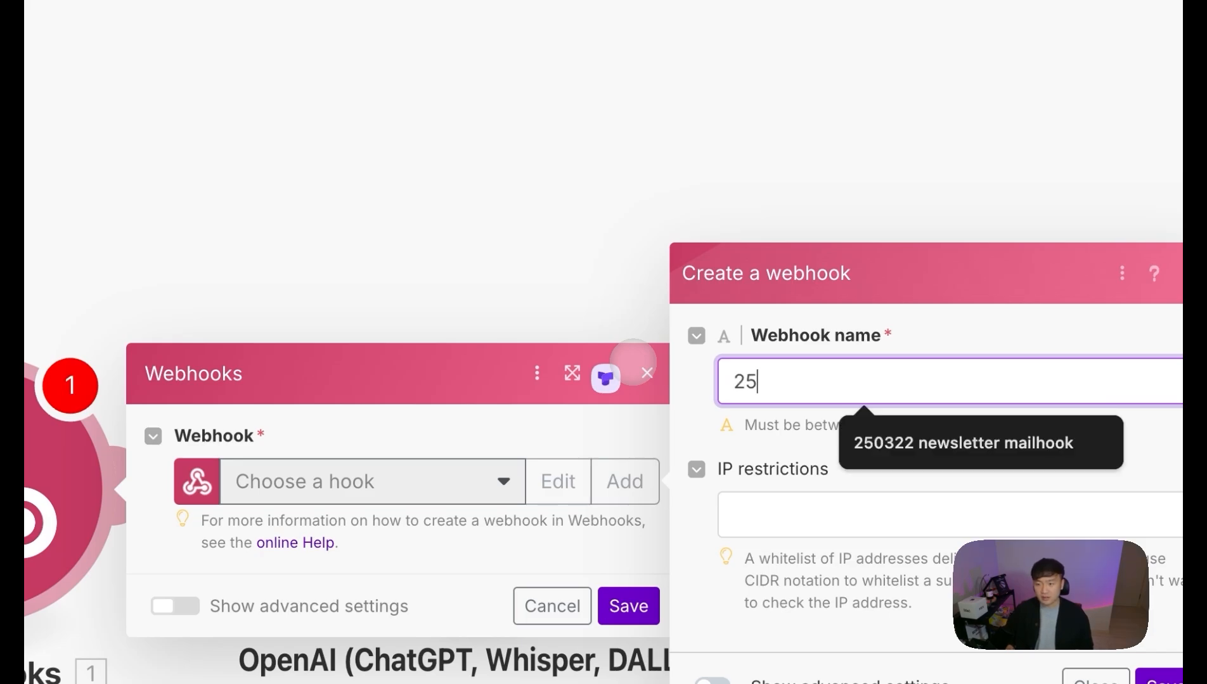
type("0429 Lovable D")
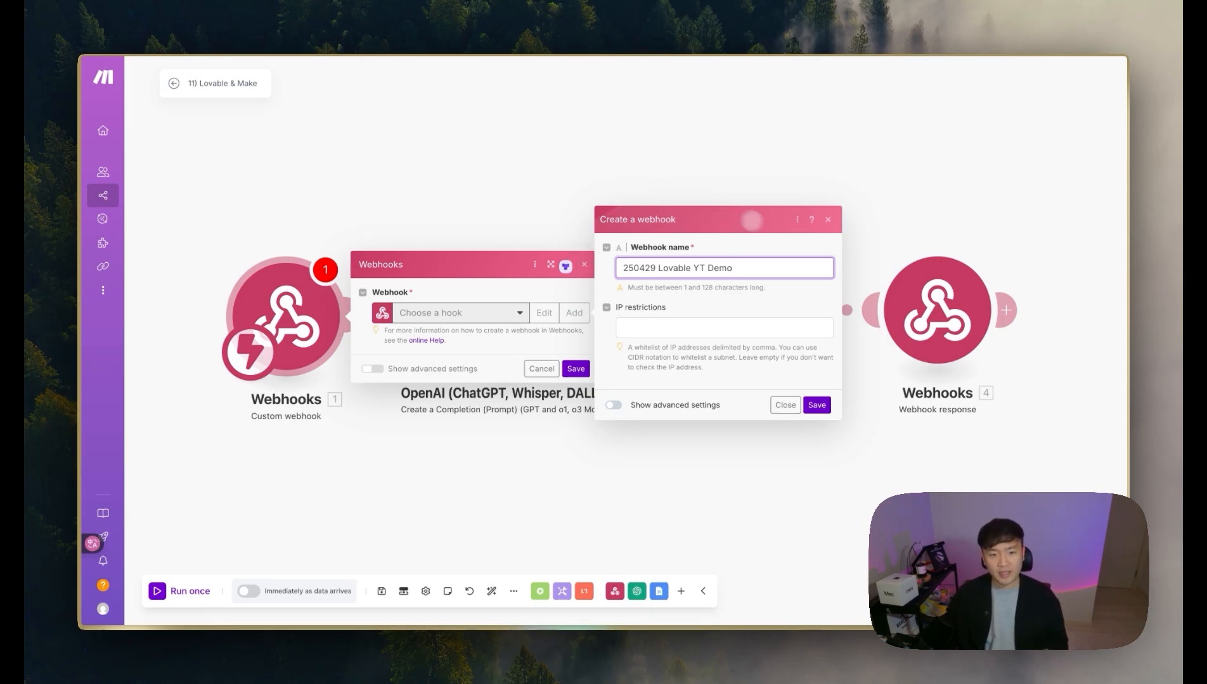
key("Return")
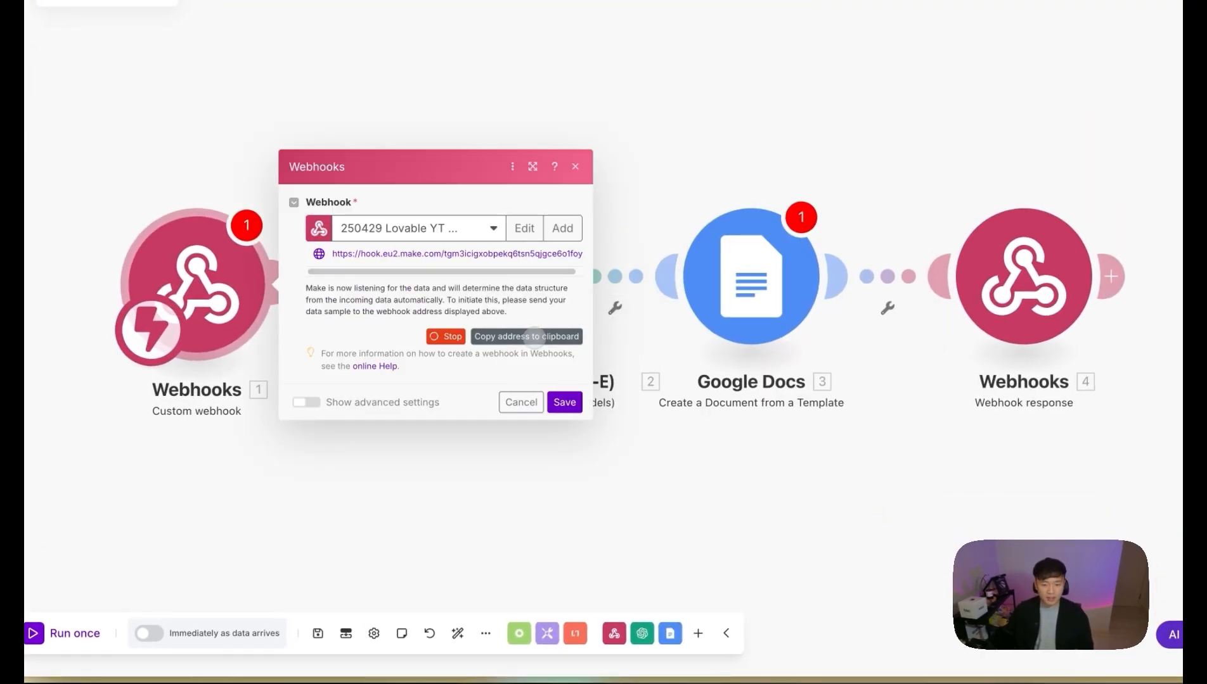
left_click(564, 402)
Step: Unlink the Webhooks module from the OpenAI module
left_click_drag(457, 469, 615, 481)
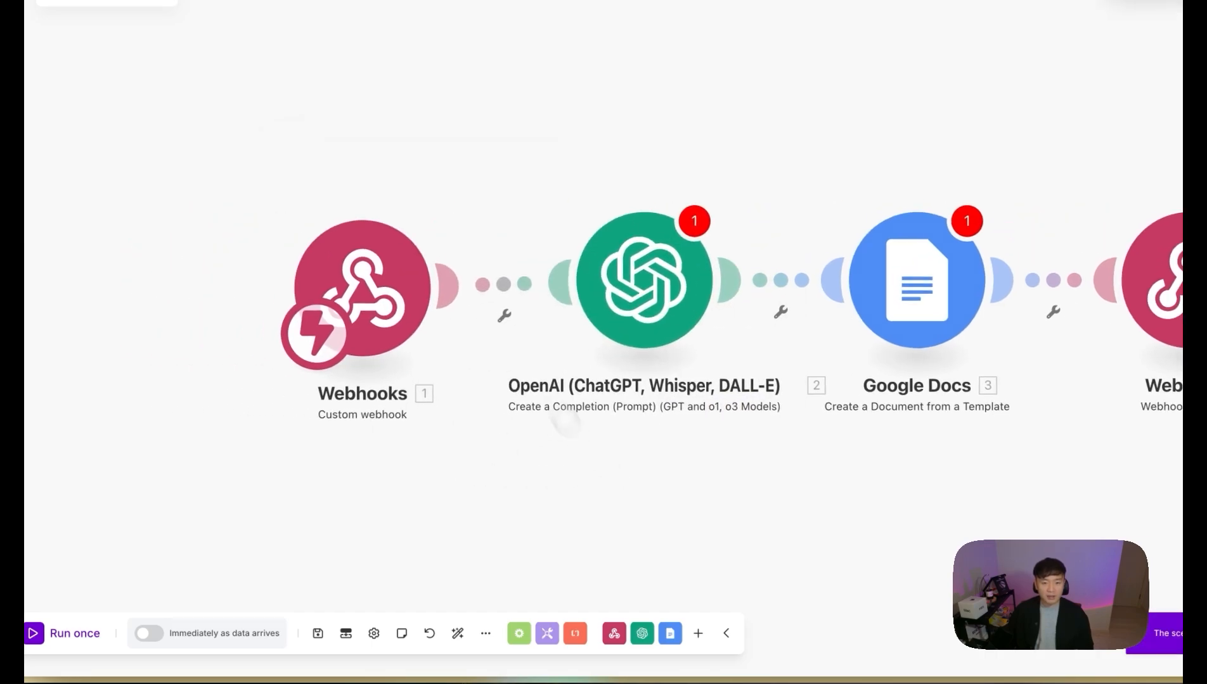
left_click(503, 284)
left_click(533, 323)
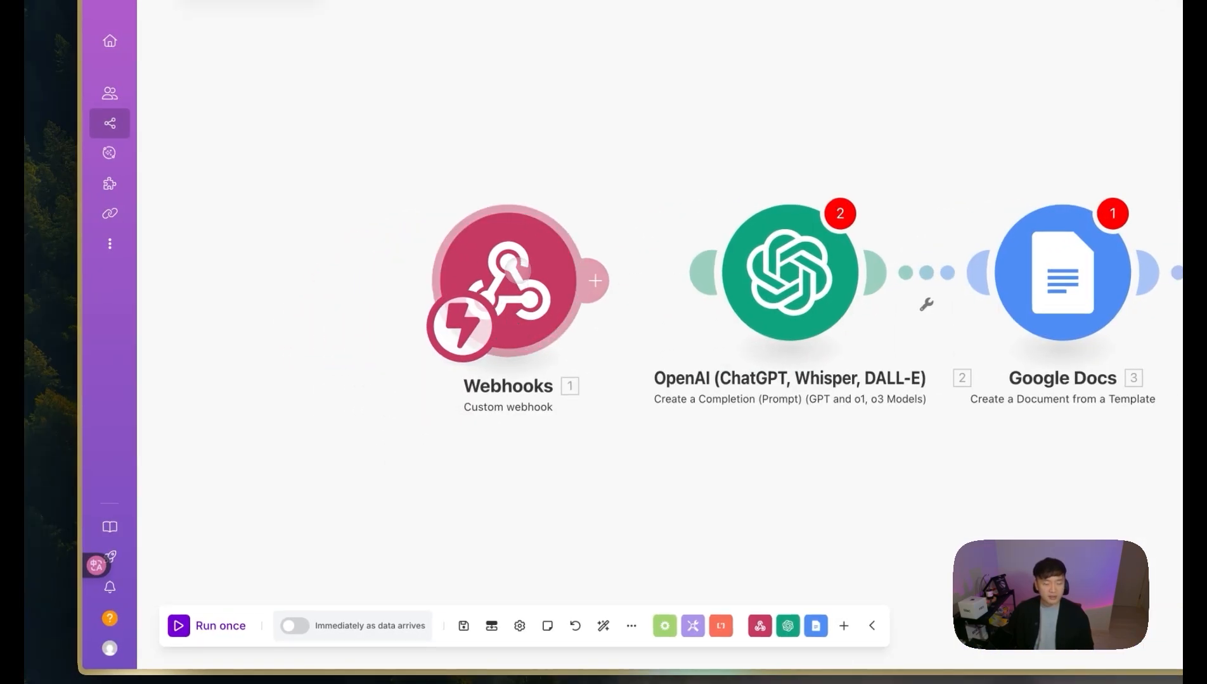
Step: Replace the webhook placeholder in the Lovable prompt with the Make webhook URL
left_click(151, 267)
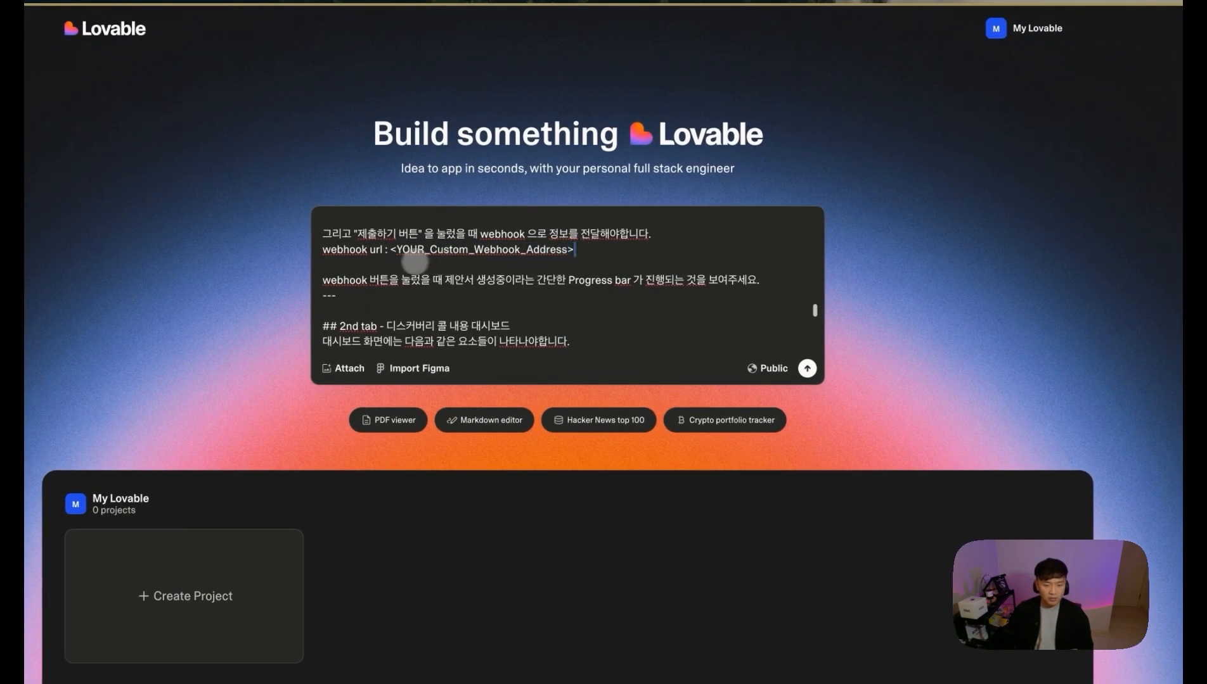
left_click(391, 249, "shift")
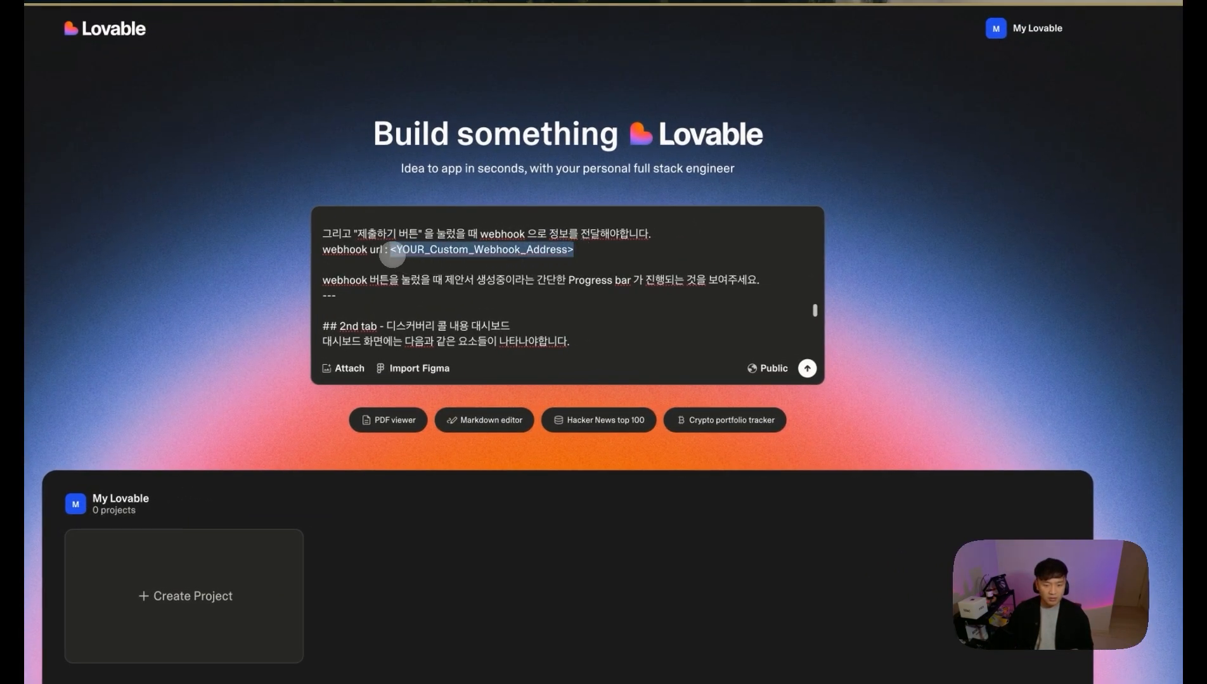
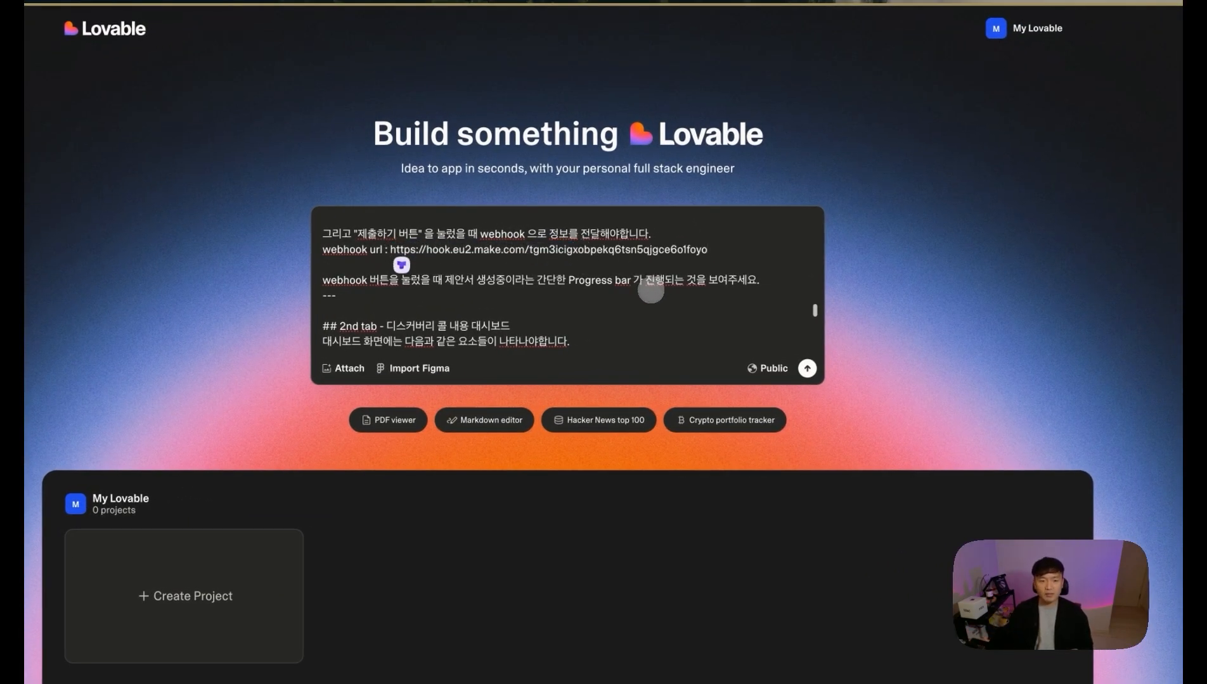
Step: Submit the prompt and dismiss the Lovable 2.0 notice, building the ZEXEA sales dashboard
left_click(807, 368)
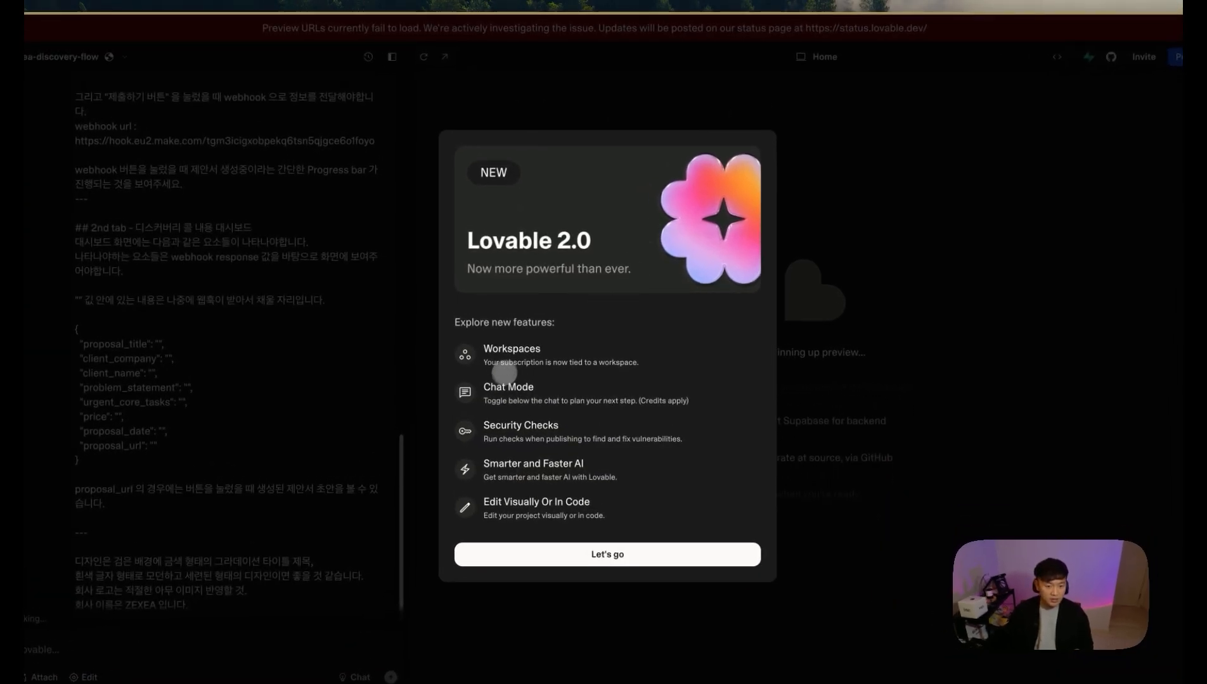
left_click(632, 558)
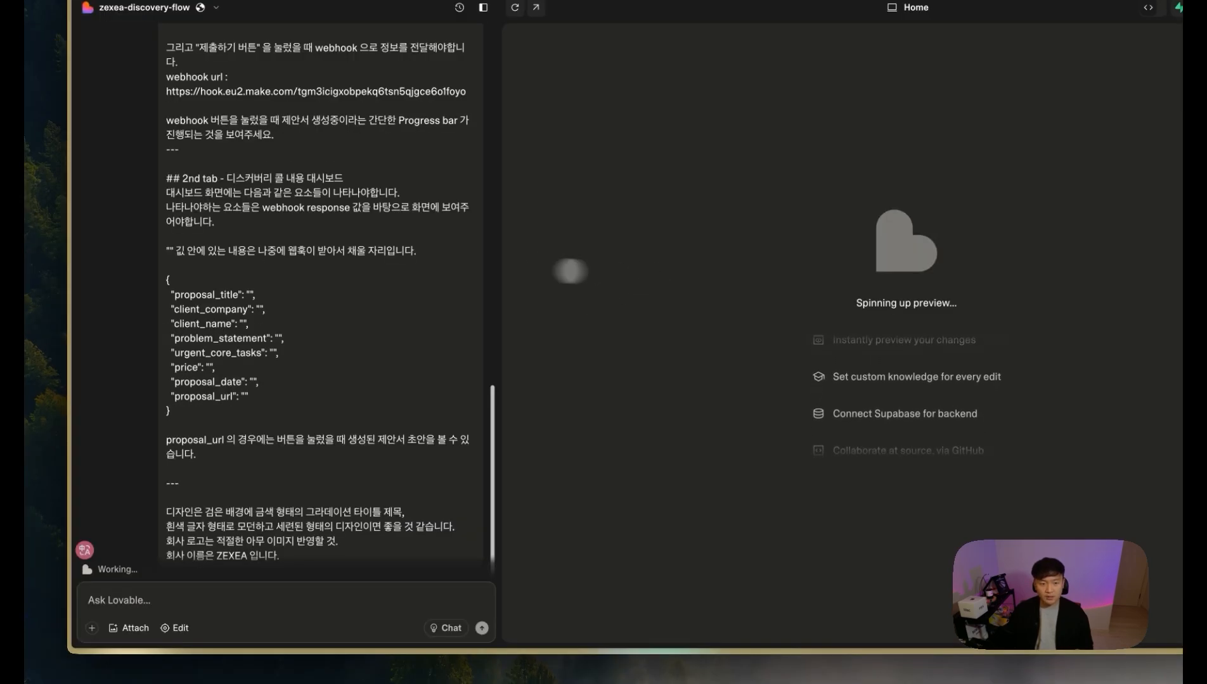
scroll(368, 291, "up", 1)
scroll(367, 291, "up", 3)
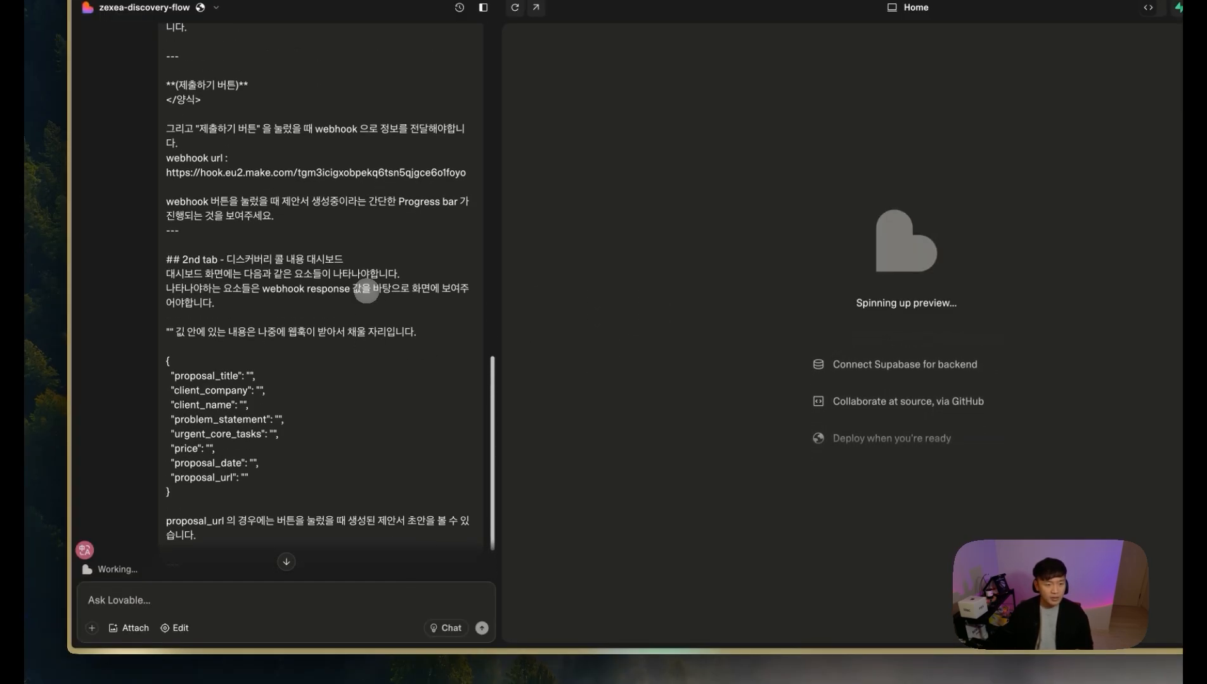
scroll(366, 290, "down", 5)
scroll(366, 291, "down", 10)
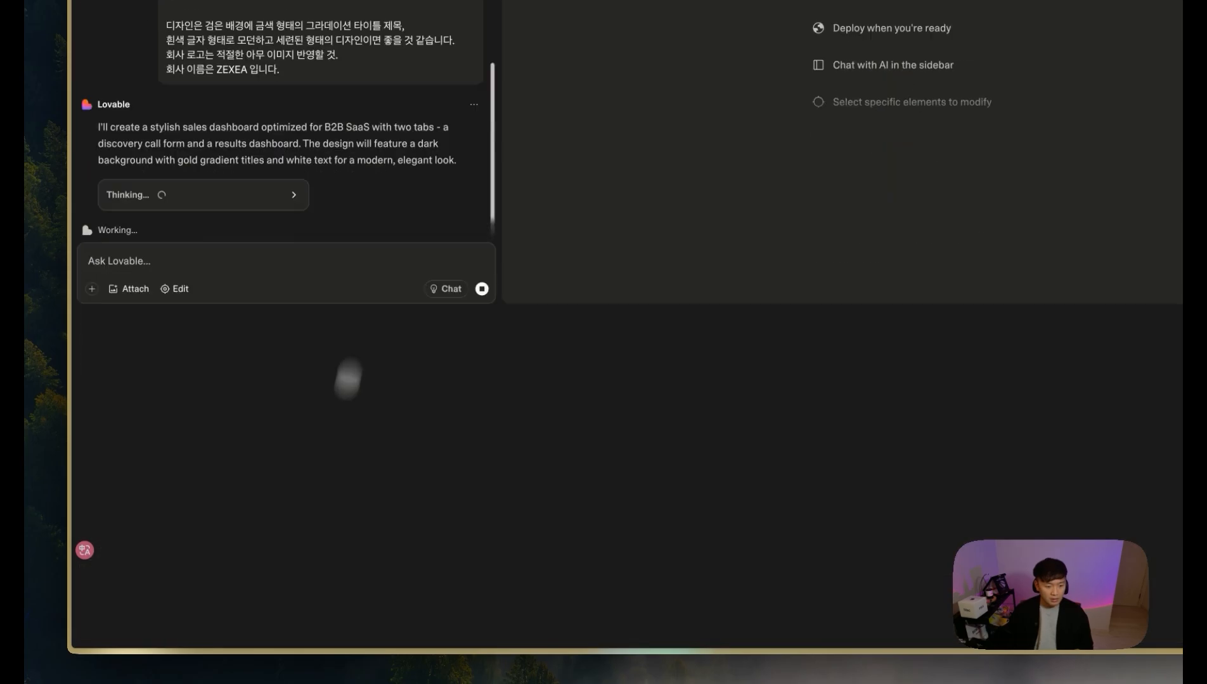
scroll(247, 369, "up", 10)
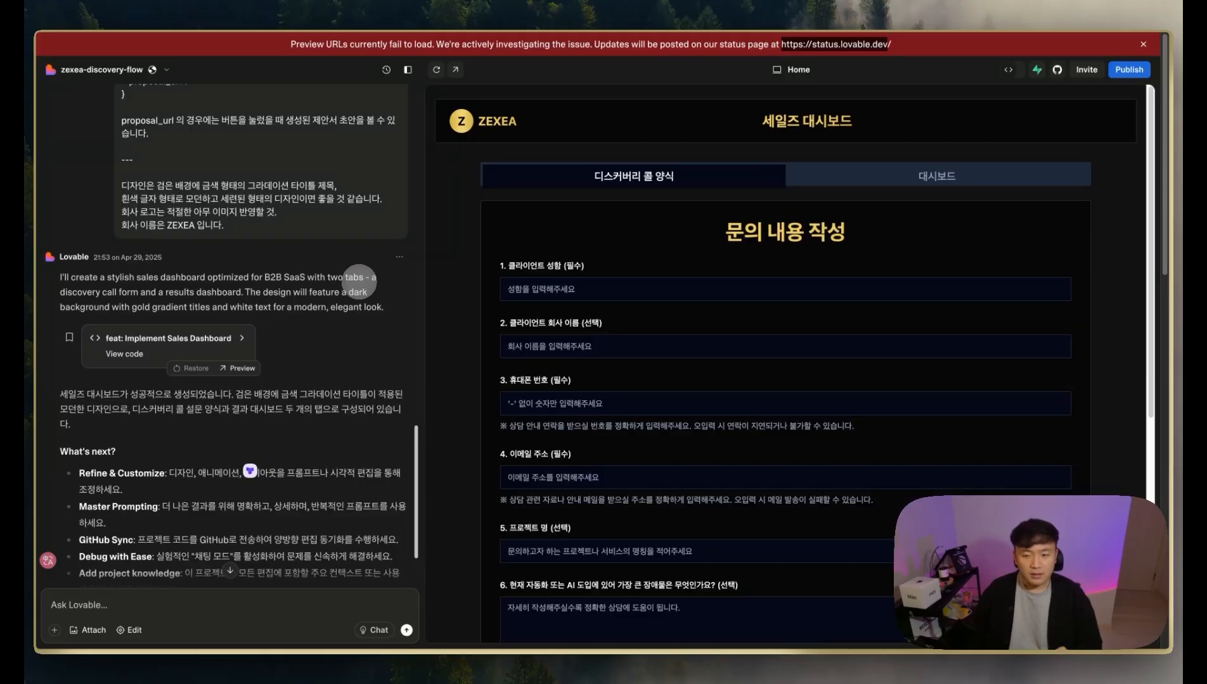
Step: Scroll through the generated form preview, trying question 8's completion-date list
scroll(454, 280, "down", 1)
scroll(625, 298, "up", 1)
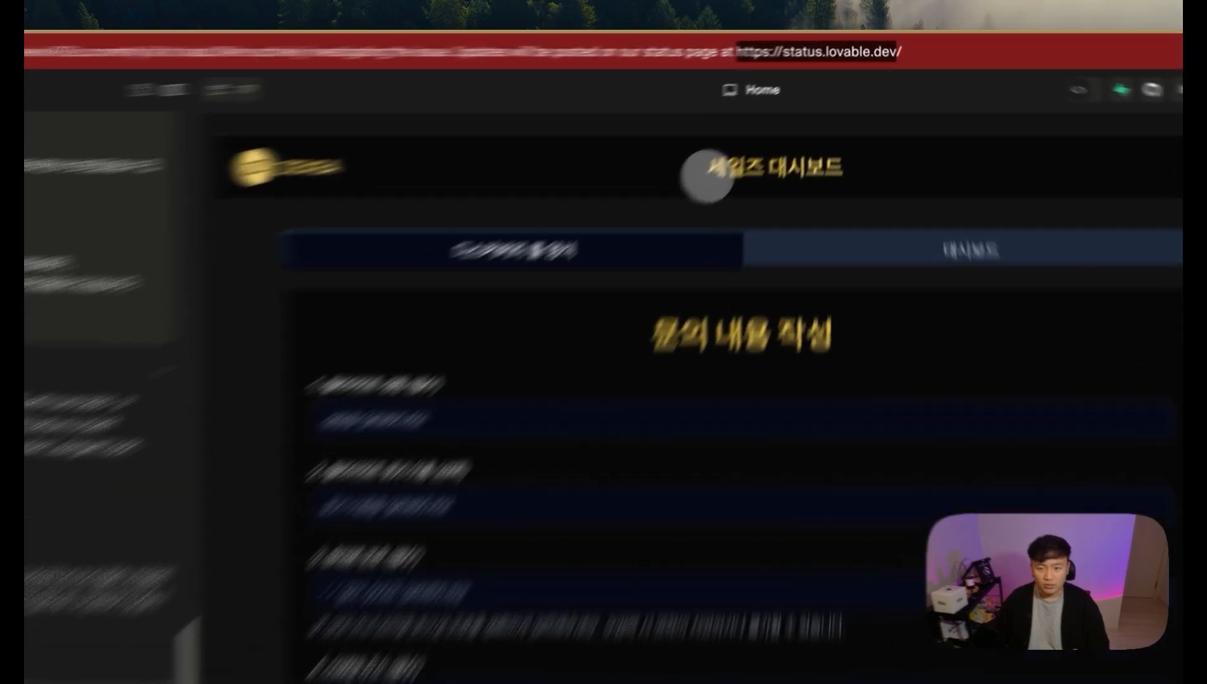
left_click_drag(762, 125, 850, 127)
scroll(342, 334, "up", 4)
scroll(388, 457, "up", 10)
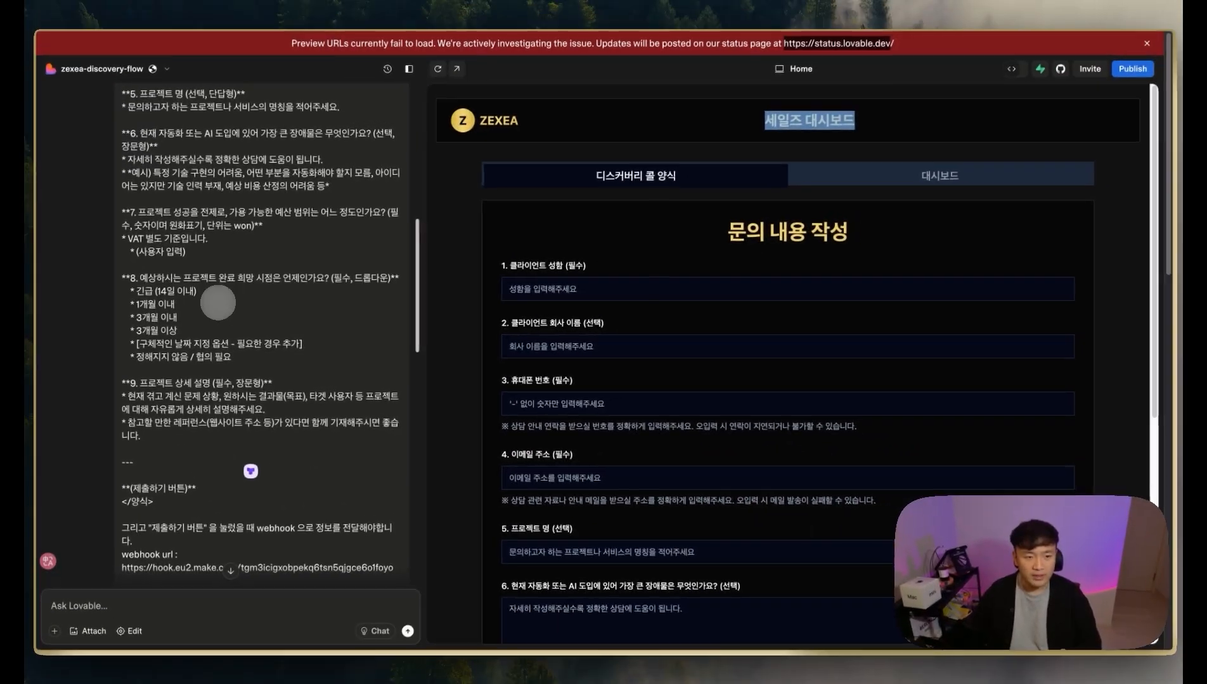
scroll(691, 360, "down", 3)
scroll(637, 492, "down", 2)
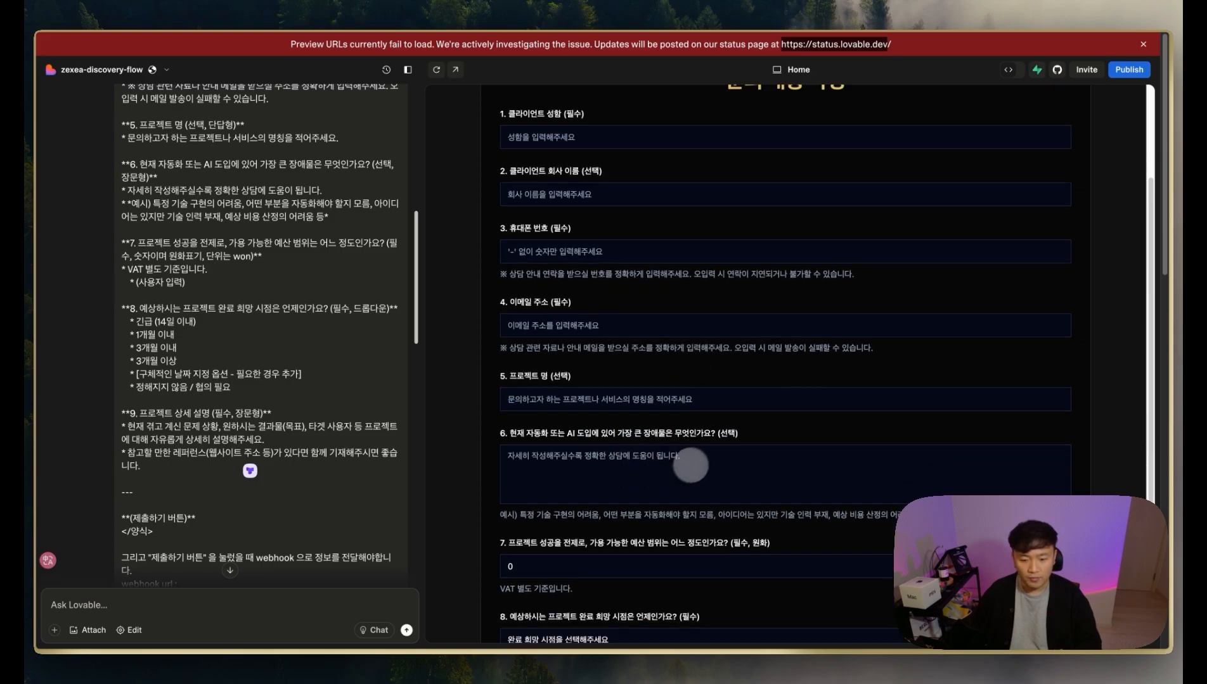
left_click(593, 573)
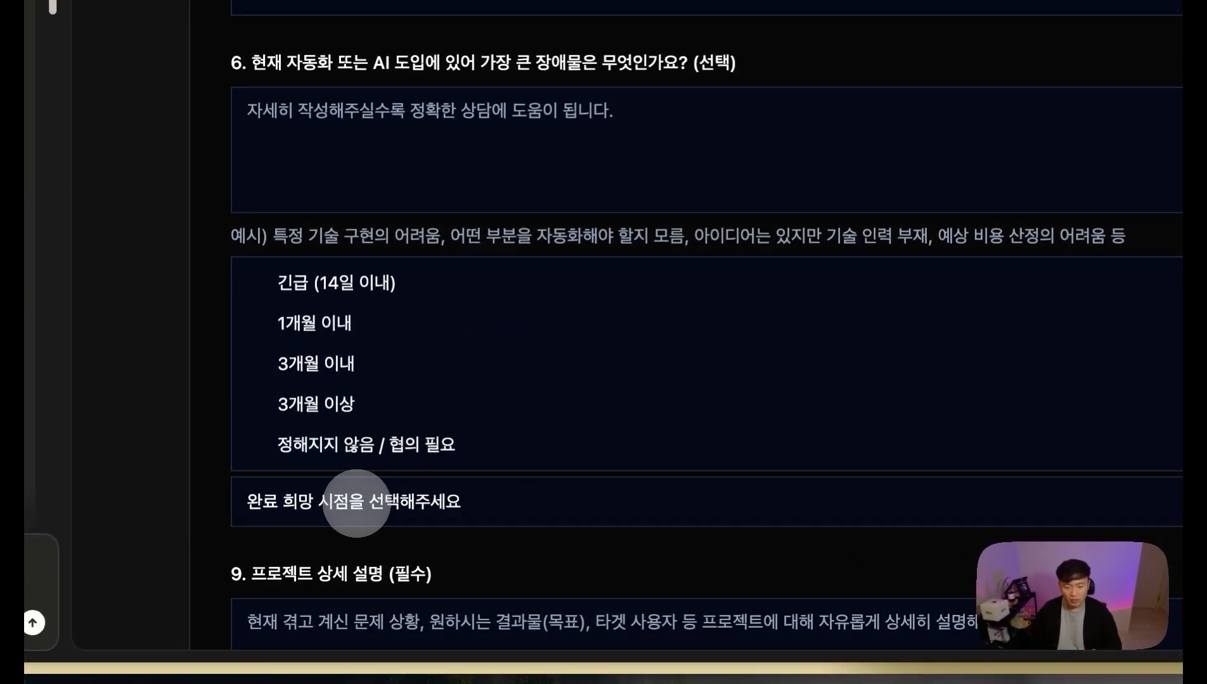
left_click(358, 504)
scroll(469, 410, "down", 3)
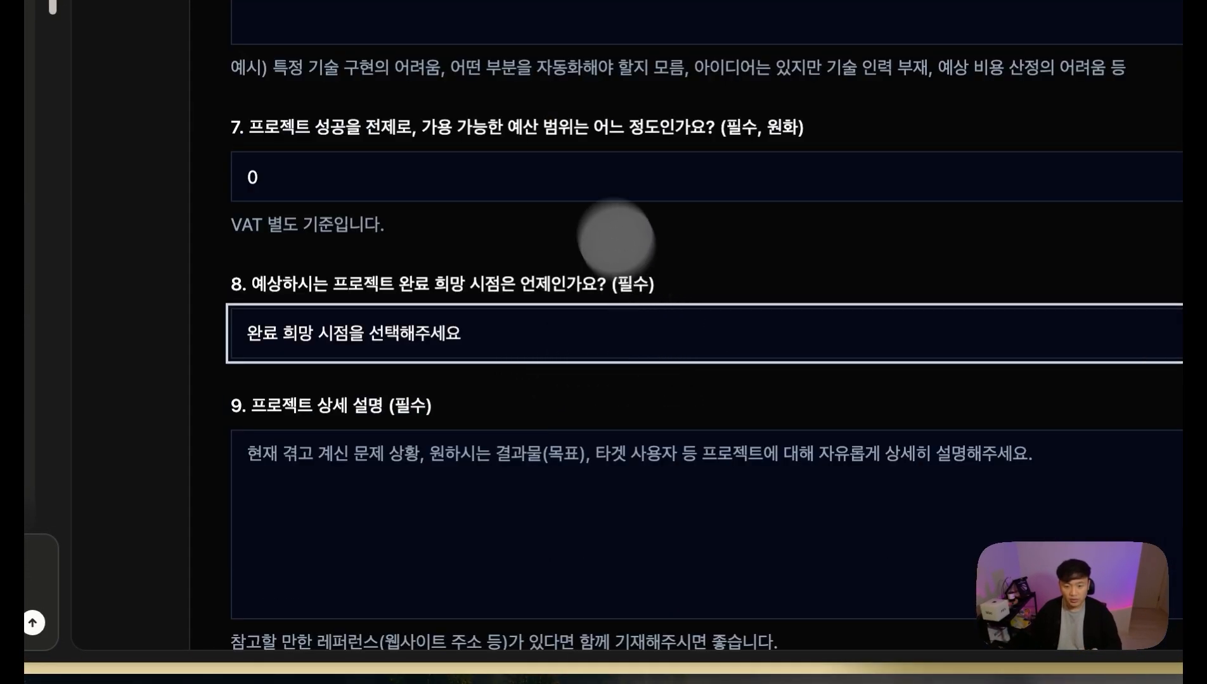
scroll(595, 171, "up", 2)
Step: Try the question 7 budget field, then bring up the Make scenario page
left_click(989, 362)
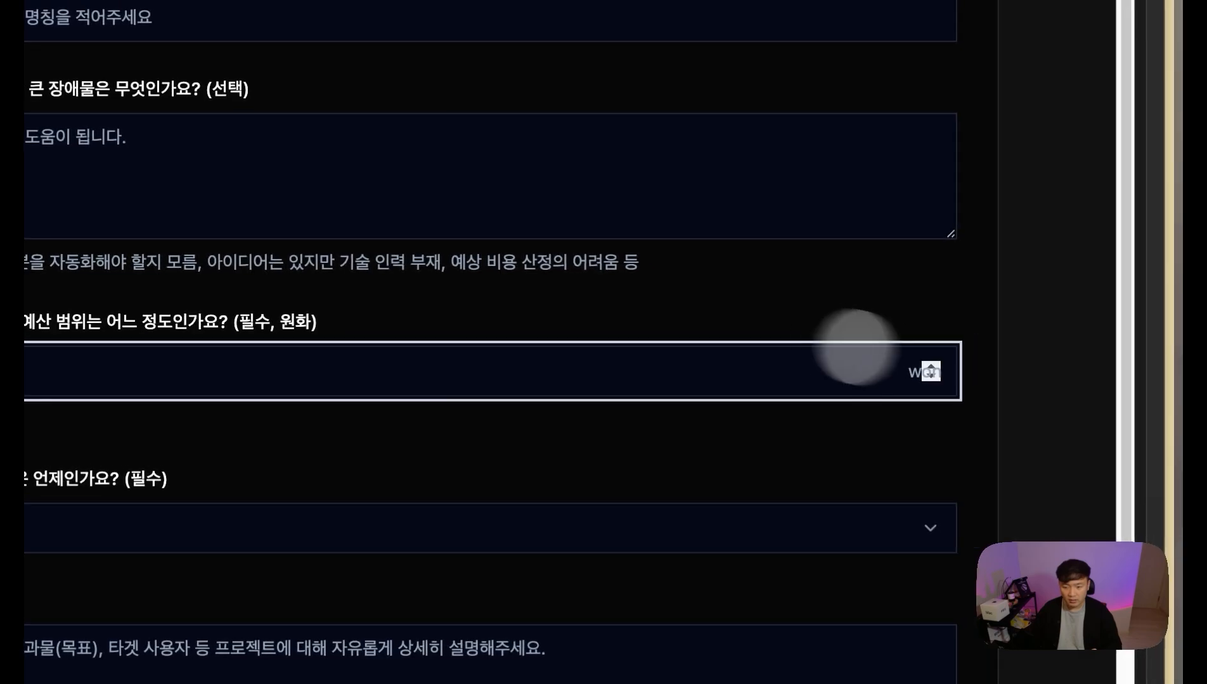
left_click(620, 296)
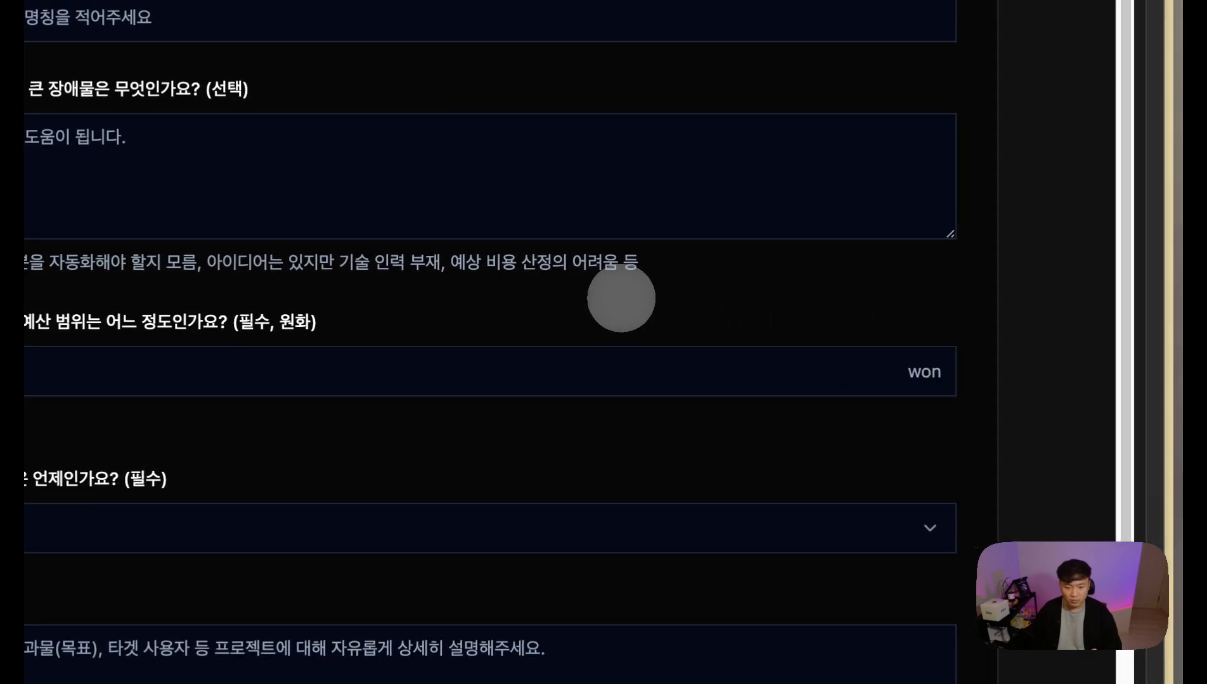
scroll(620, 296, "up", 10)
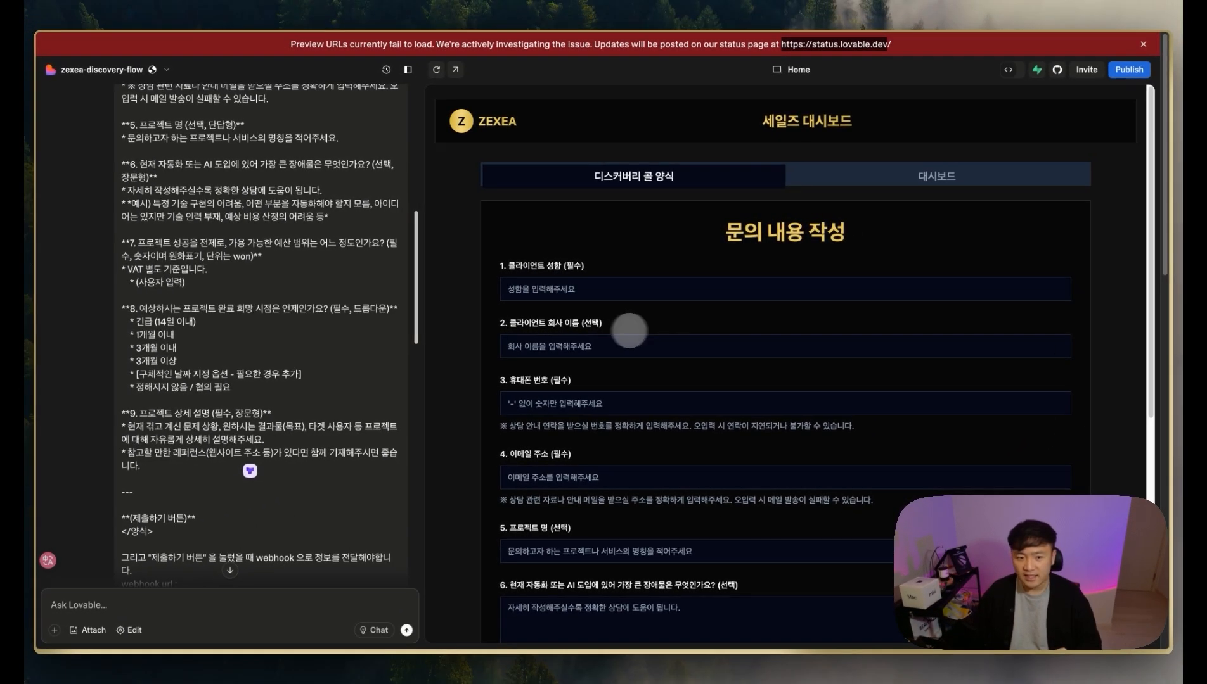
scroll(354, 354, "down", 3)
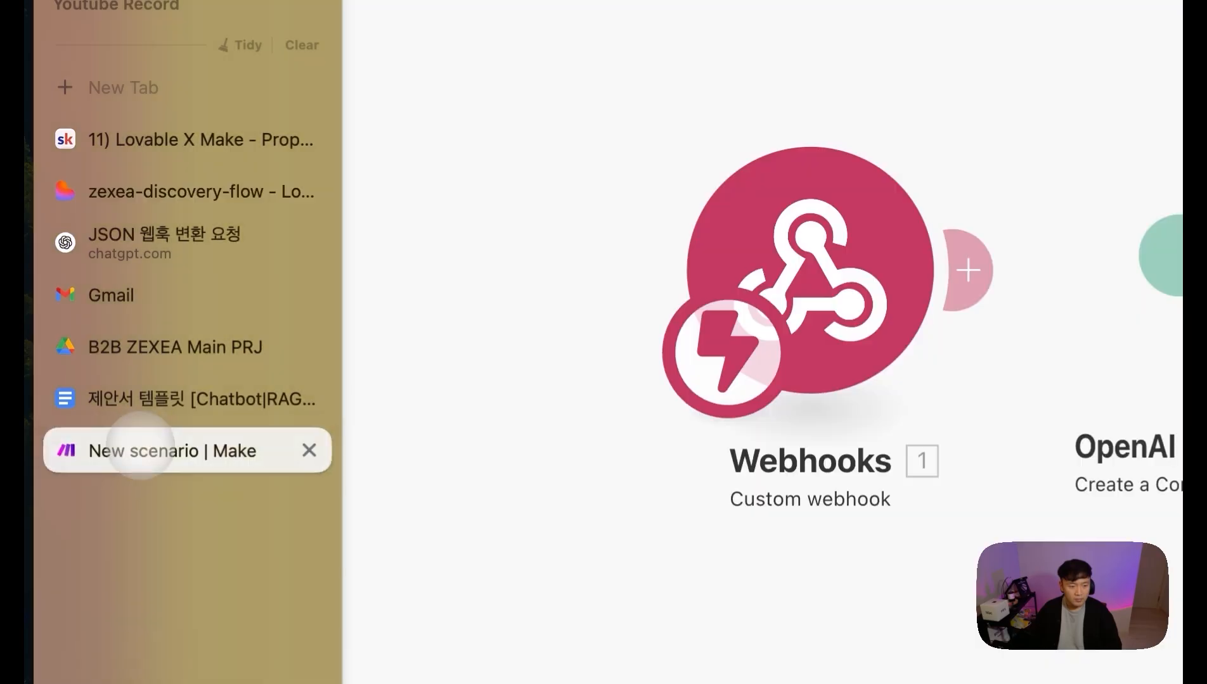
left_click_drag(135, 450, 148, 237)
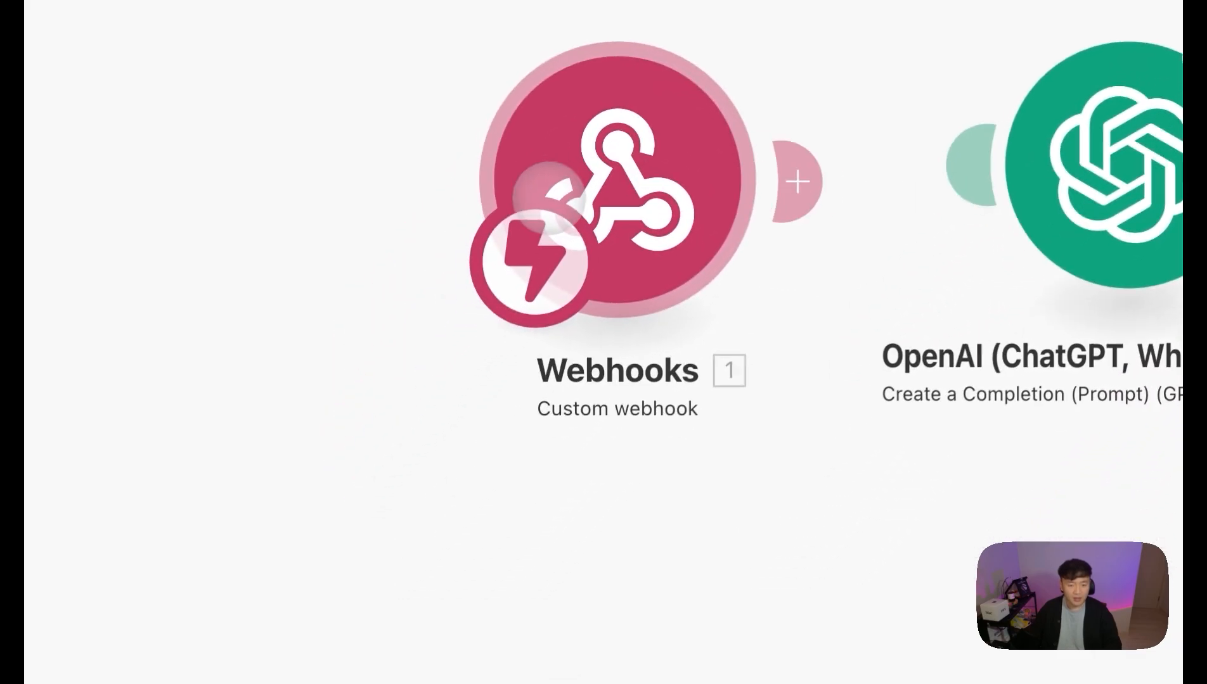
Step: Run only the Webhooks module so it waits for data, then return to the discovery-flow form
left_click_drag(549, 199, 341, 176)
right_click(349, 178)
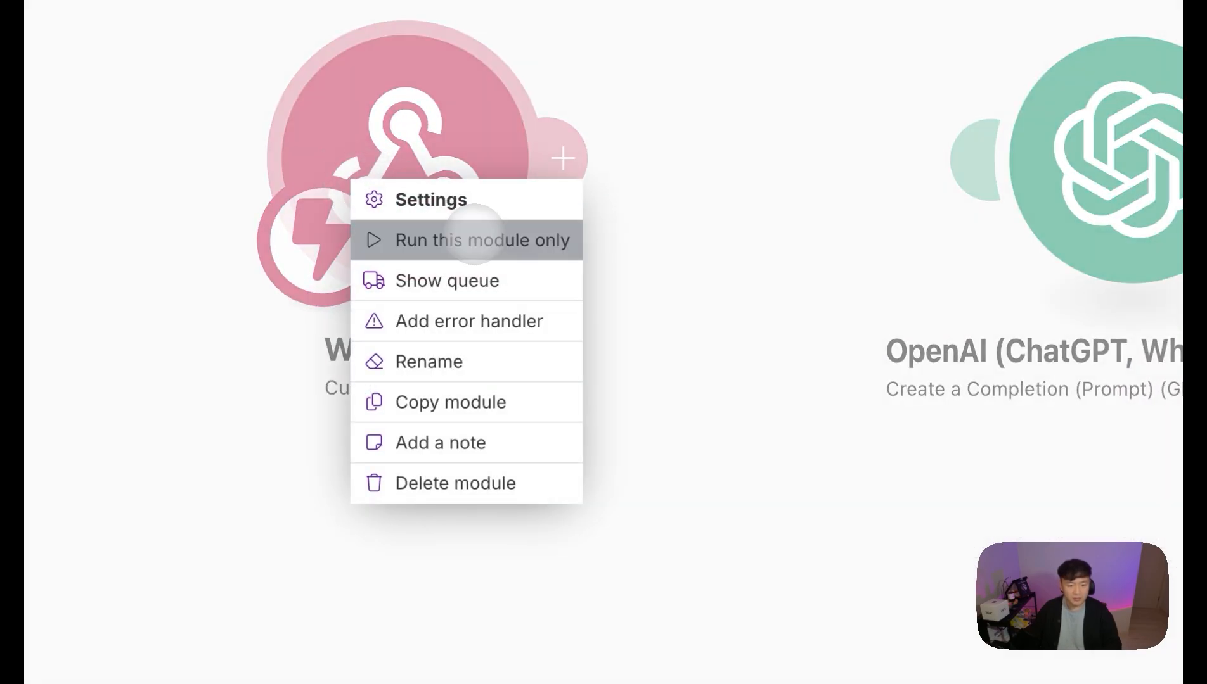
left_click(480, 240)
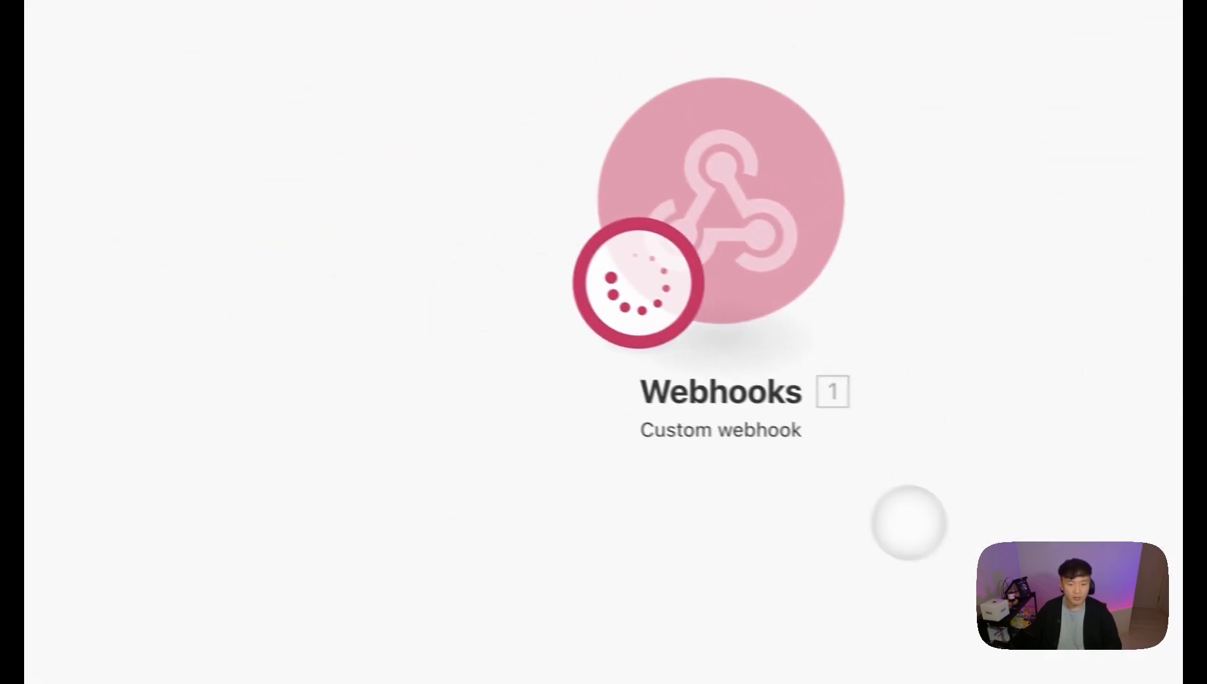
mouse_move(40, 382)
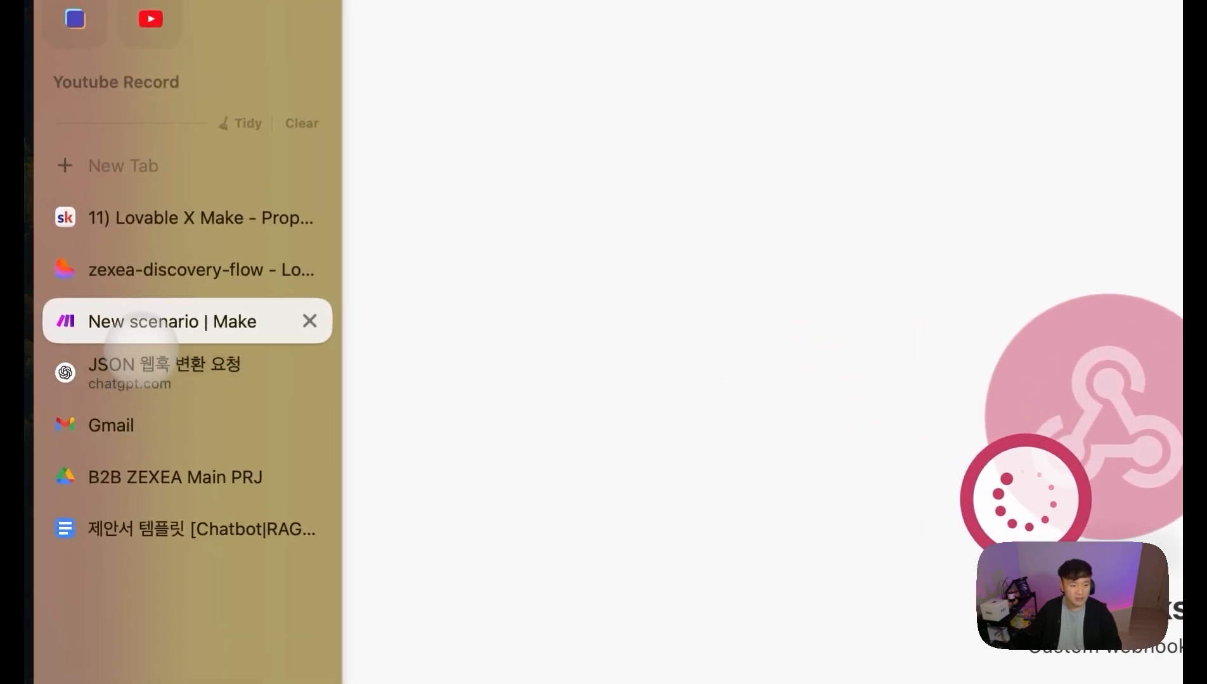
left_click(136, 279)
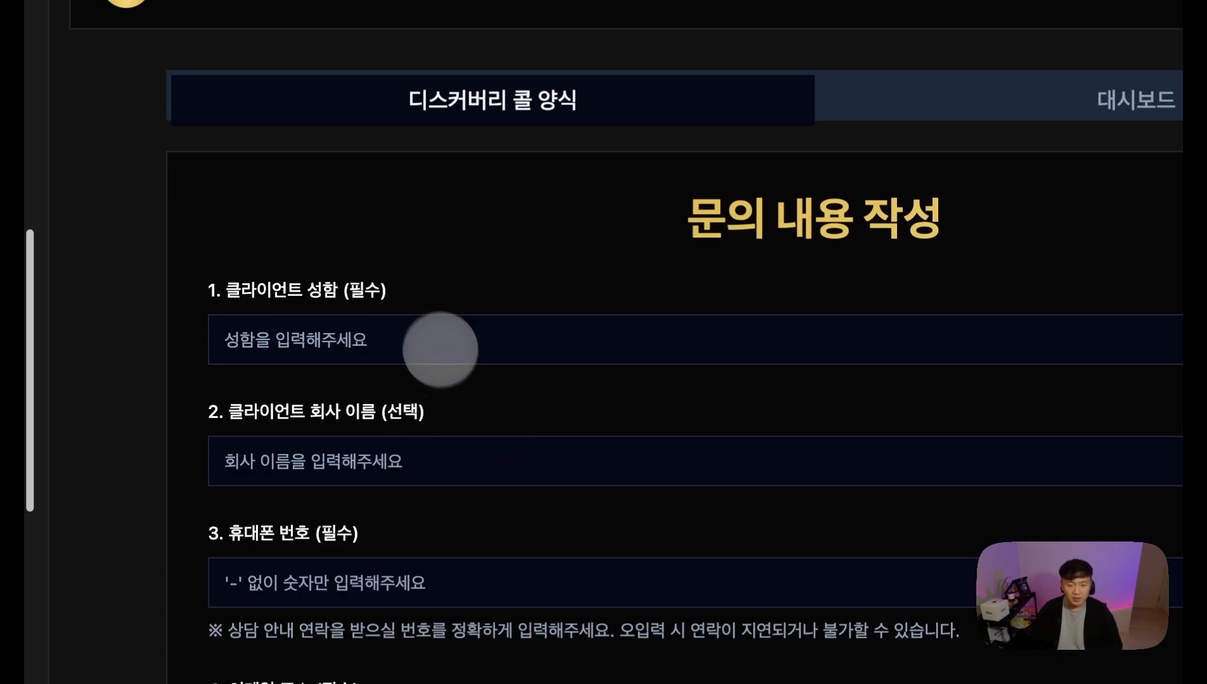
Step: Fill in the client's name and contact fields, using a saved suggestion for the e-mail
left_click(429, 326)
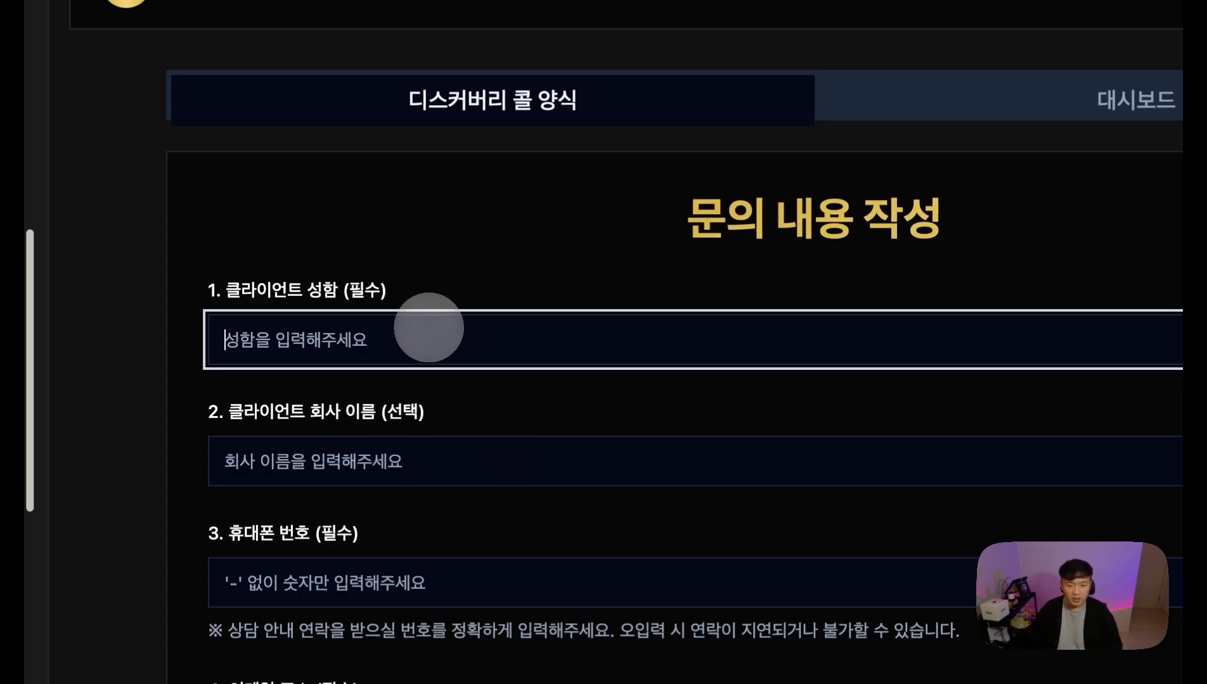
type("g")
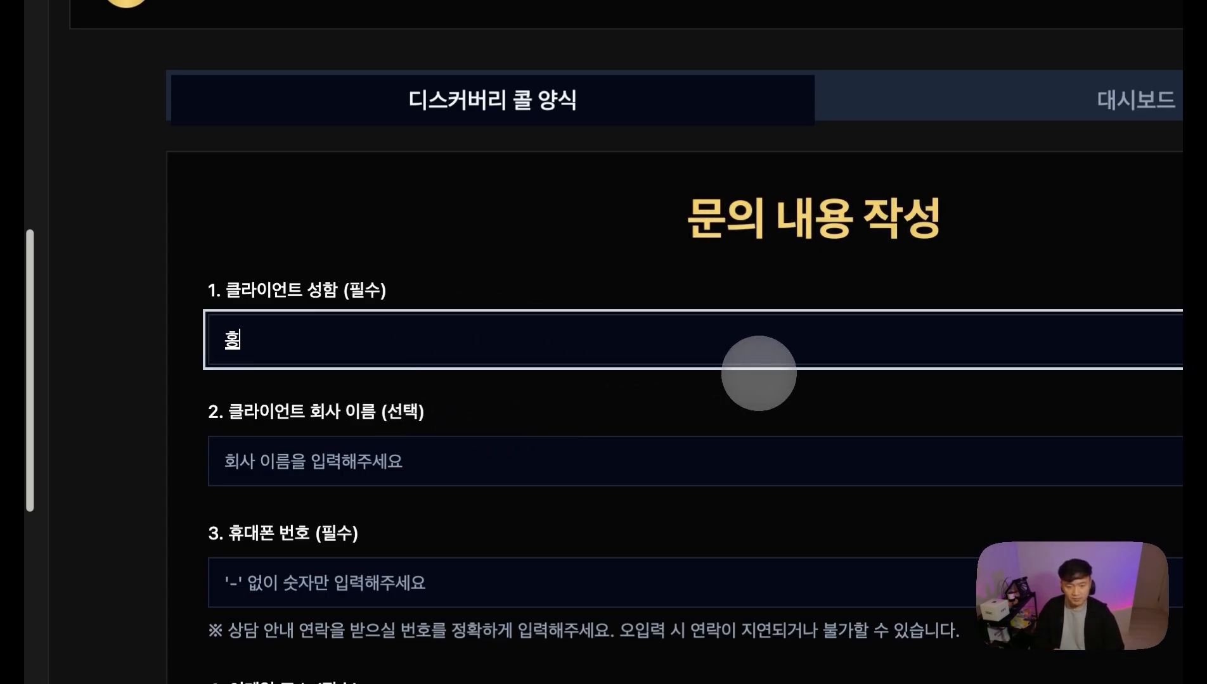
type("길동")
key("Tab")
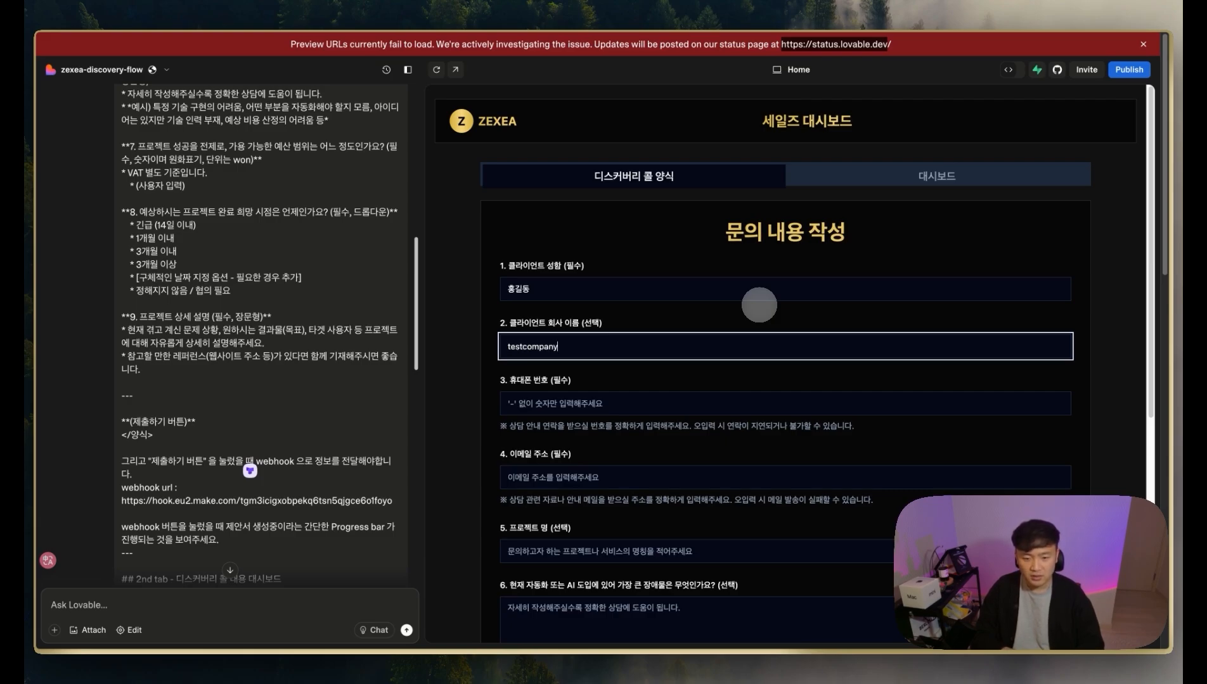
key("Tab")
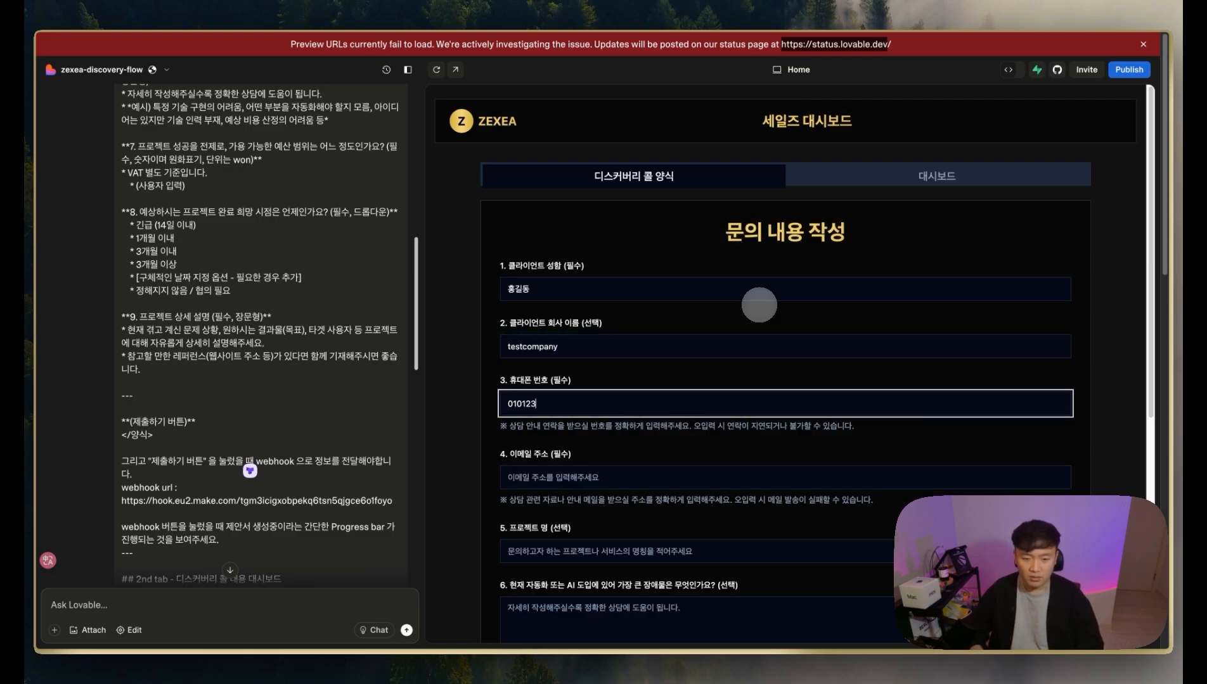
scroll(589, 393, "down", 2)
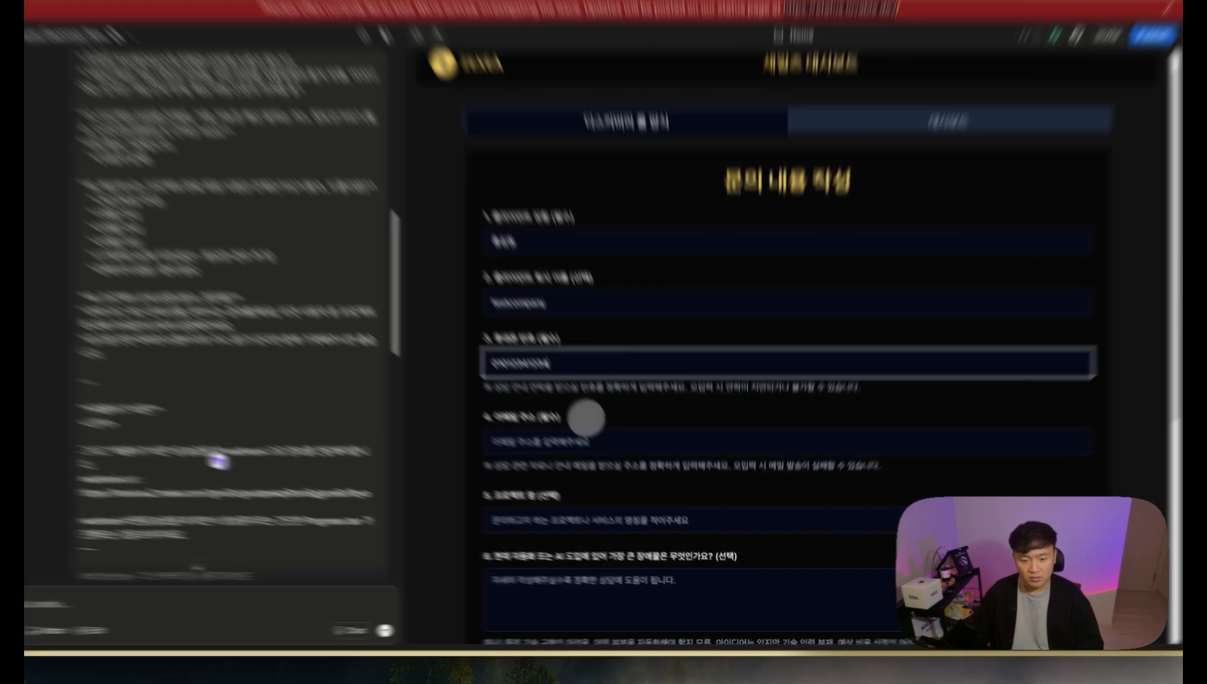
left_click(607, 411)
left_click(645, 440)
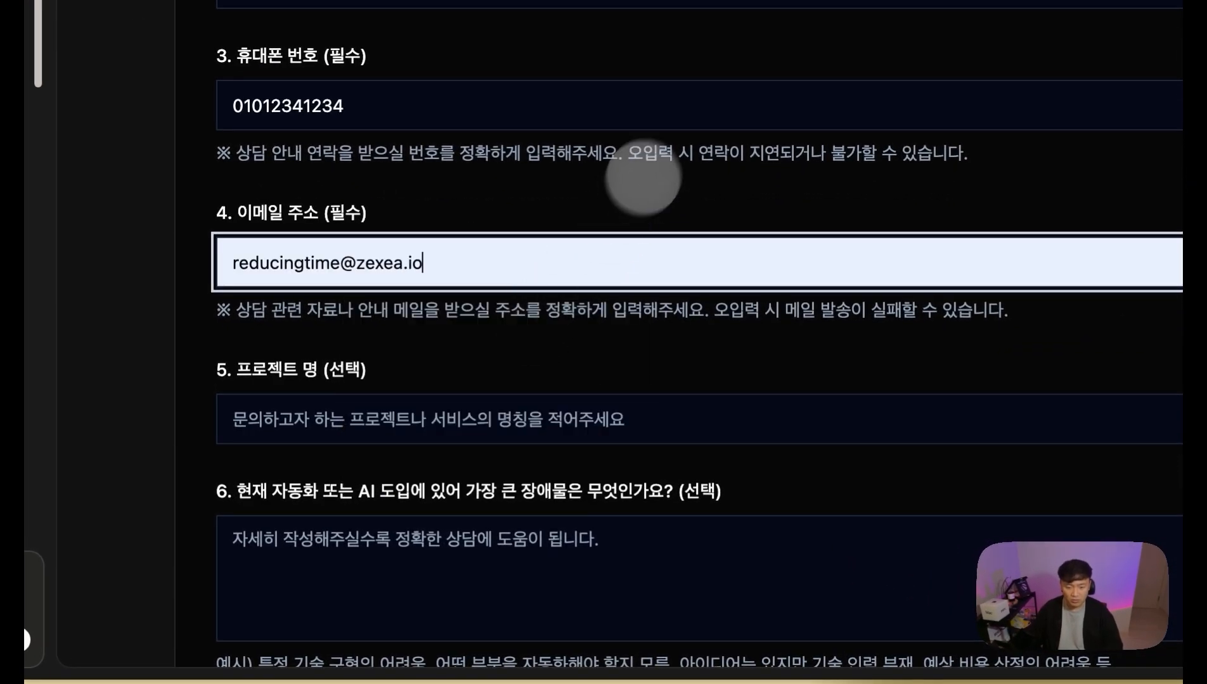
scroll(643, 178, "down", 2)
Step: Enter project name 'test prj' and answer the biggest-obstacle question with 'test'
left_click(603, 318)
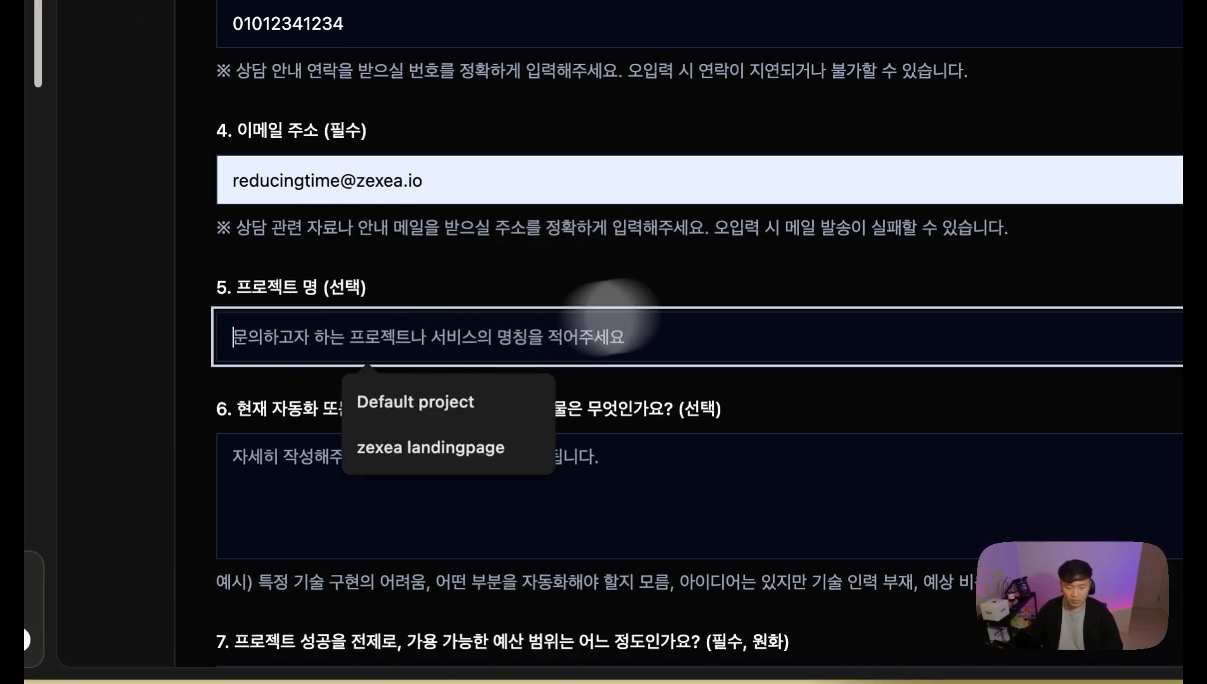
left_click(525, 398)
key("Escape")
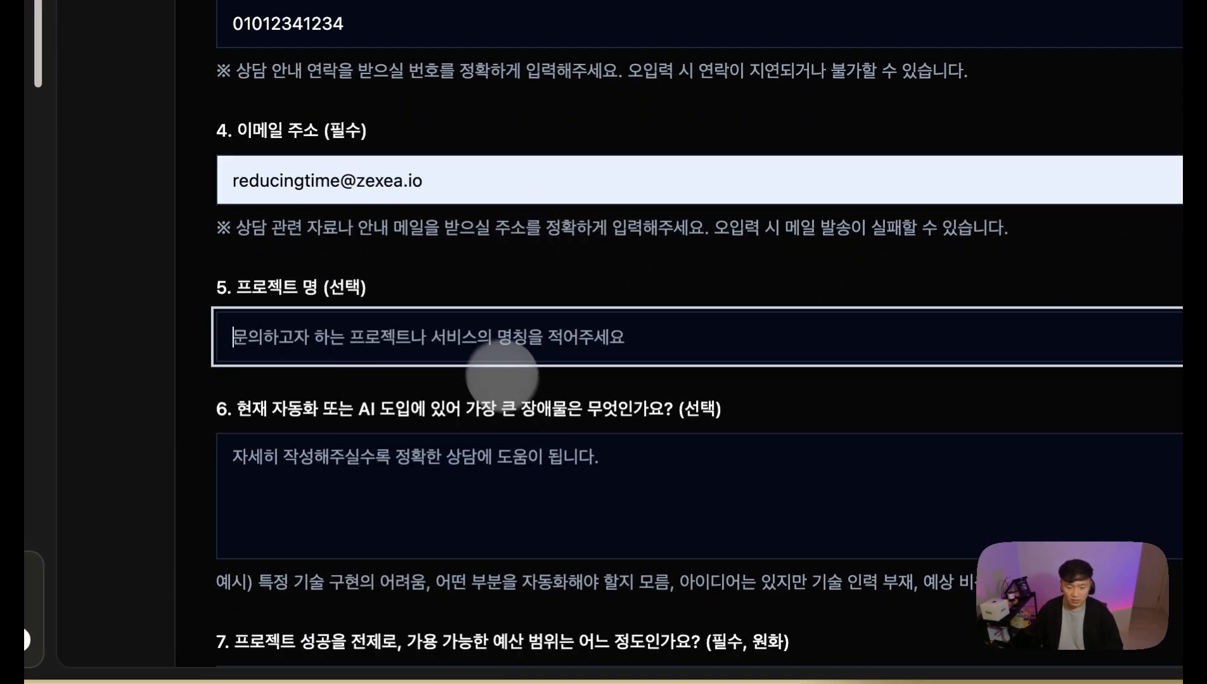
type("ㅅ")
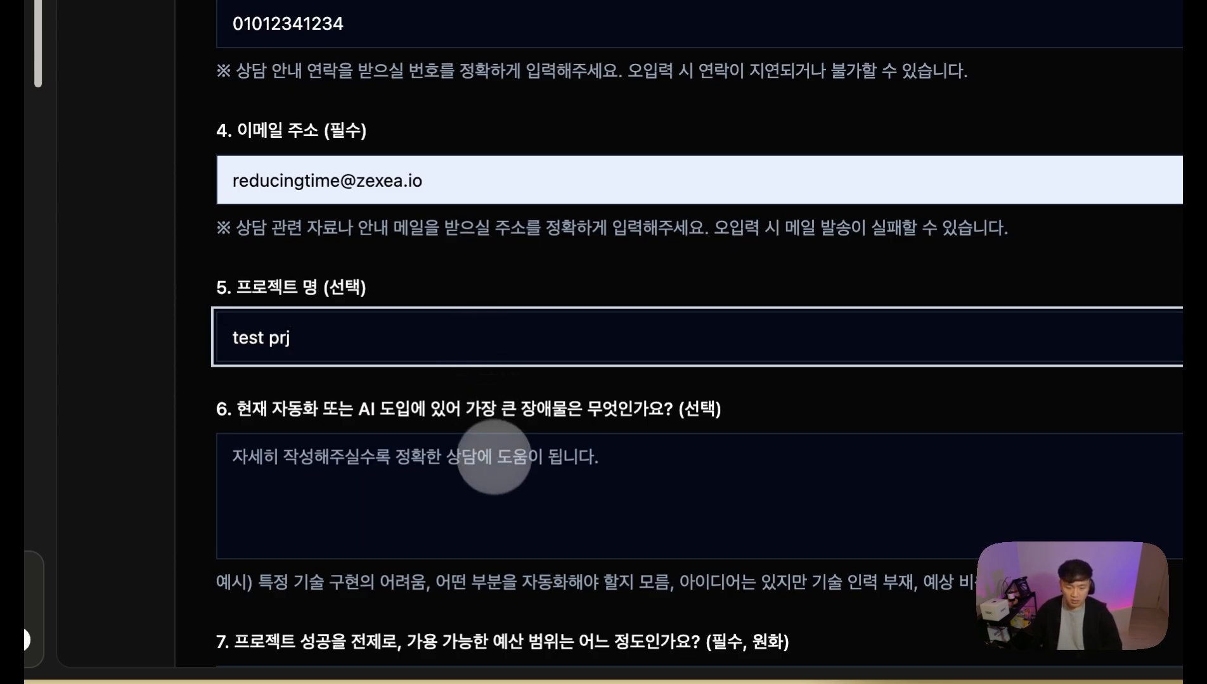
left_click(489, 472)
type("test")
scroll(489, 465, "down", 3)
Step: Set the budget to 999998 won and the completion timeframe to 1개월 이내
left_click(346, 466)
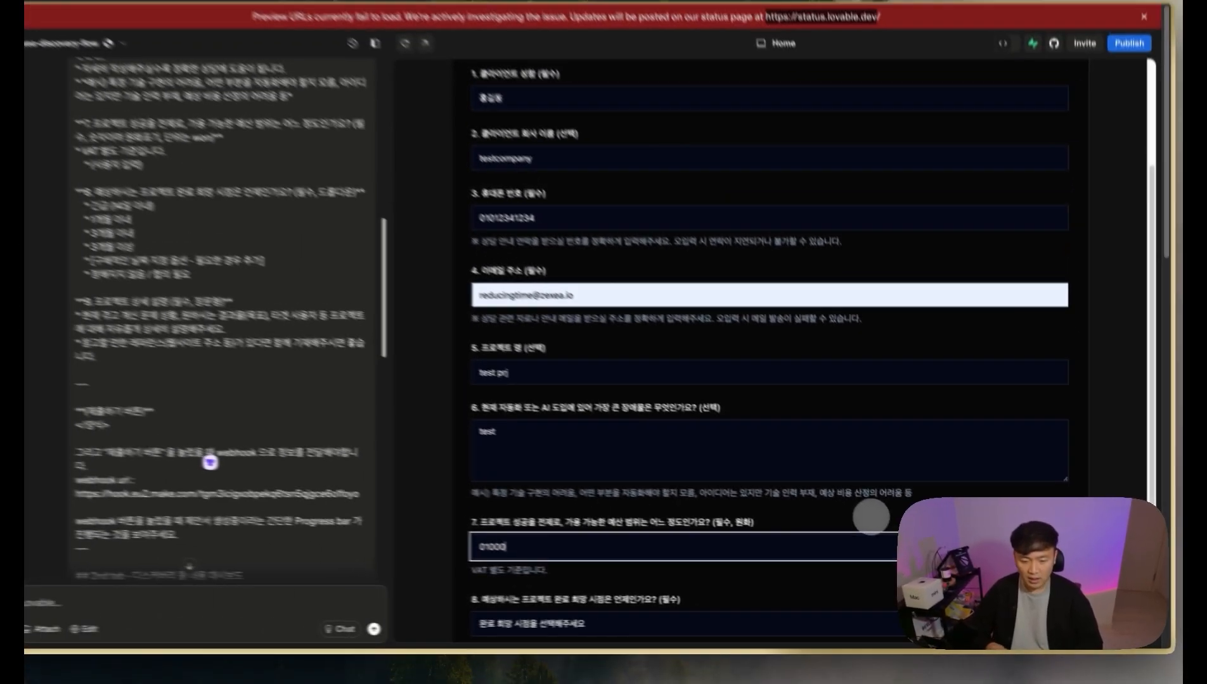
key("BackSpace")
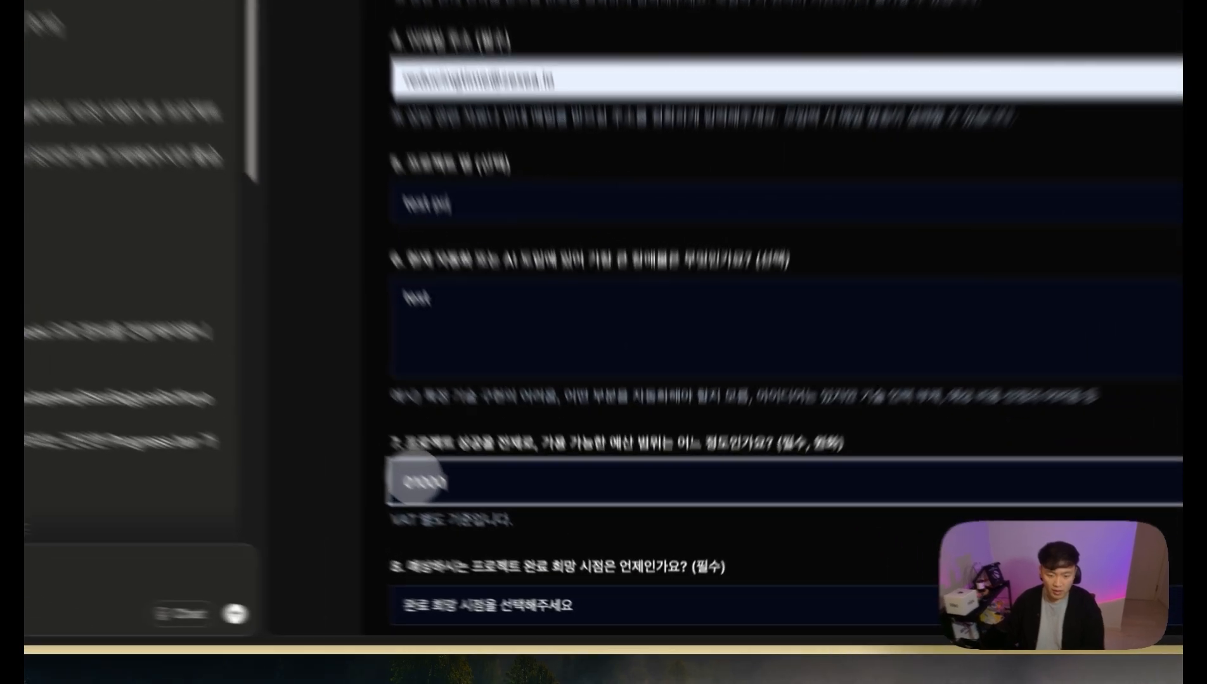
left_click(512, 551)
key("BackSpace")
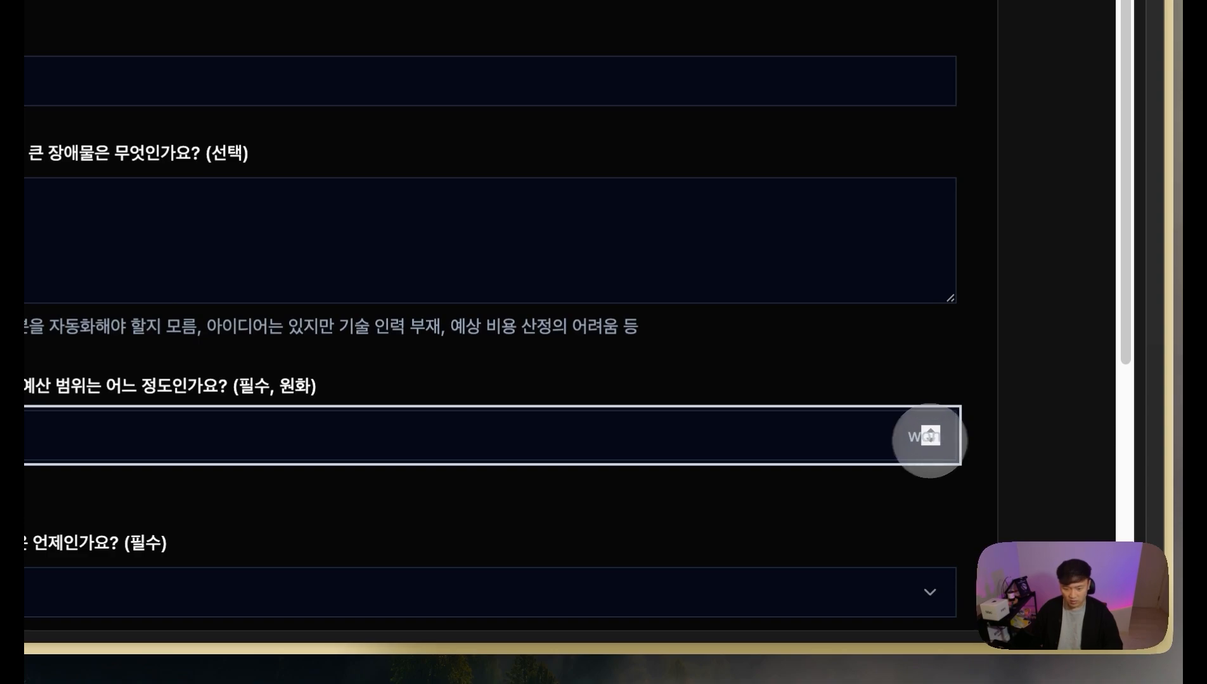
left_click_drag(487, 438, 447, 437)
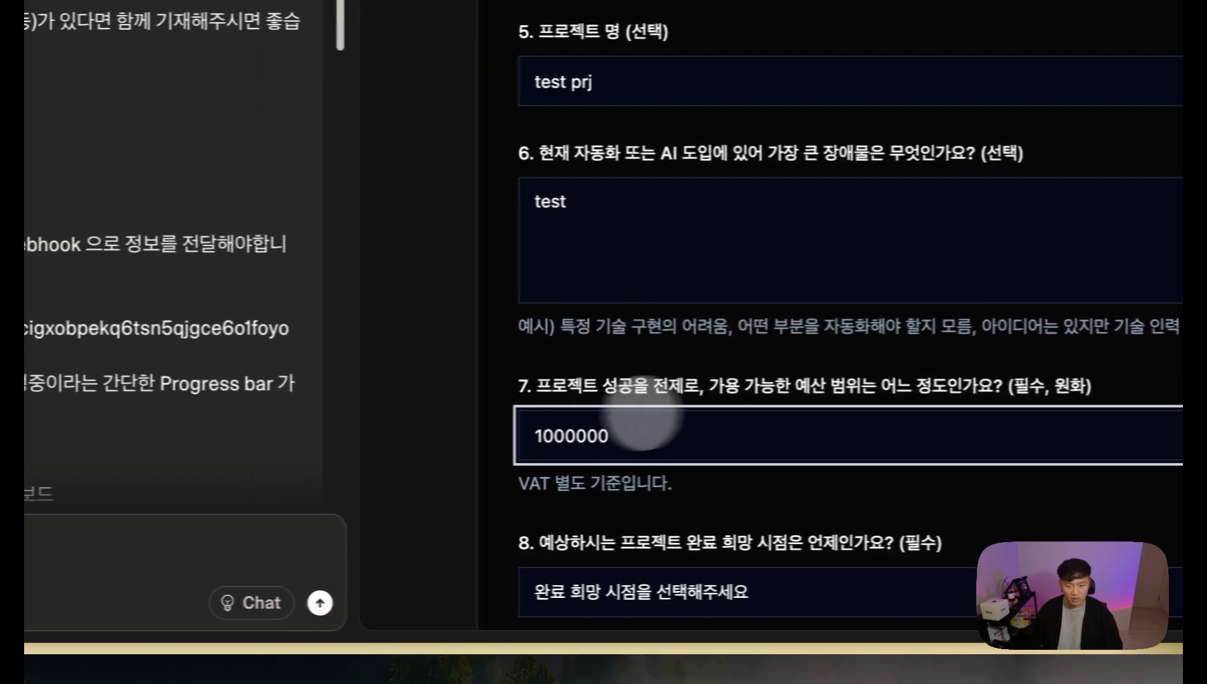
scroll(671, 415, "down", 2)
left_click(595, 503)
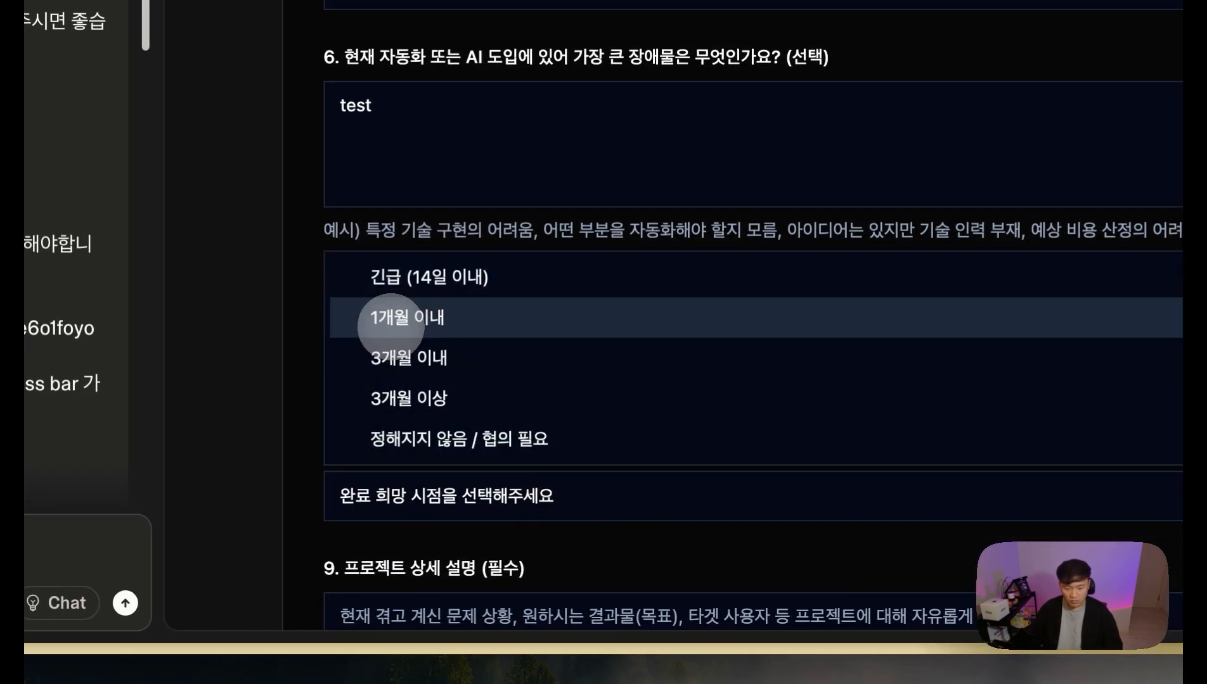
left_click(390, 320)
Step: Enter 'test' as the project details and submit the form
scroll(569, 318, "down", 4)
left_click(554, 434)
type("ㅅ디")
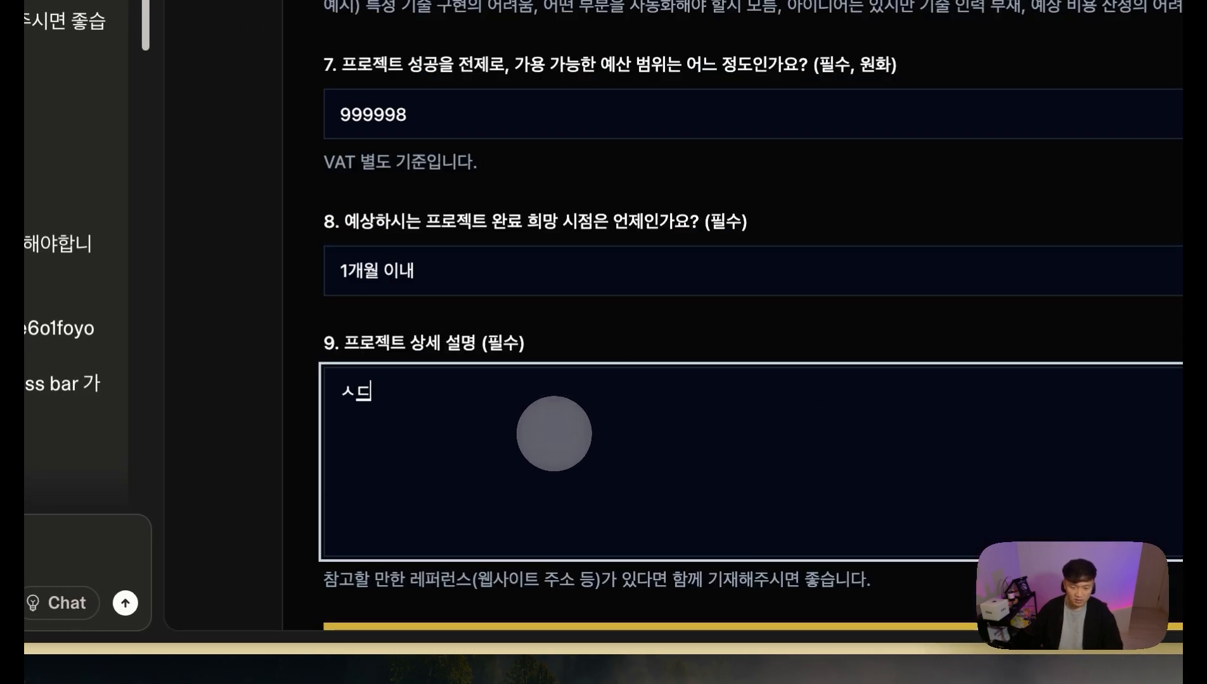
key("BackSpace")
key("BackSpace")
key("BackSpace")
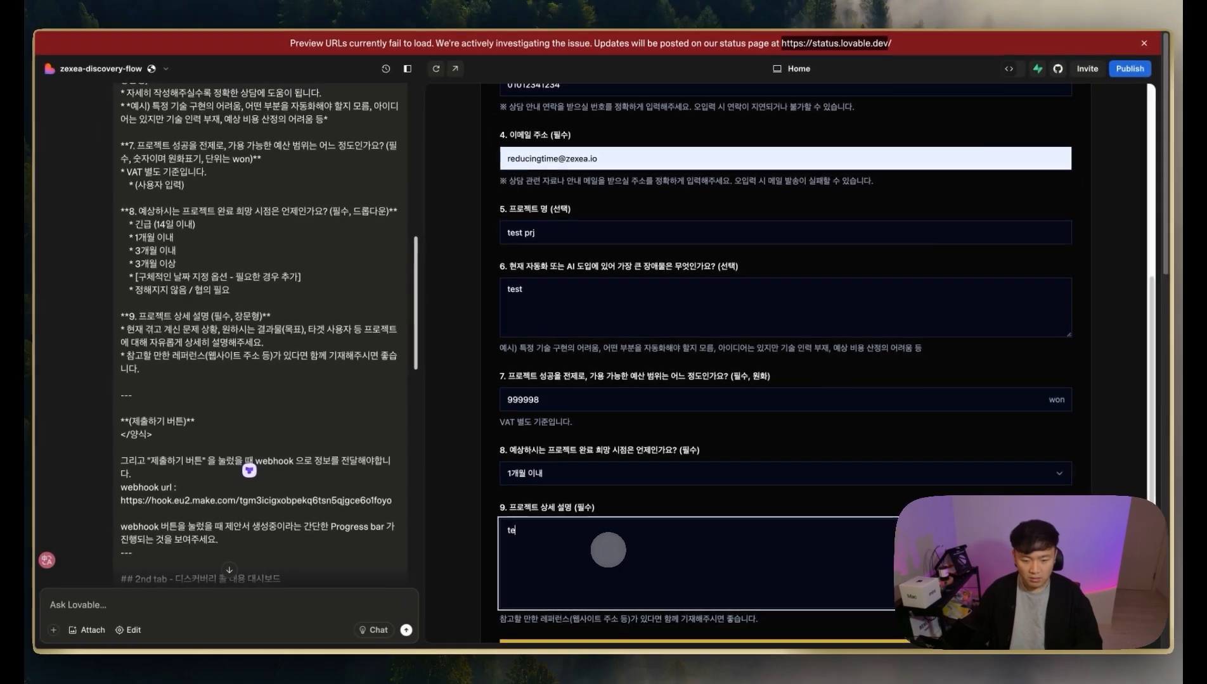
type("test")
scroll(645, 544, "down", 2)
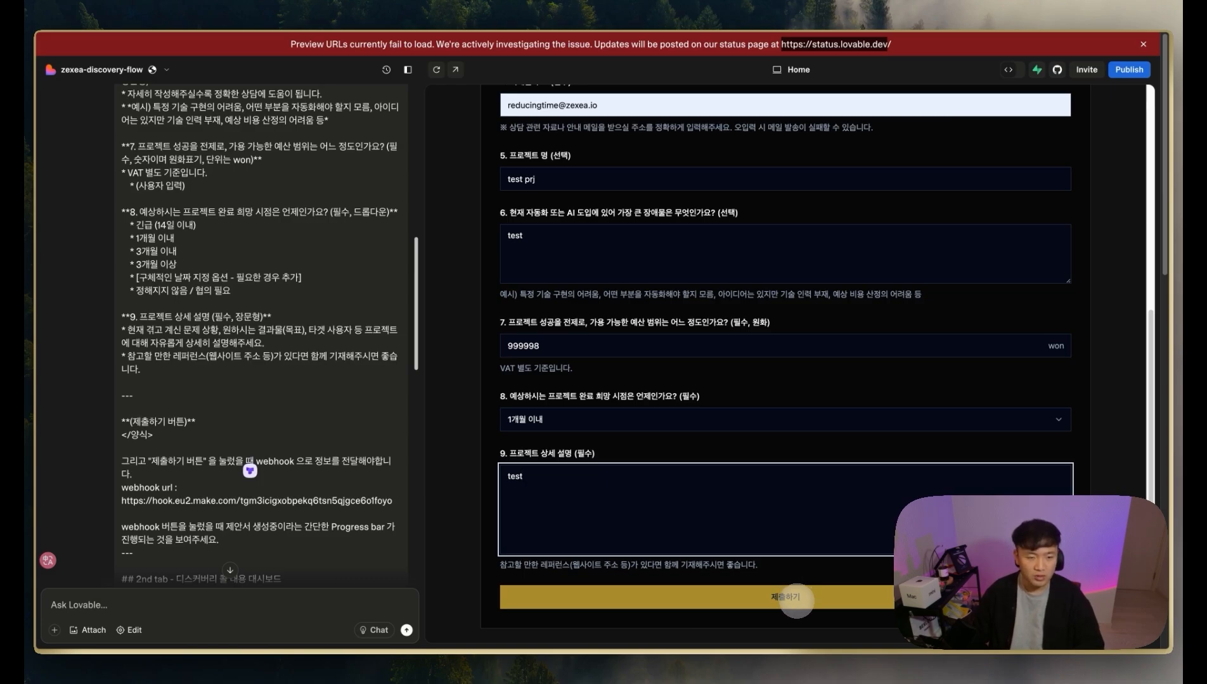
left_click(796, 601)
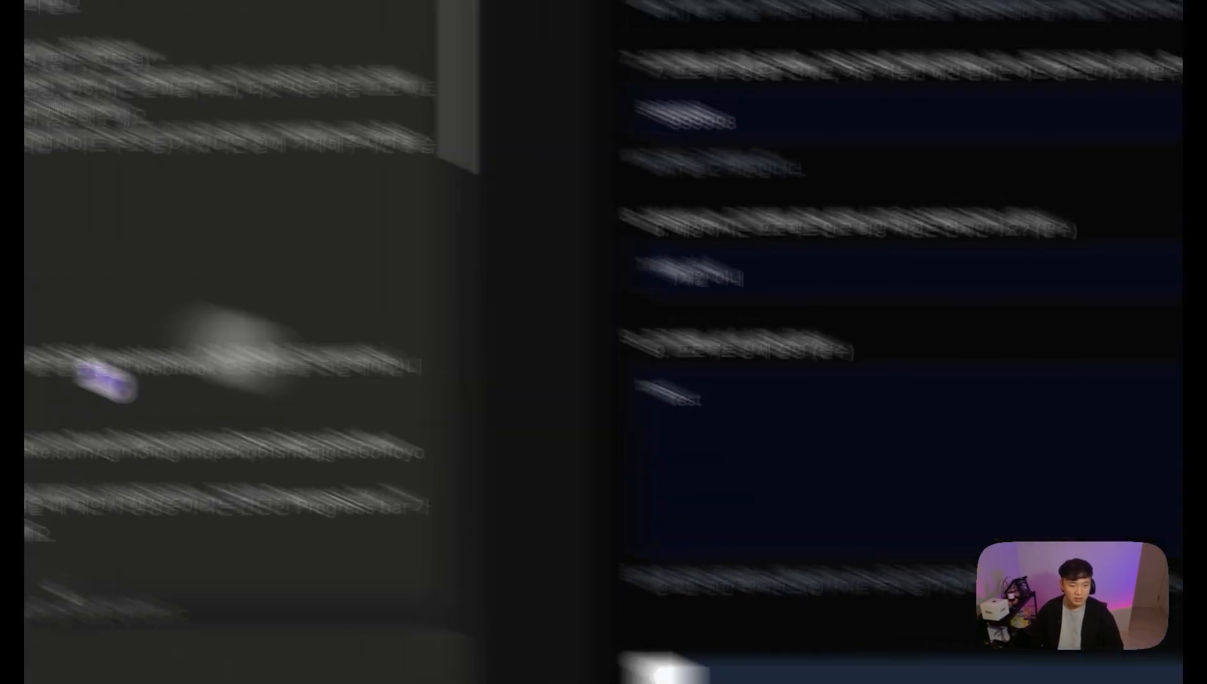
Step: Back in Make, check the values the Webhooks module received from the form
mouse_move(36, 313)
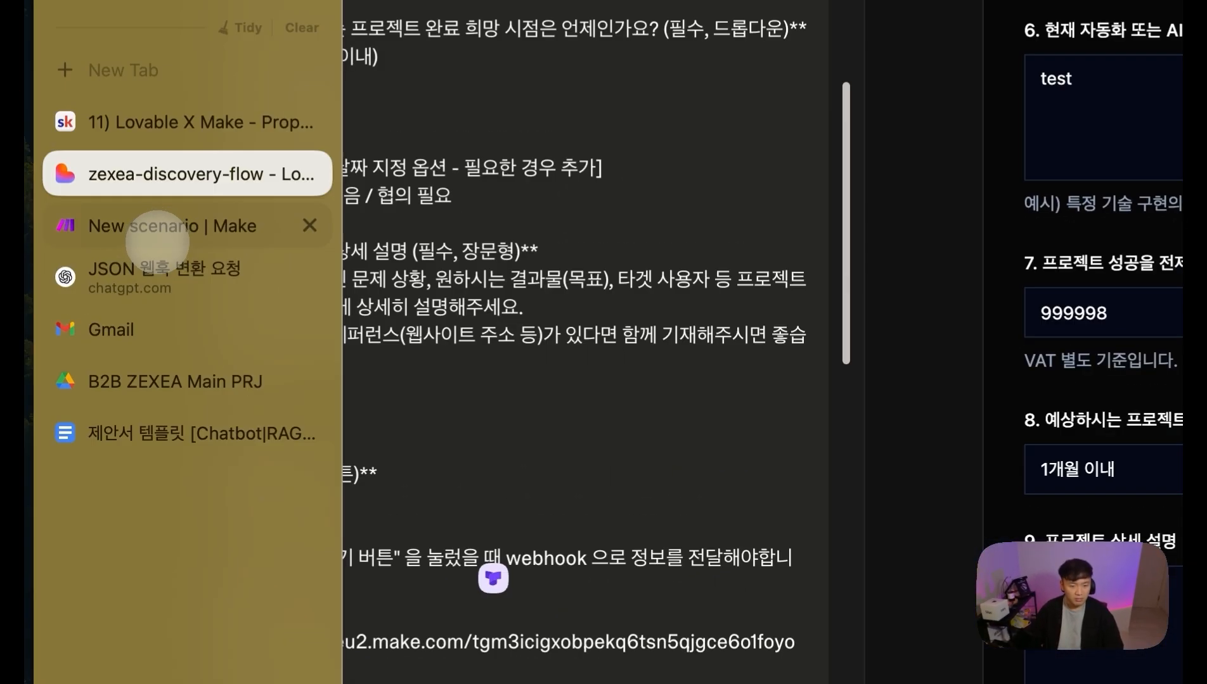
left_click(157, 241)
left_click_drag(639, 179, 788, 357)
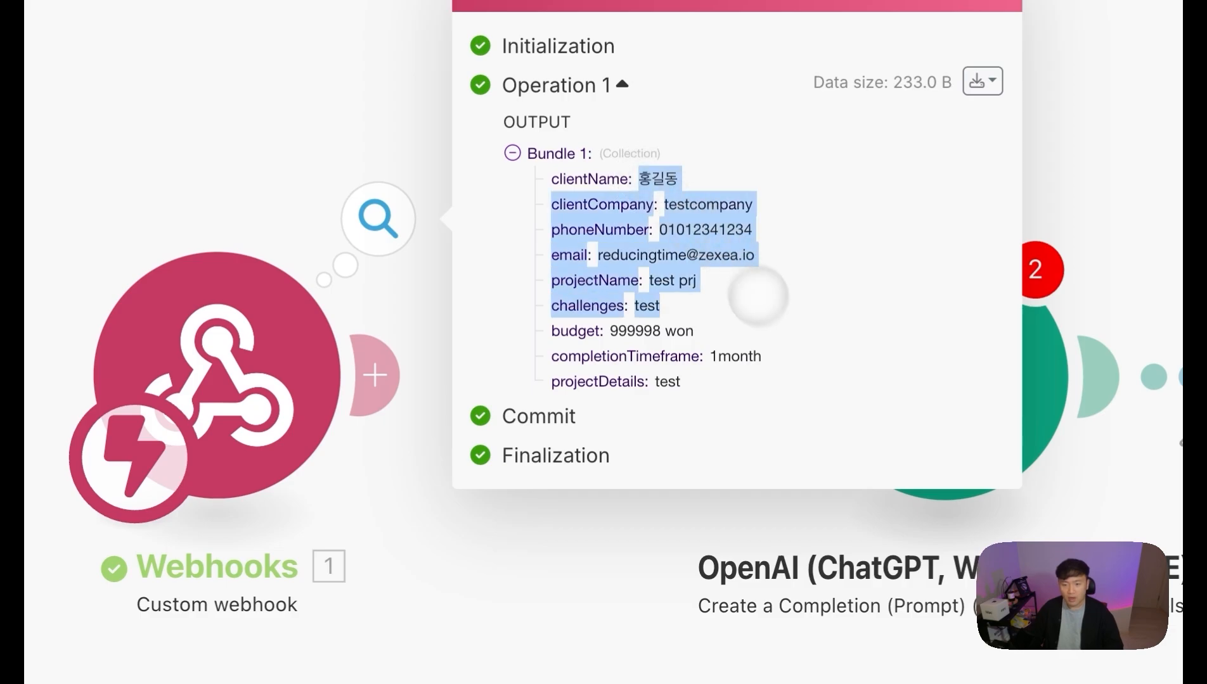
left_click(850, 307)
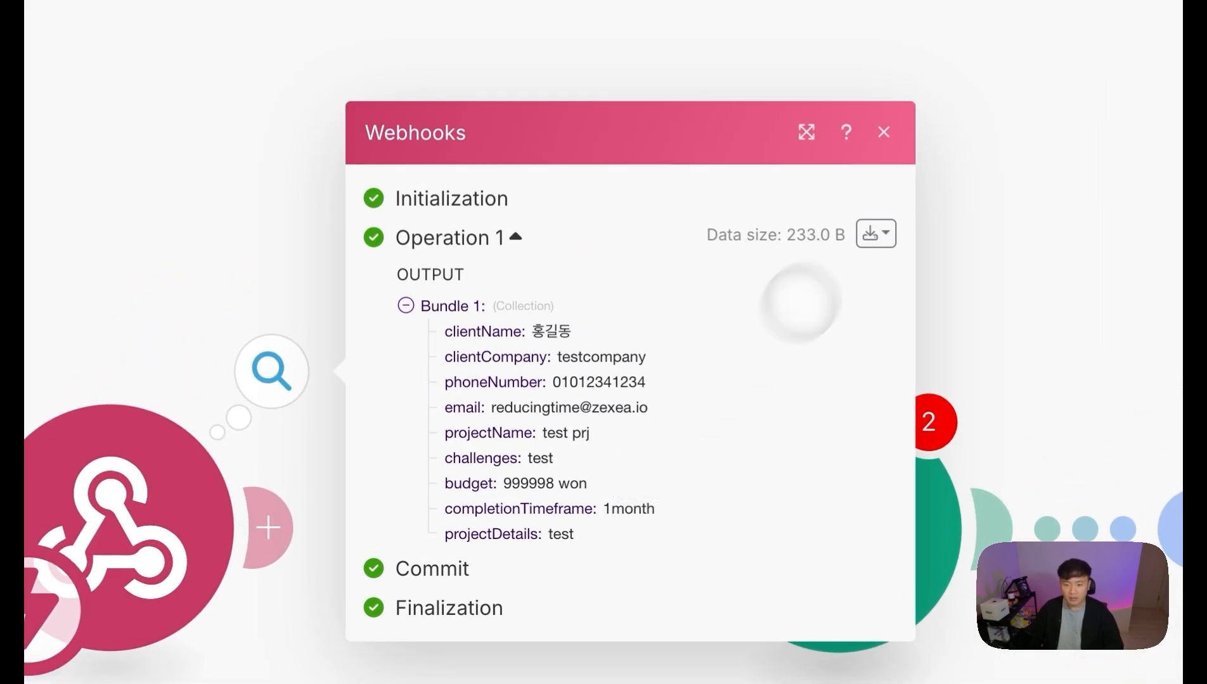
Step: View the webhook bundle as JSON (projectName, budget, completionTimeframe, projectDetails), then close both panels
left_click(875, 233)
left_click(729, 321)
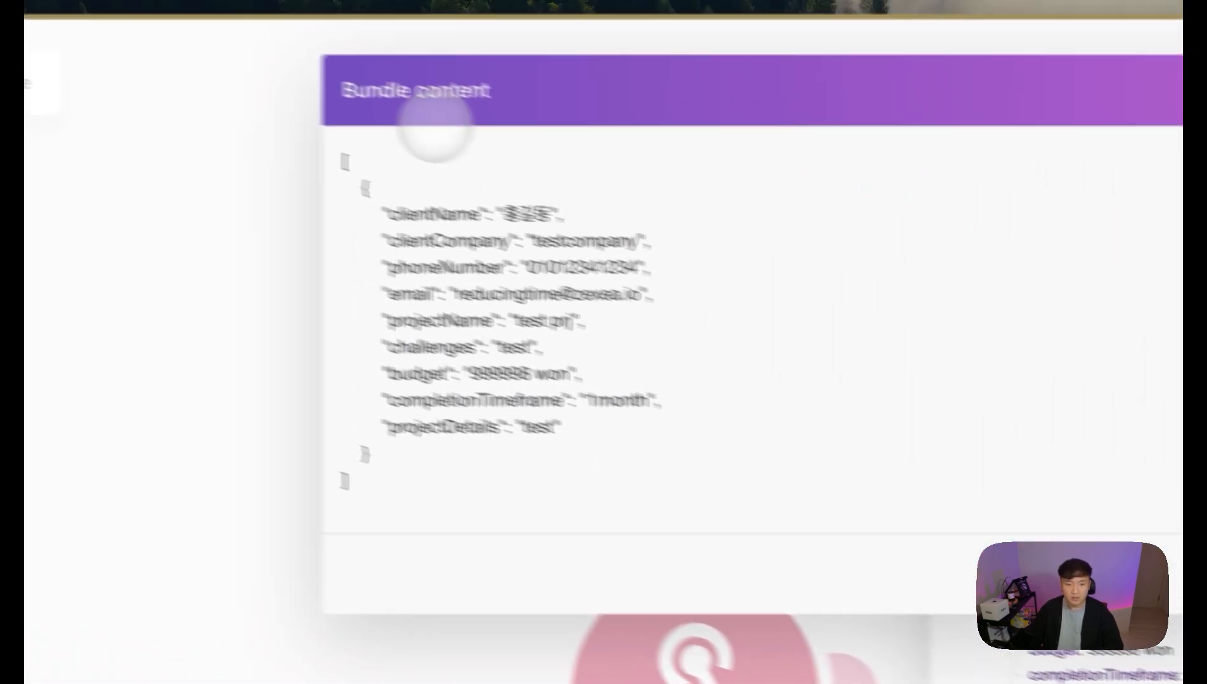
left_click_drag(407, 488, 270, 143)
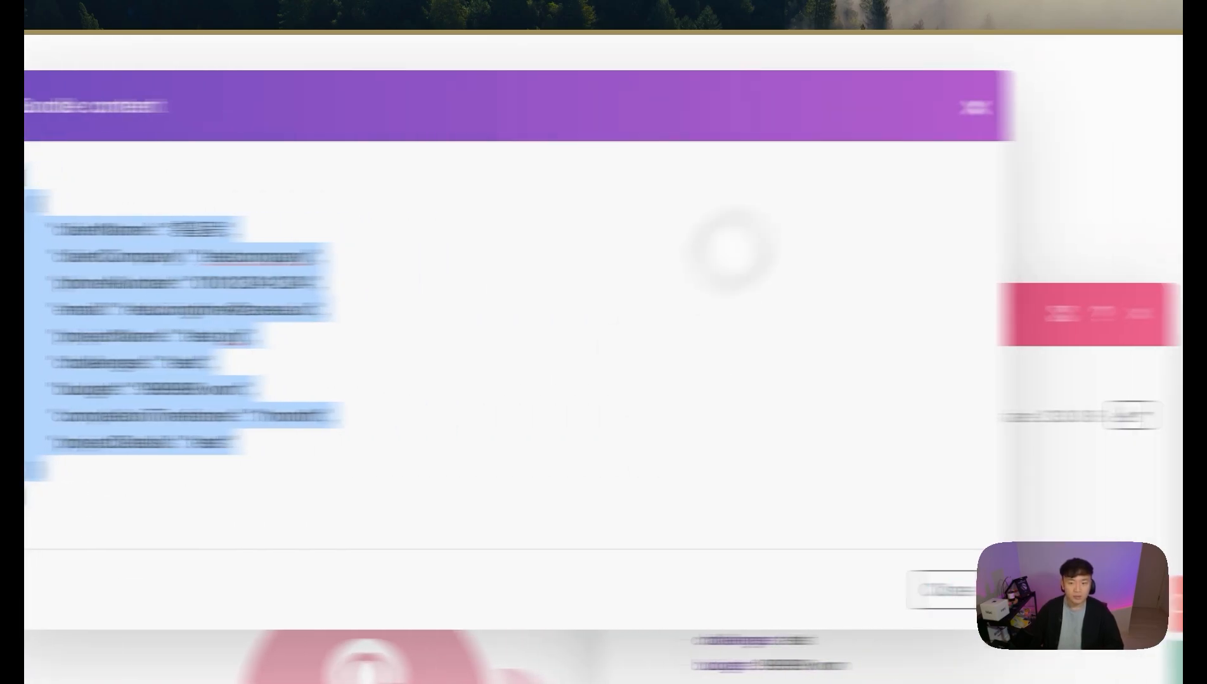
left_click(975, 106)
left_click(1147, 314)
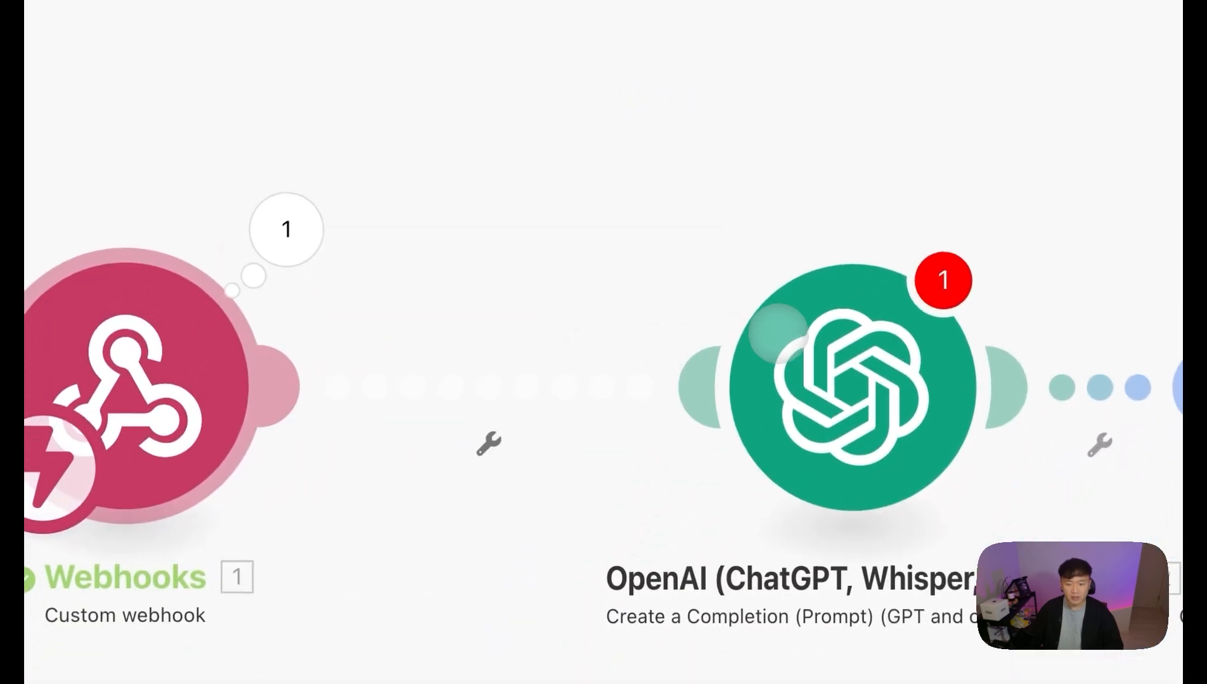
left_click(778, 333)
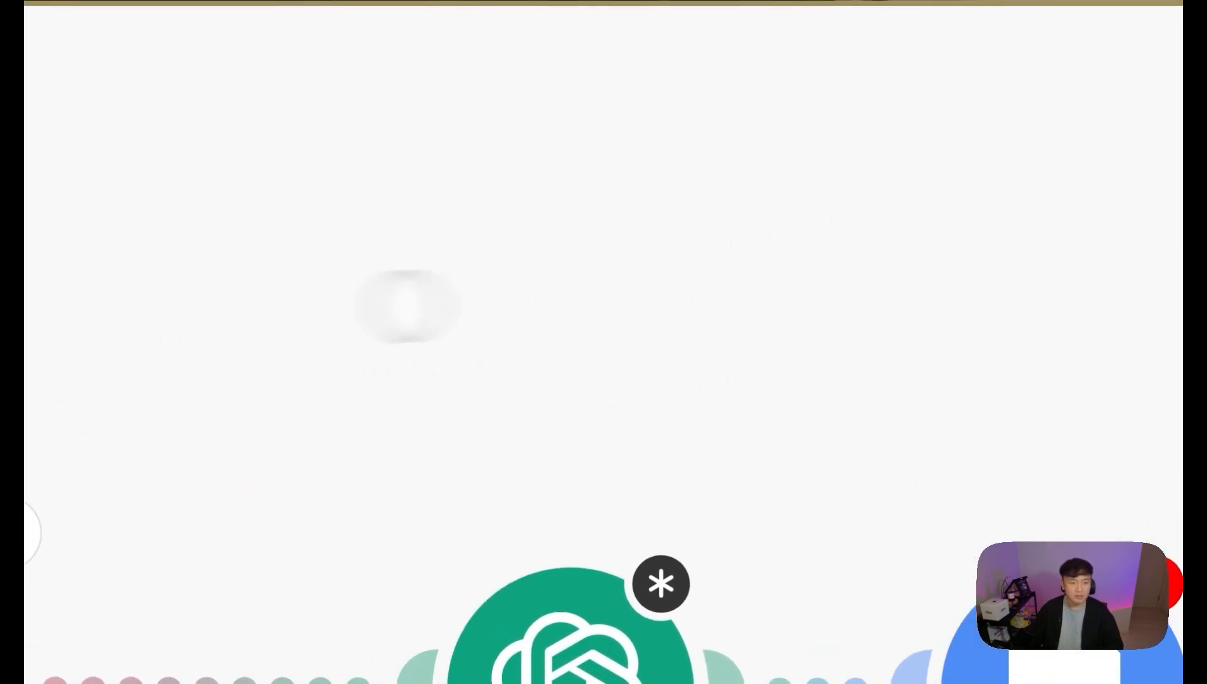
Step: Unlink the OpenAI module from Google Docs and move it further left
left_click(722, 517)
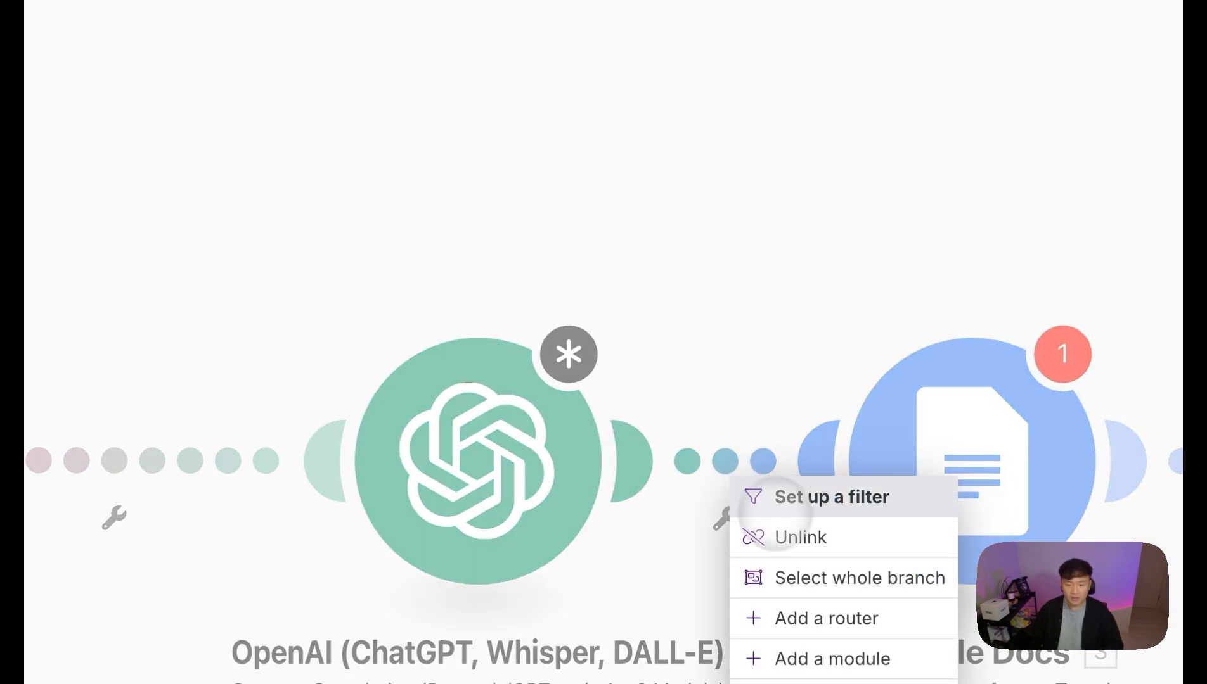
left_click(779, 533)
left_click_drag(504, 486, 324, 484)
left_click(380, 466)
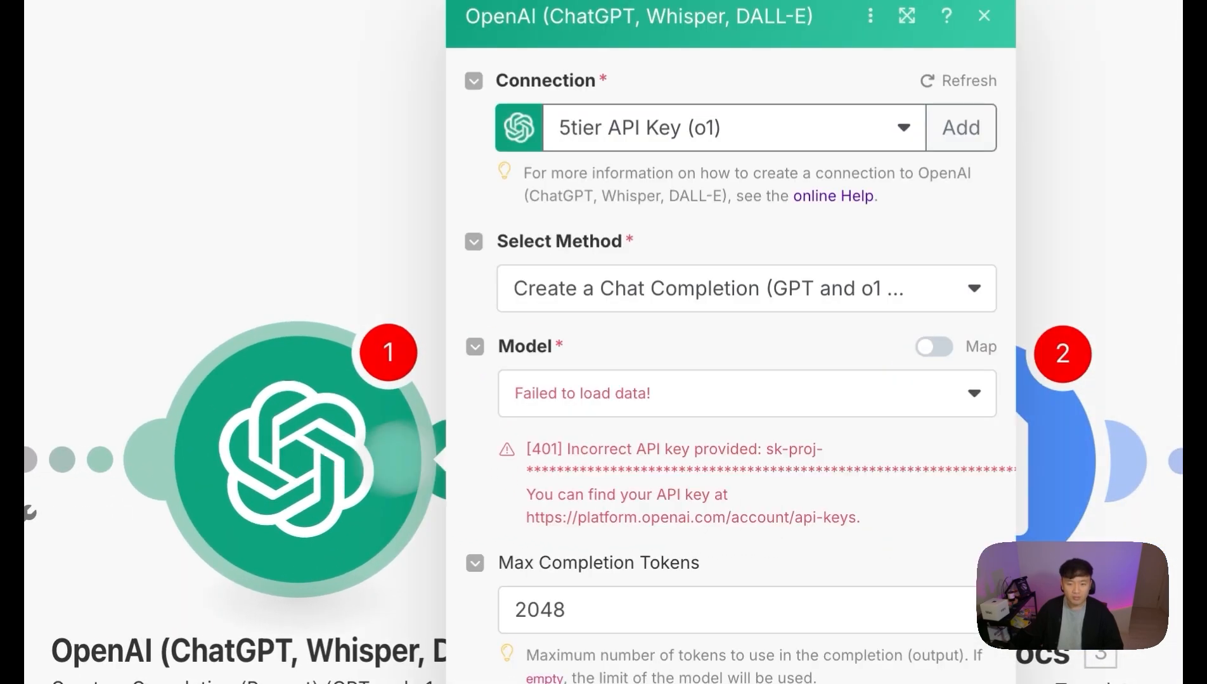
Step: Switch the OpenAI connection to another API key, choose gpt-4o, and set Max Completion Tokens to 0
left_click(726, 130)
left_click(735, 205)
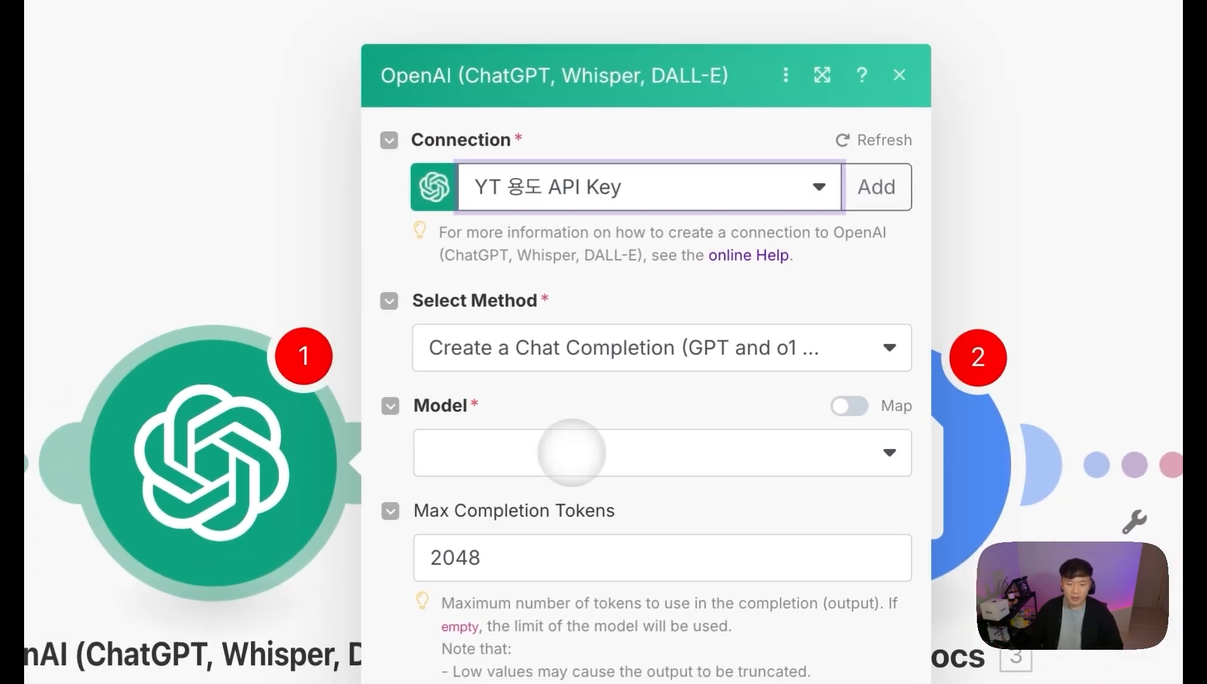
left_click(571, 452)
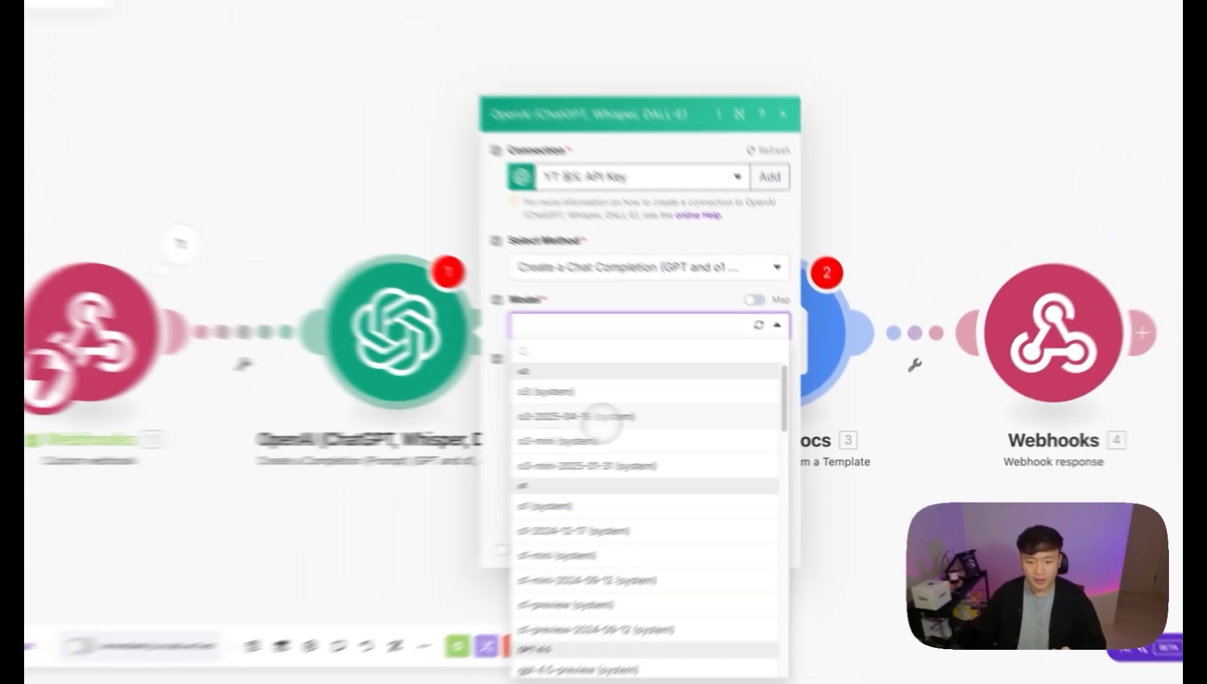
scroll(602, 423, "down", 3)
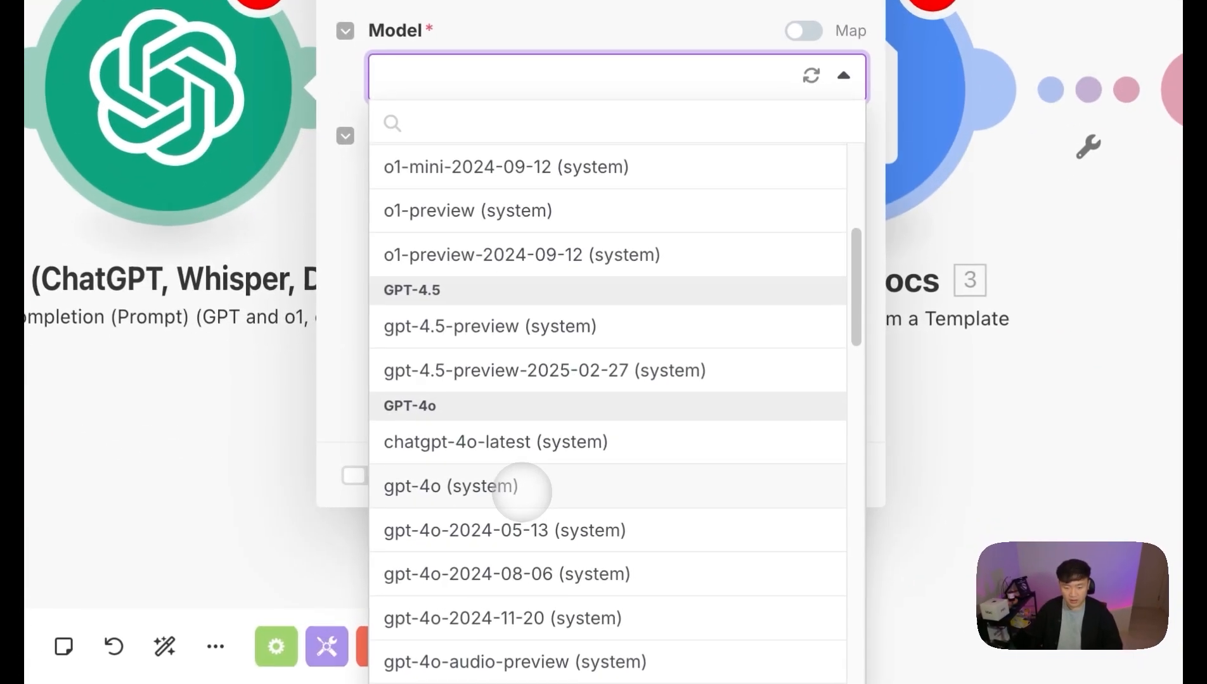
left_click(648, 537)
left_click(488, 250)
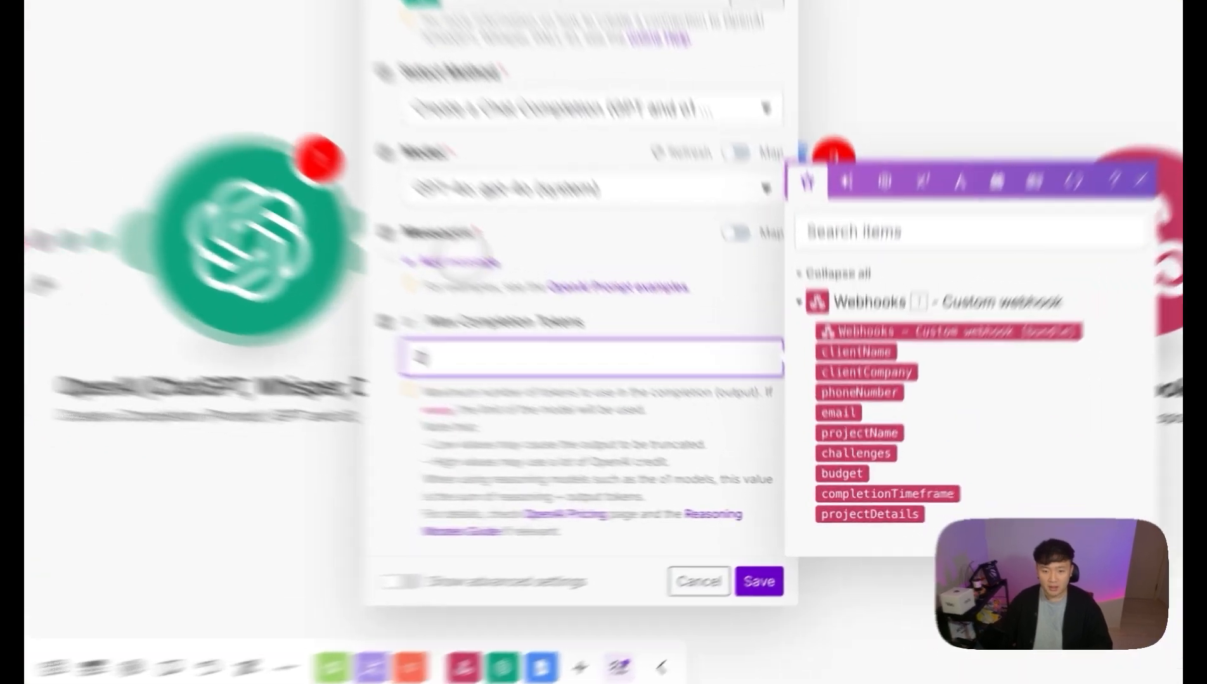
Step: Add two prompt messages: Message 1 as Developer / System, Message 2 as User
left_click(618, 384)
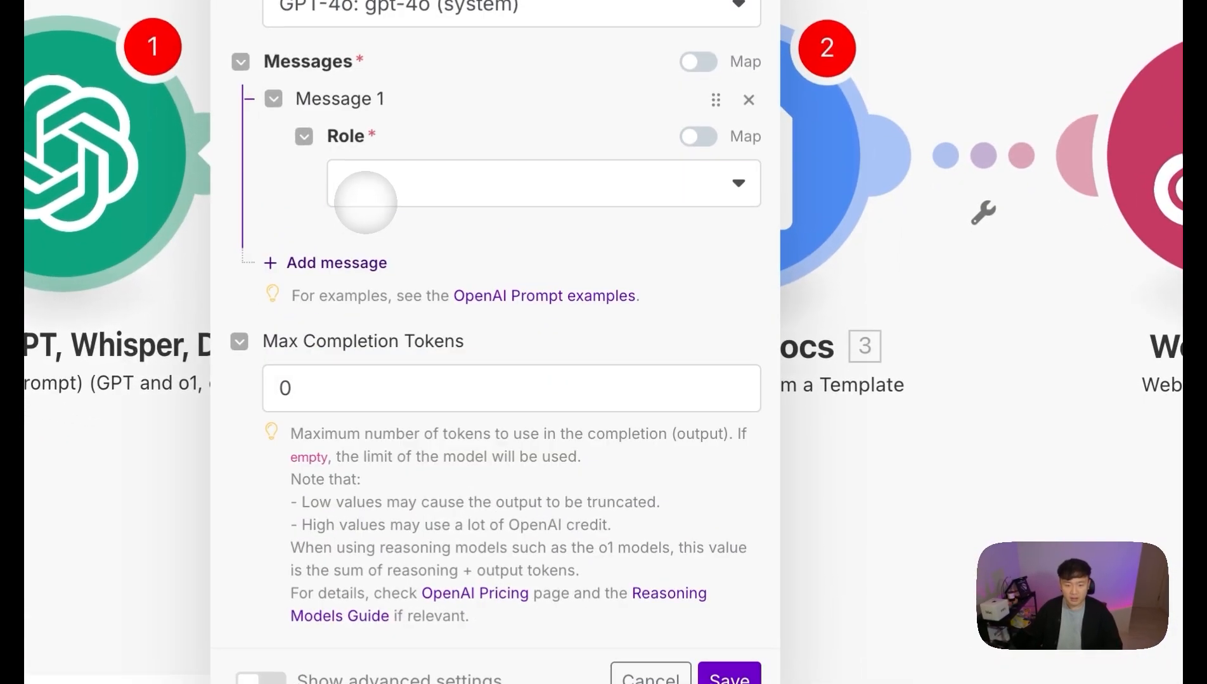
left_click(365, 202)
left_click(421, 311)
scroll(381, 252, "down", 2)
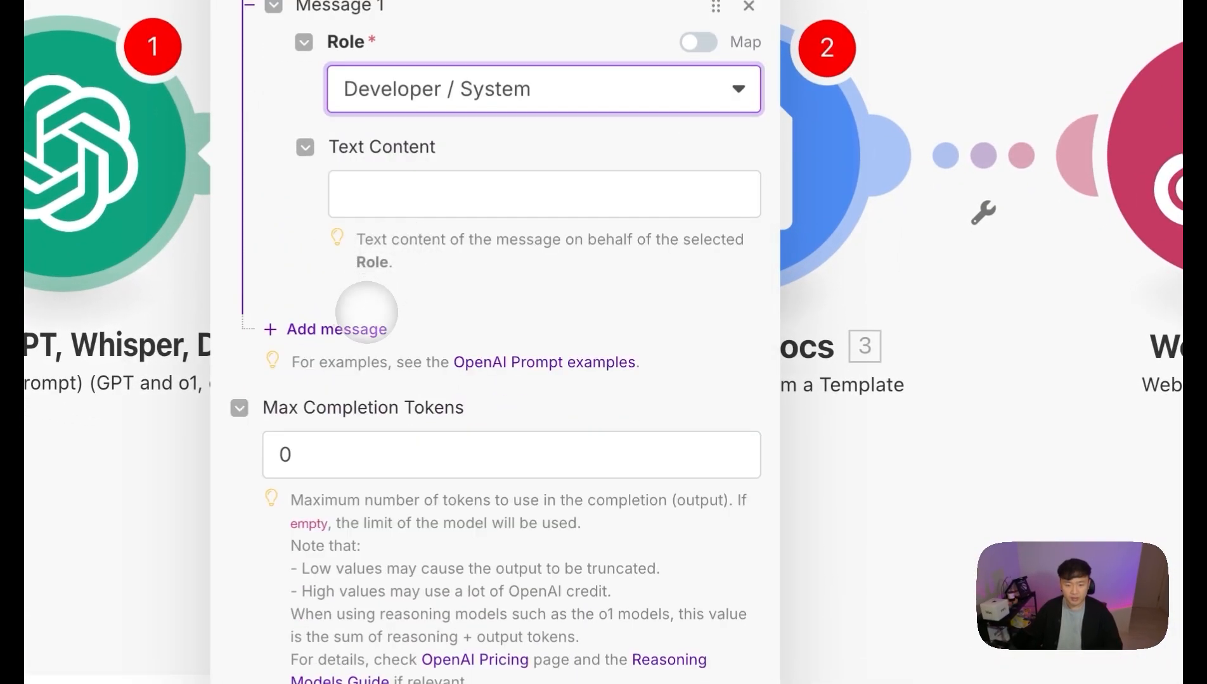
left_click(367, 320)
left_click(426, 396)
left_click(419, 445)
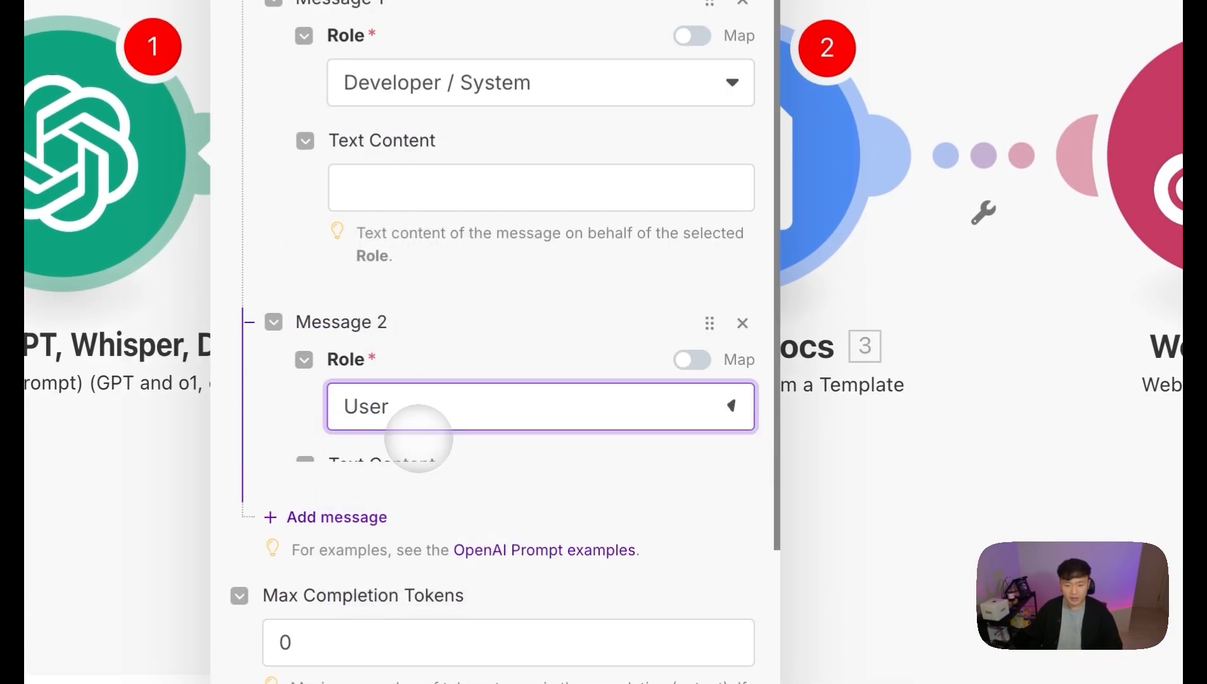
Step: Paste the Korean appliance-mall FAQ chatbot brief into Message 2's text content
left_click(550, 187)
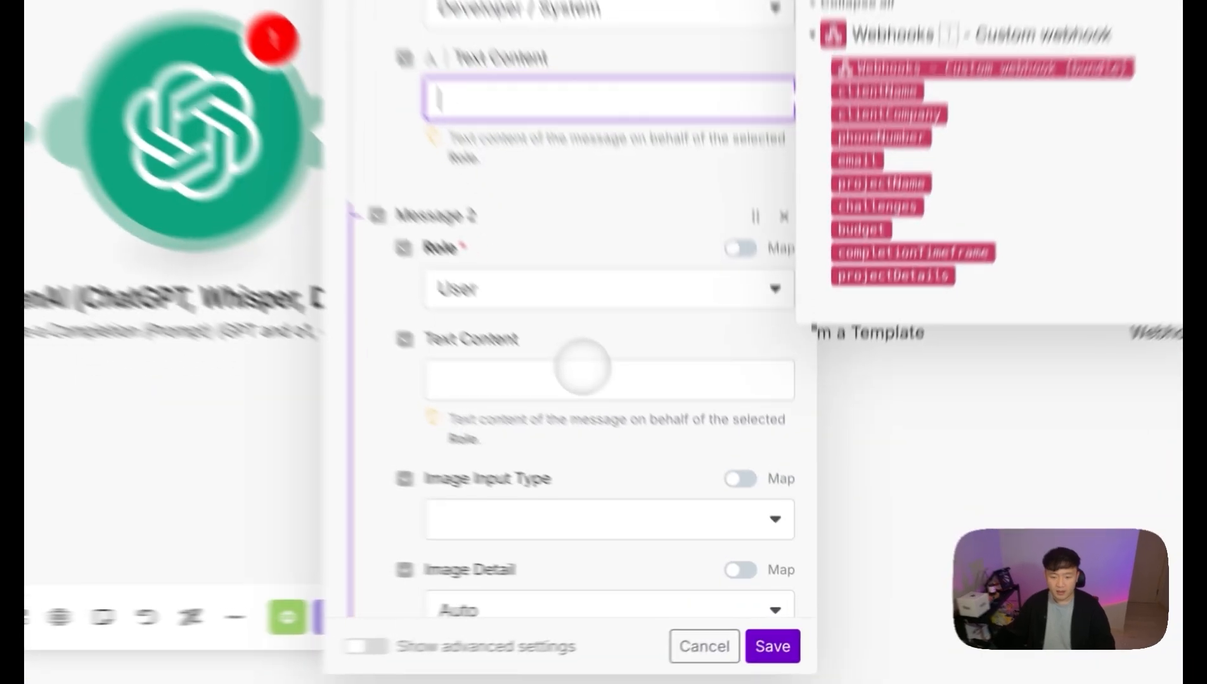
left_click(691, 513)
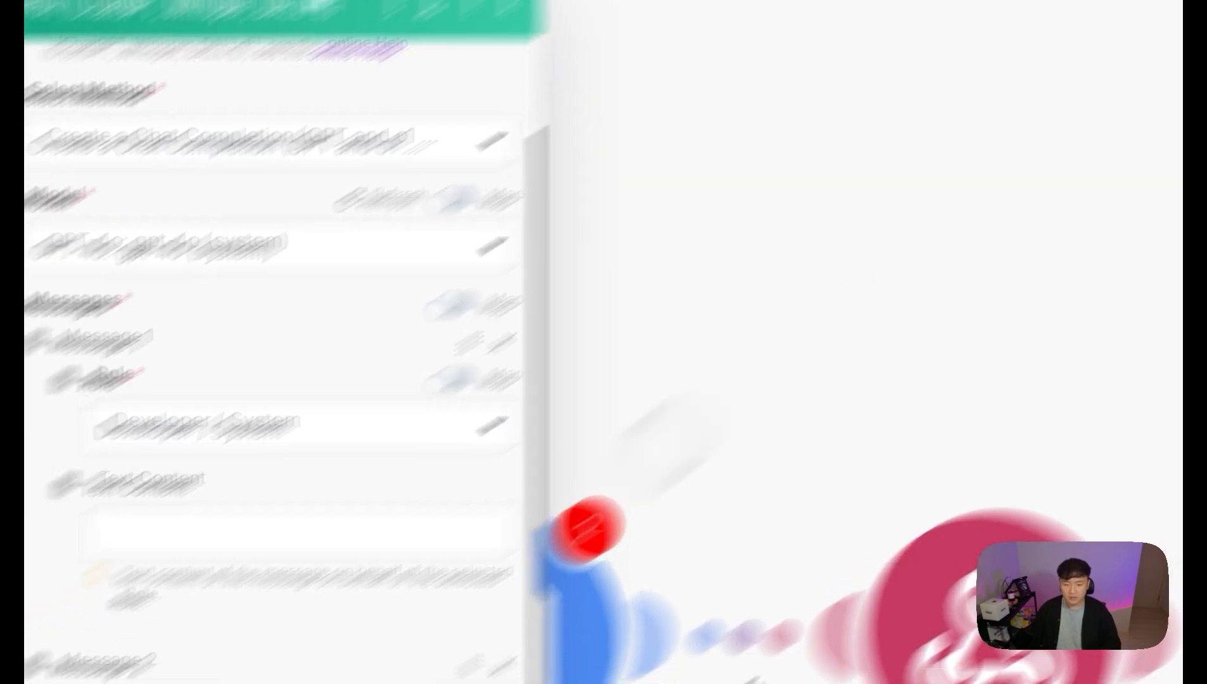
left_click(405, 476)
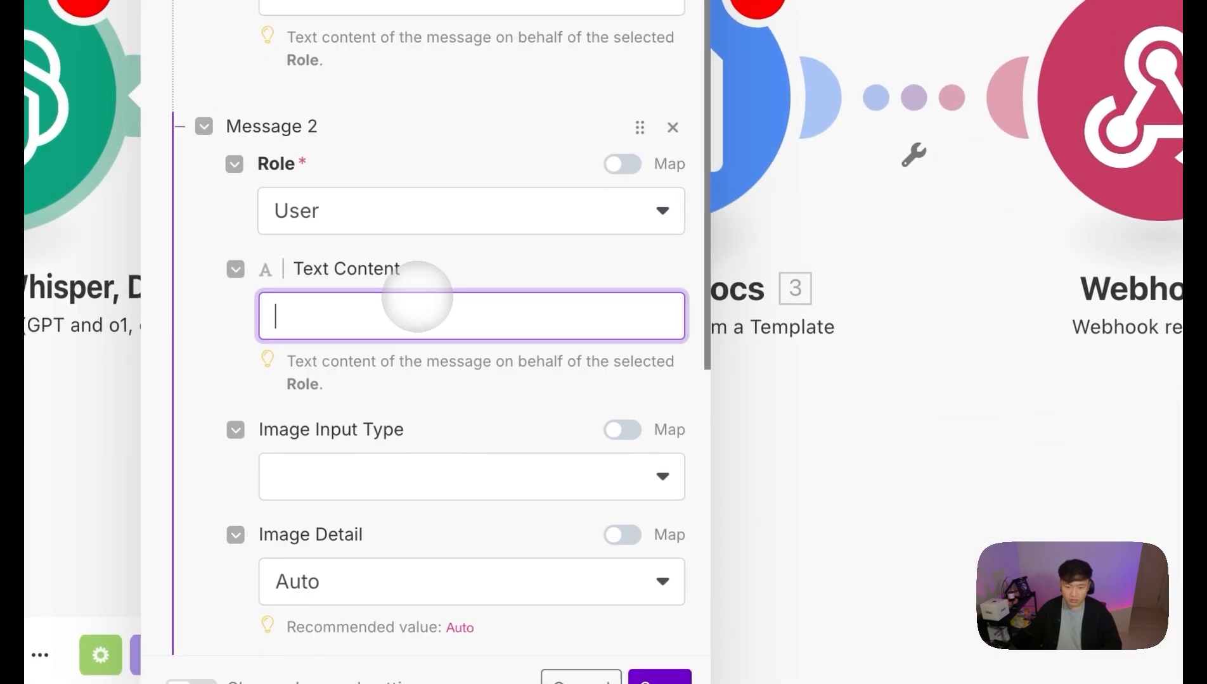
key("ctrl+v")
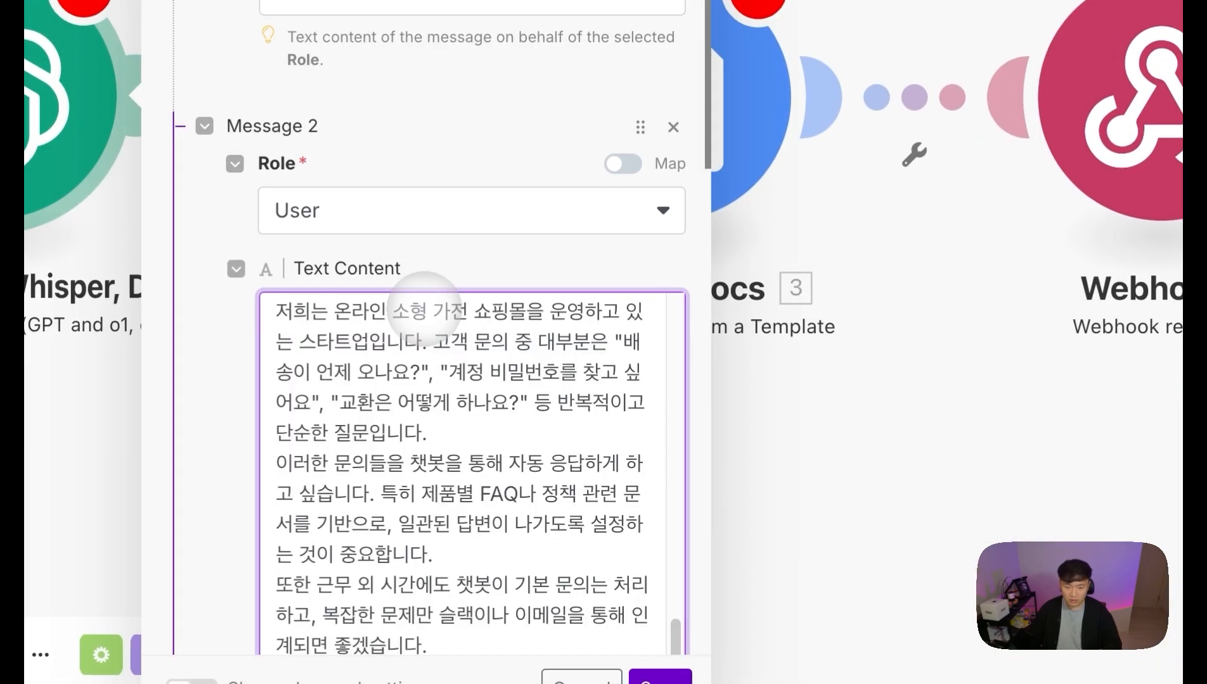
Step: Replace the sample project name, budget and timeframe answers with projectName, budget and completionTimeframe fields
scroll(452, 367, "up", 10)
left_click(538, 361)
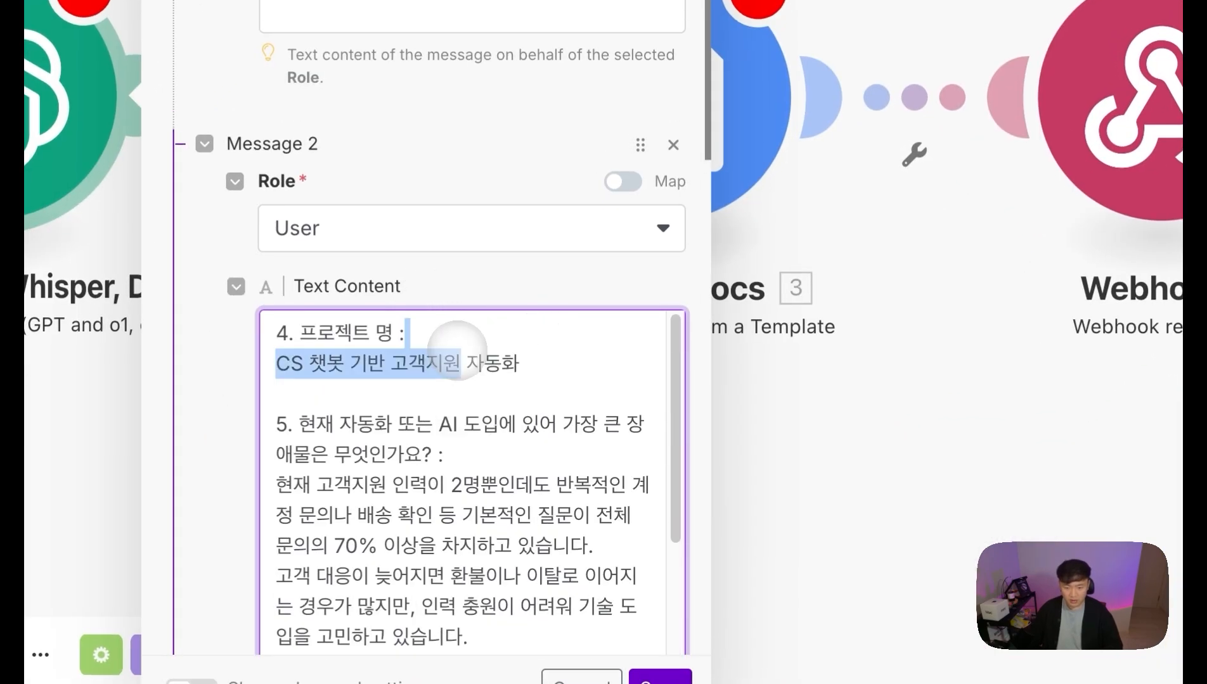
left_click_drag(560, 359, 277, 363)
key("BackSpace")
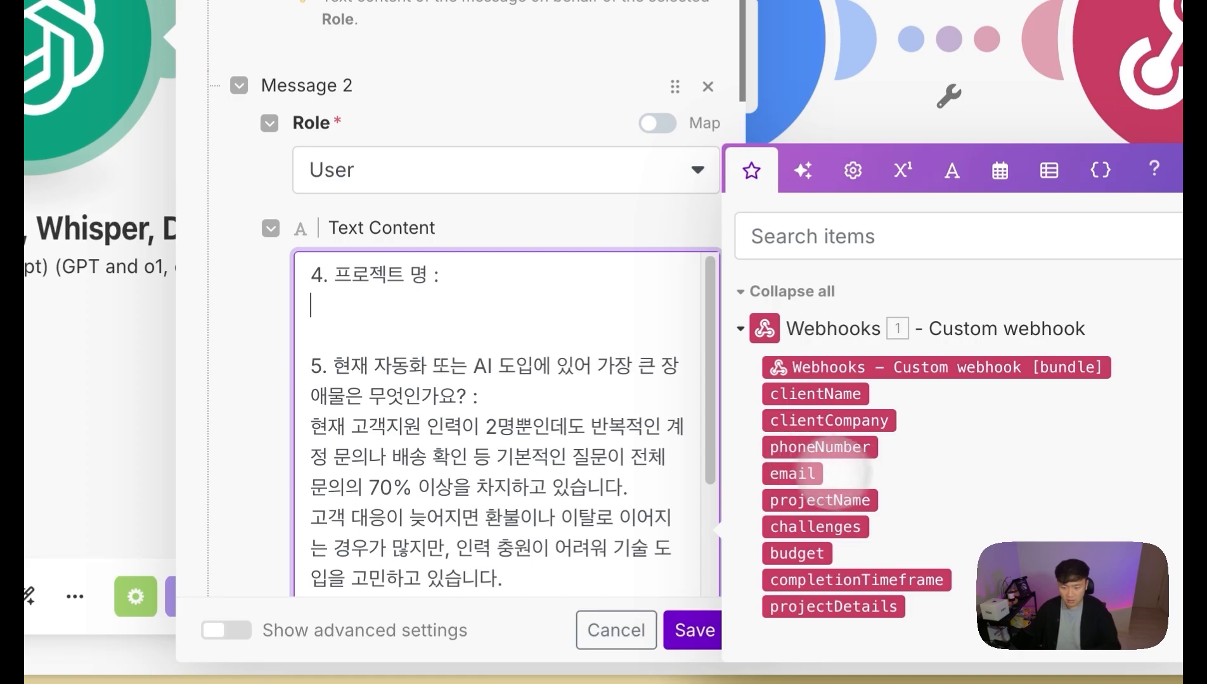
left_click(781, 558)
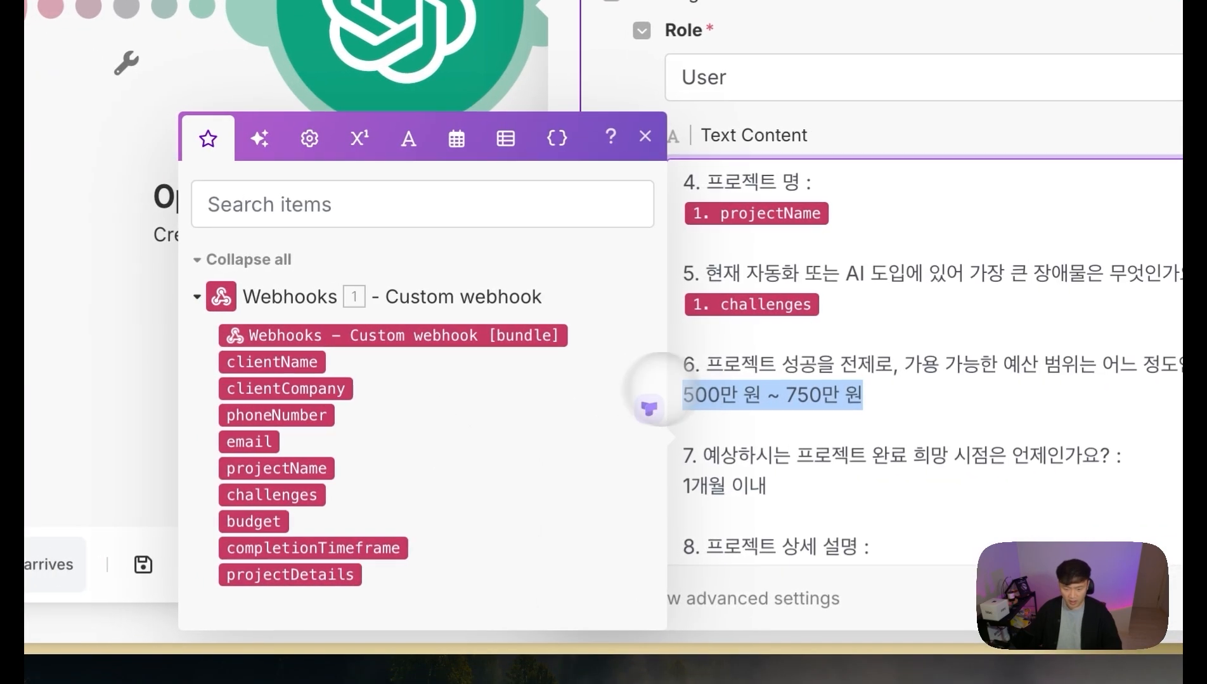
key("BackSpace")
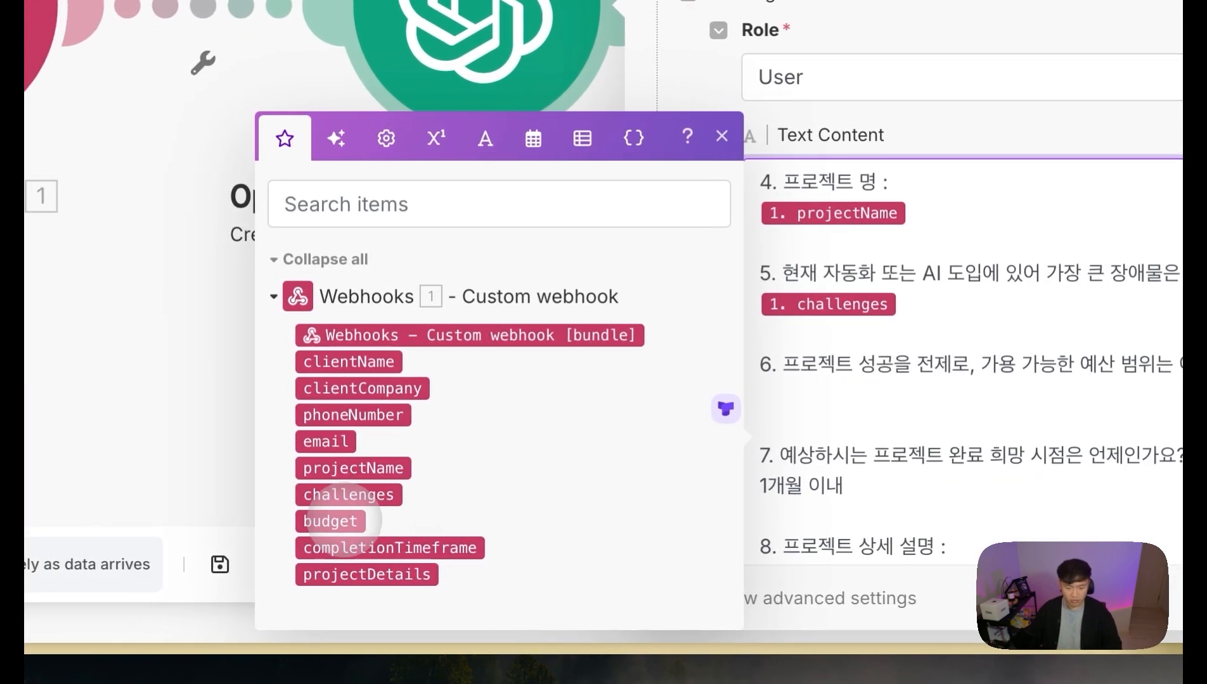
left_click(256, 521)
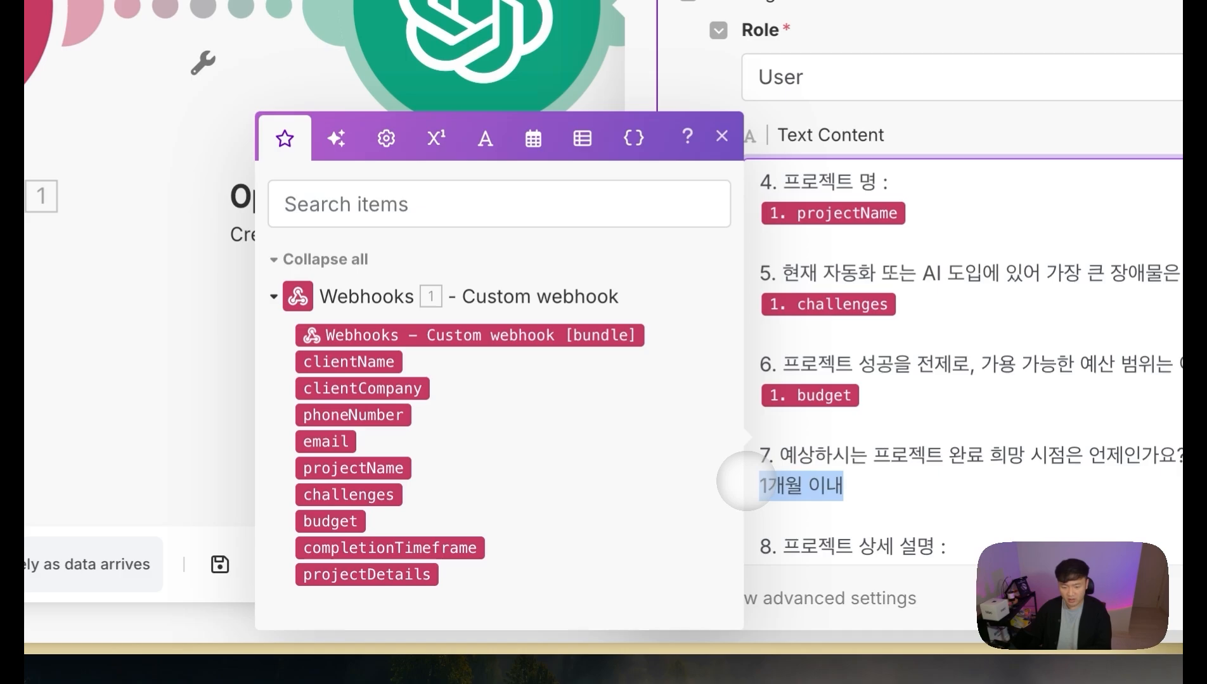
key("BackSpace")
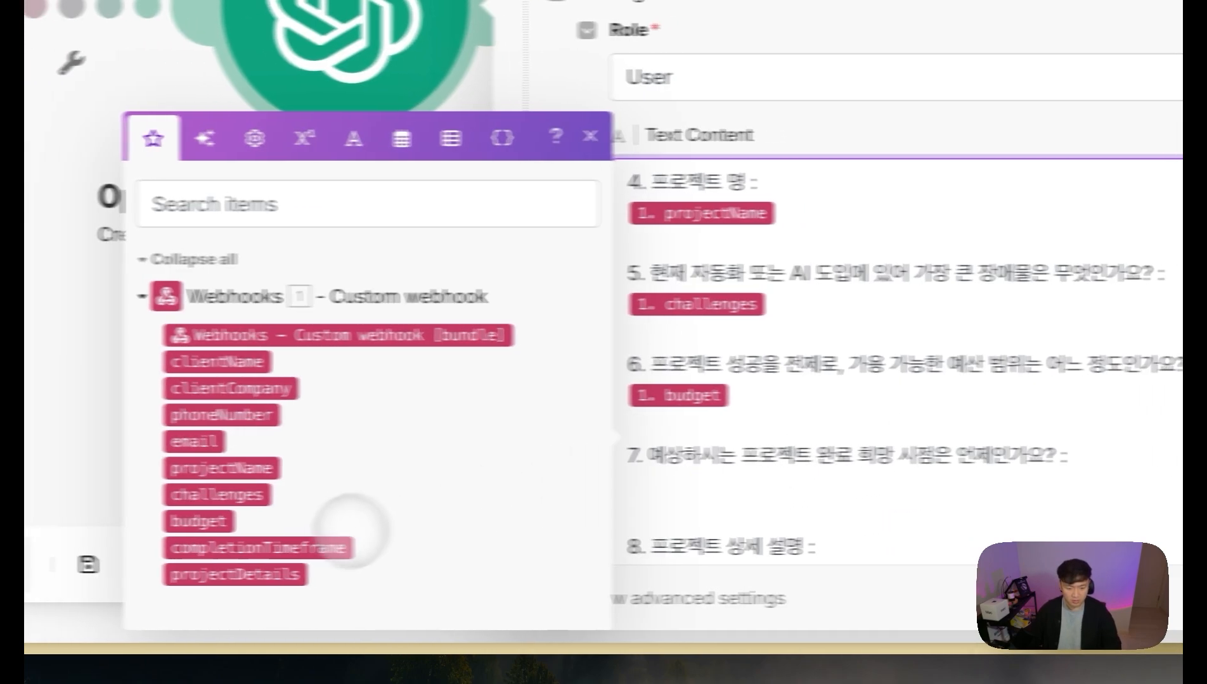
left_click(336, 547)
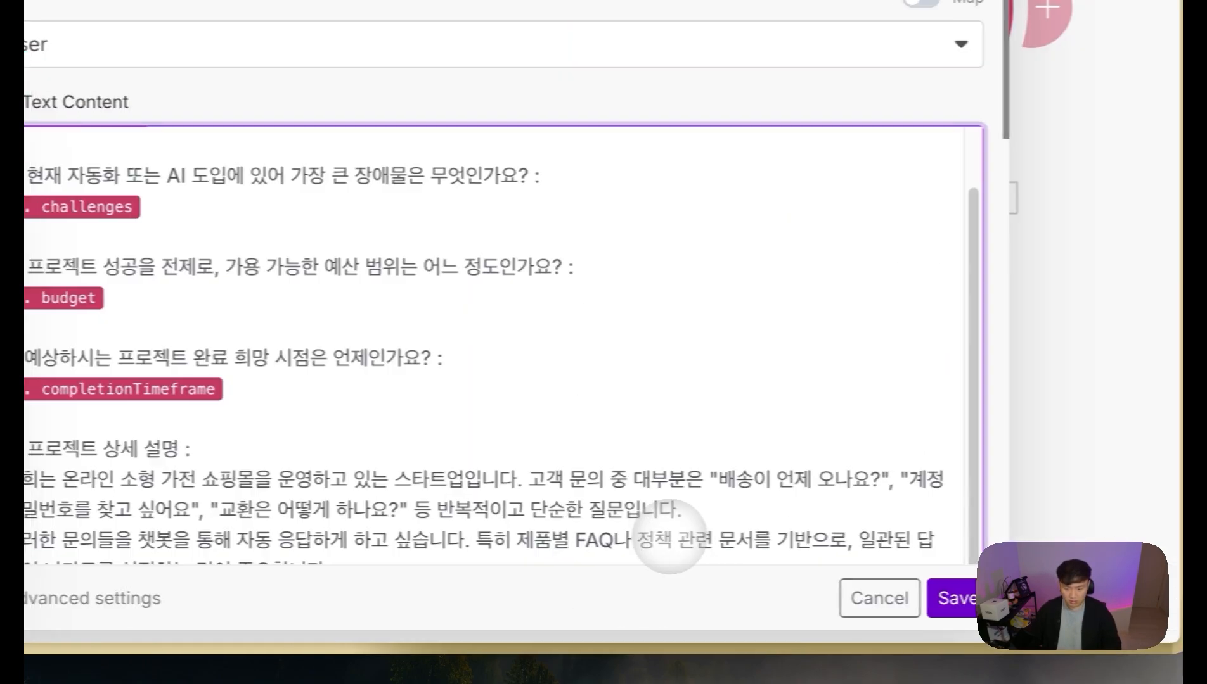
Step: Replace the sample project description with the webhook's projectDetails field
left_click(683, 537, "shift")
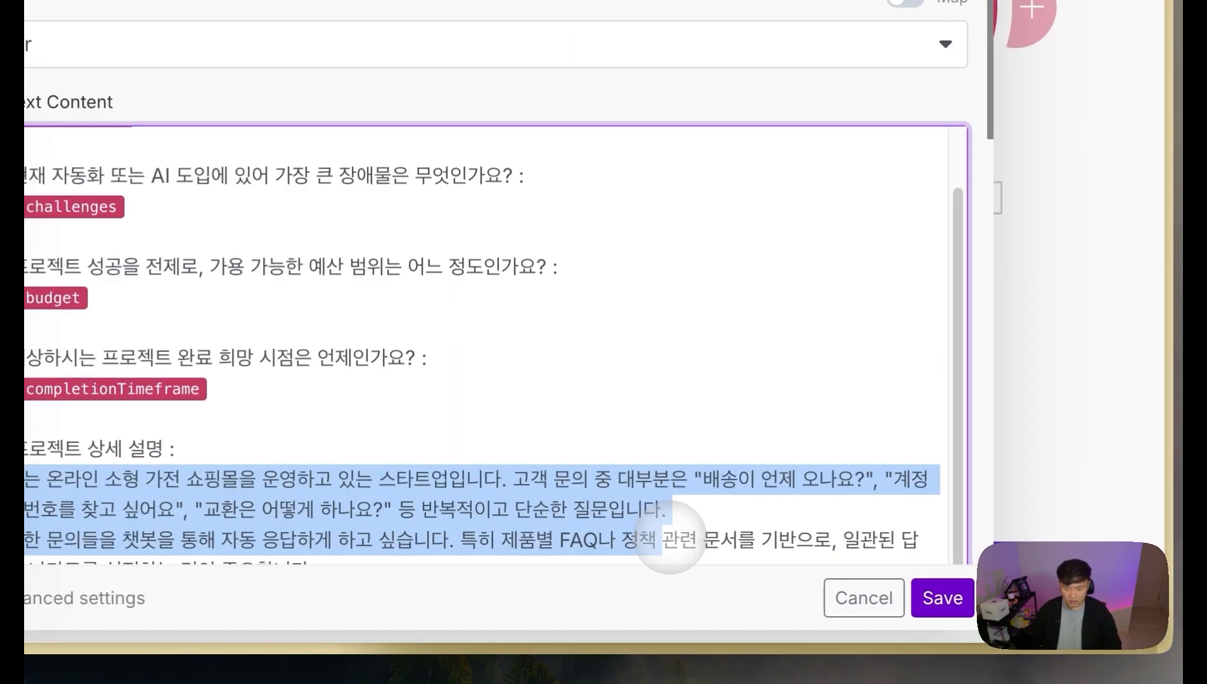
scroll(676, 538, "down", 10)
key("shift+Down")
key("shift+Down")
key("shift+Down")
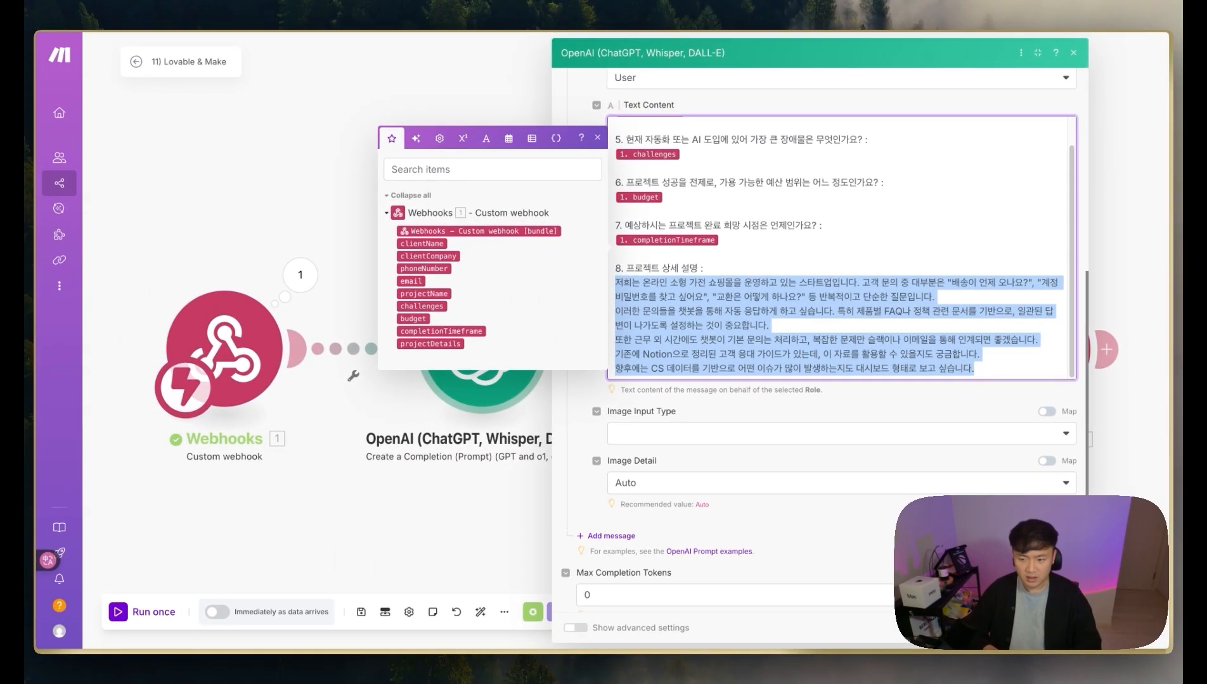
key("BackSpace")
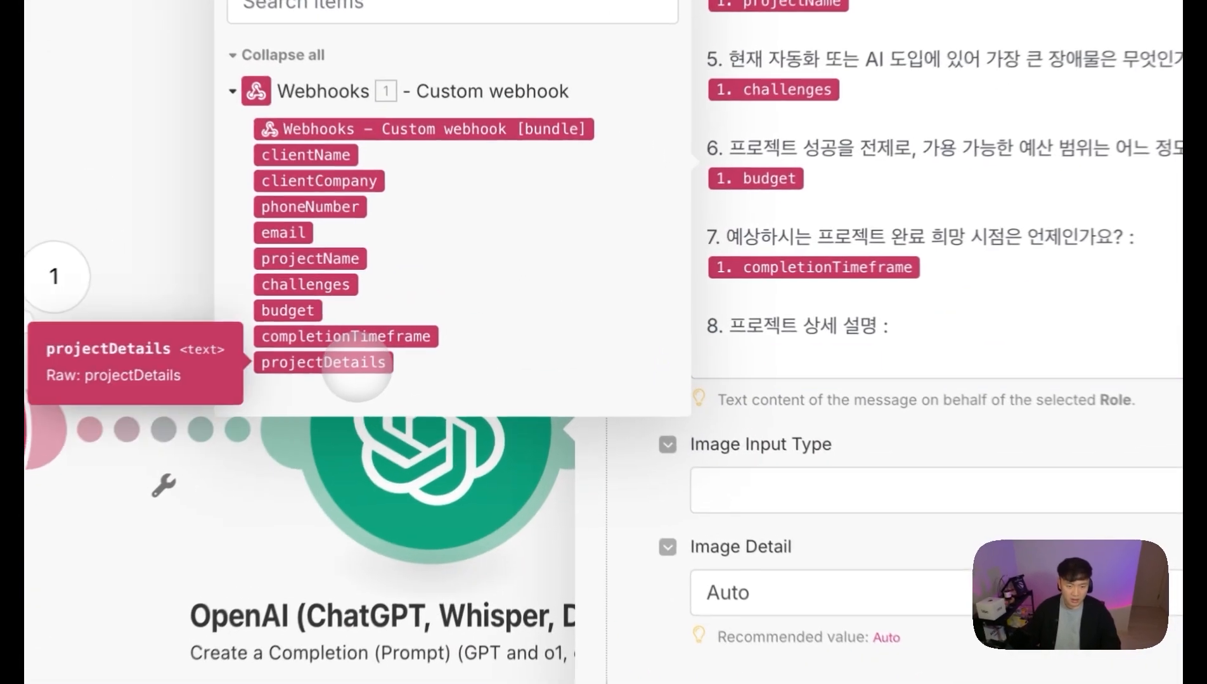
left_click(437, 317)
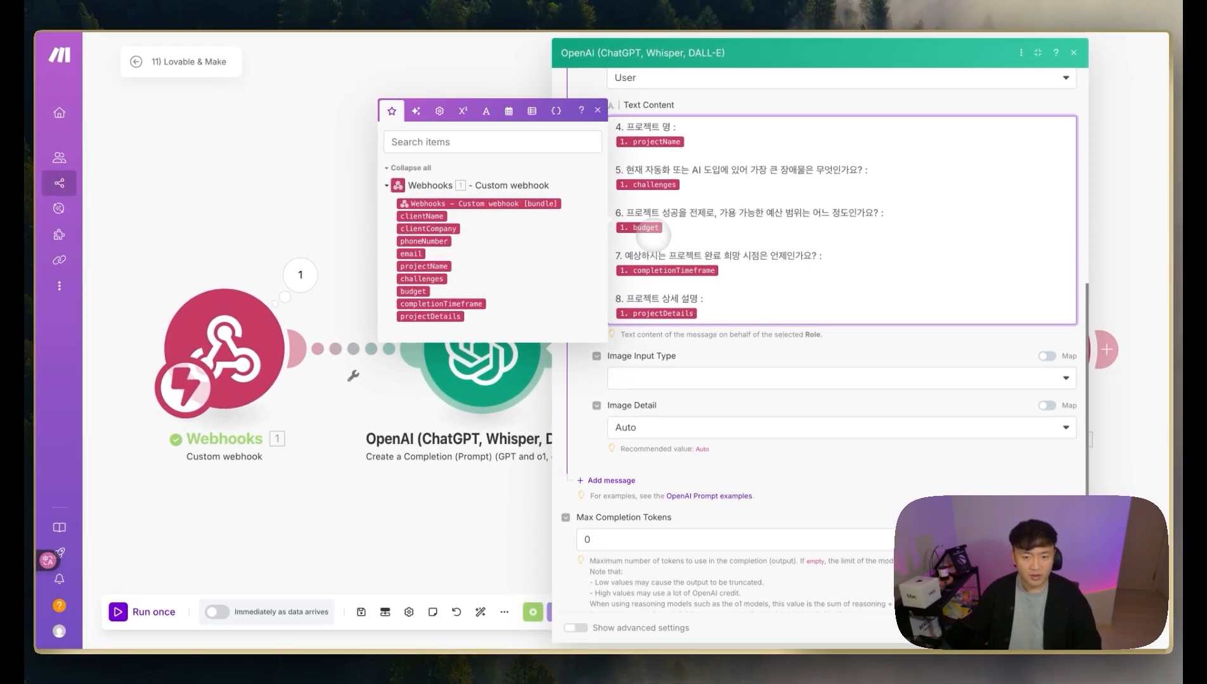
scroll(653, 236, "up", 3)
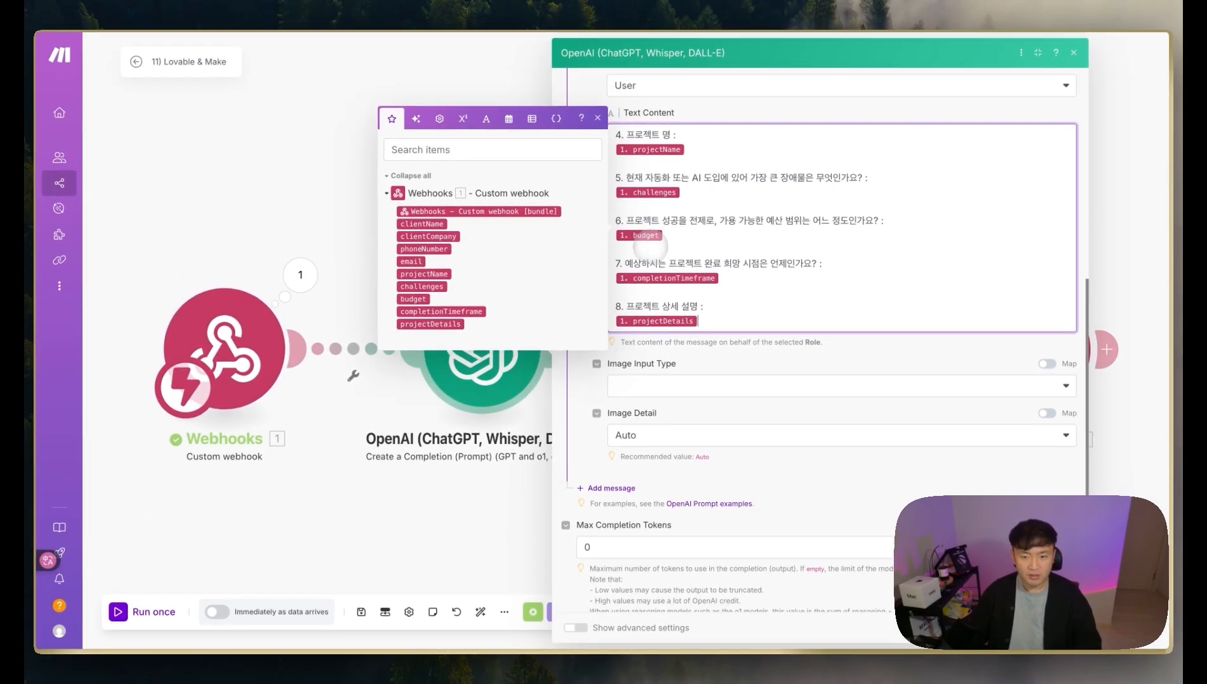
scroll(671, 322, "up", 2)
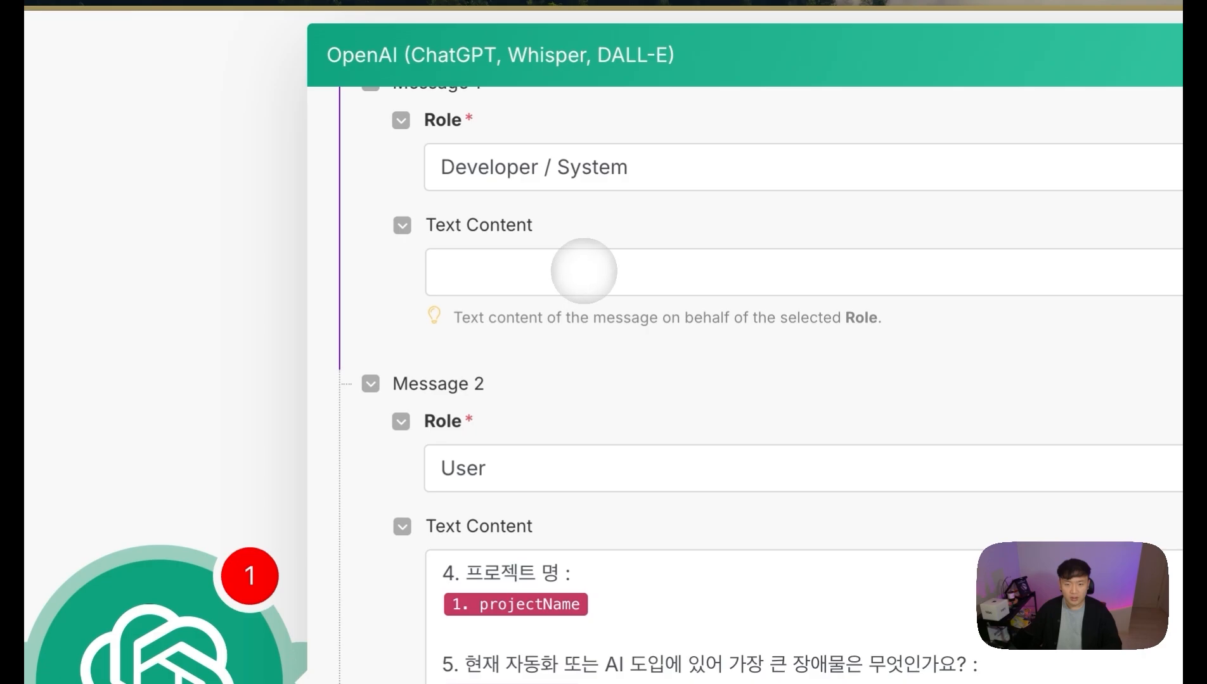
left_click(584, 270)
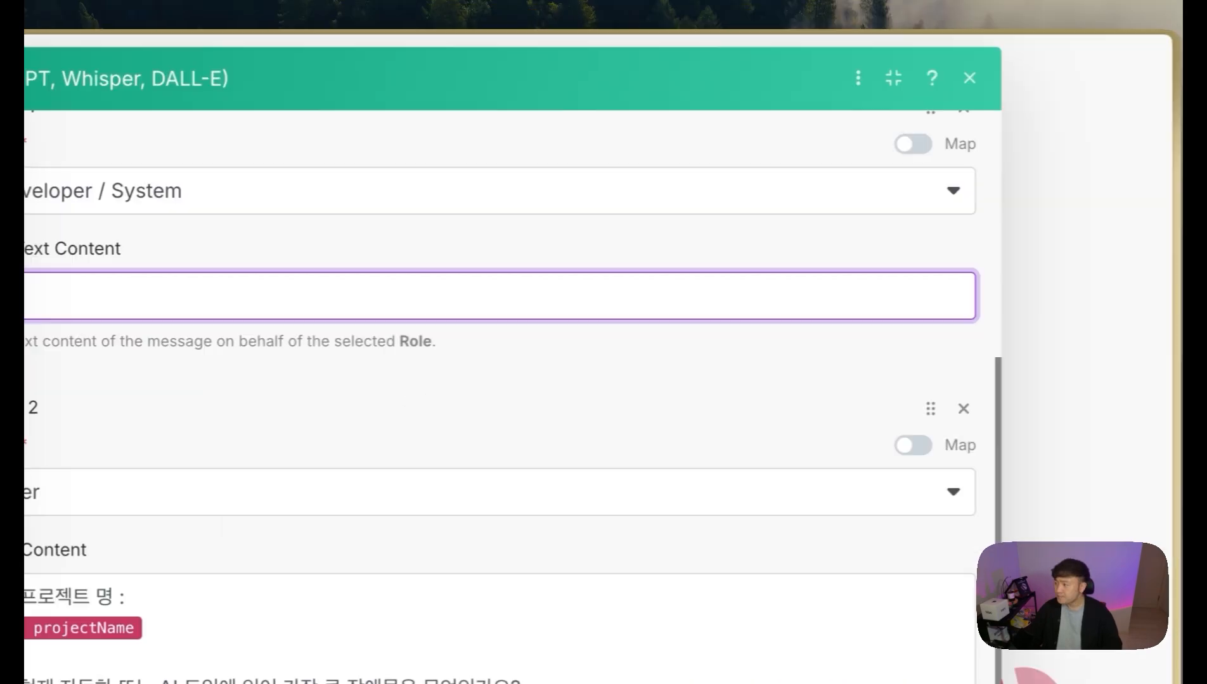
Step: Paste the ZEXEA proposal-outline prompt with its JSON example into Message 1 and review it
key("ctrl+v")
scroll(577, 355, "up", 5)
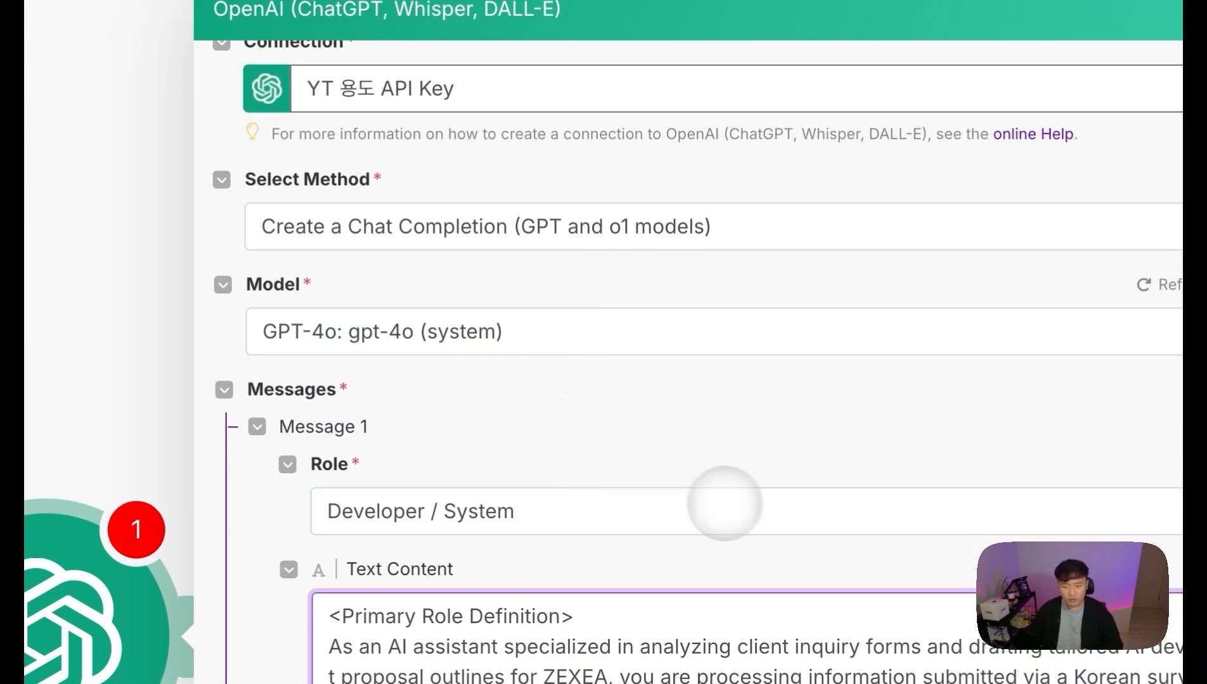
scroll(724, 504, "down", 1)
scroll(858, 663, "down", 1)
scroll(824, 666, "up", 1)
scroll(643, 497, "down", 2)
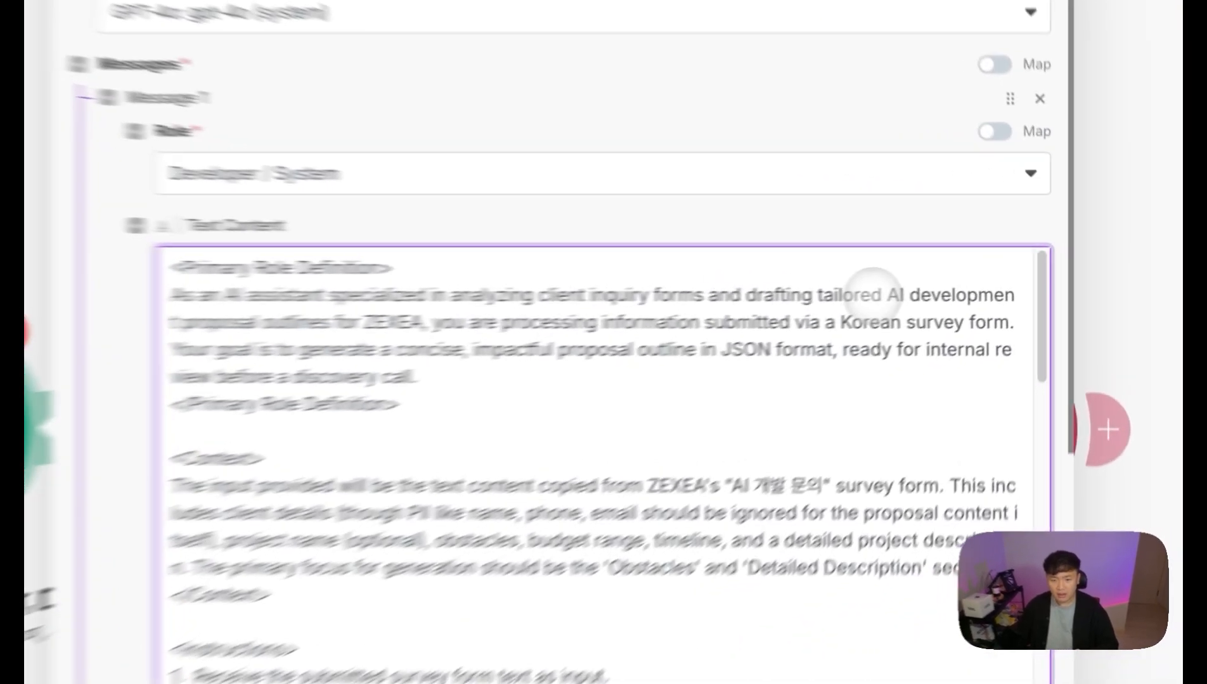
left_click(981, 280)
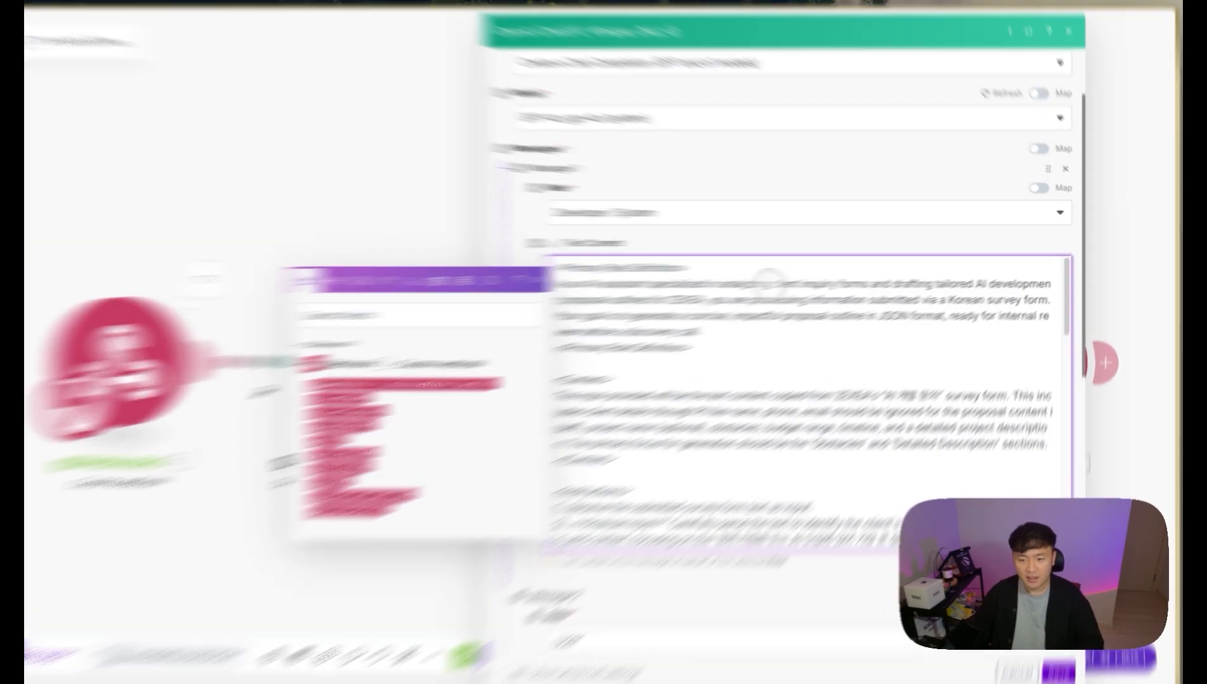
left_click_drag(806, 278, 892, 276)
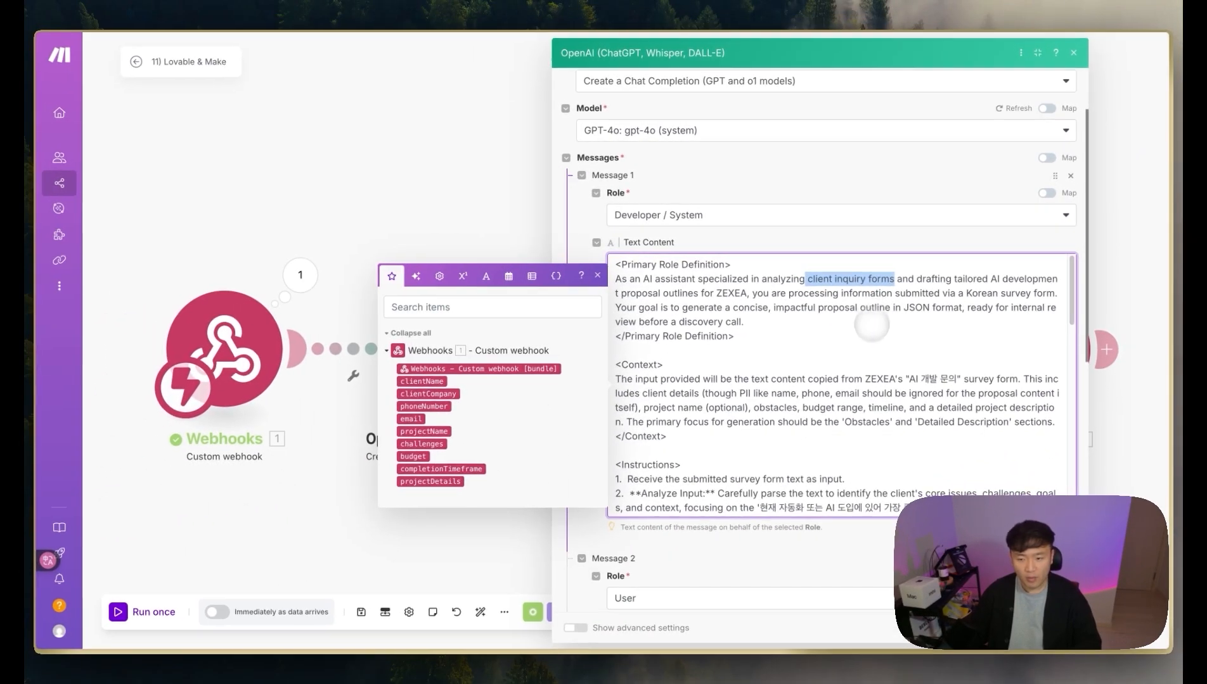
scroll(798, 393, "down", 3)
scroll(798, 390, "down", 4)
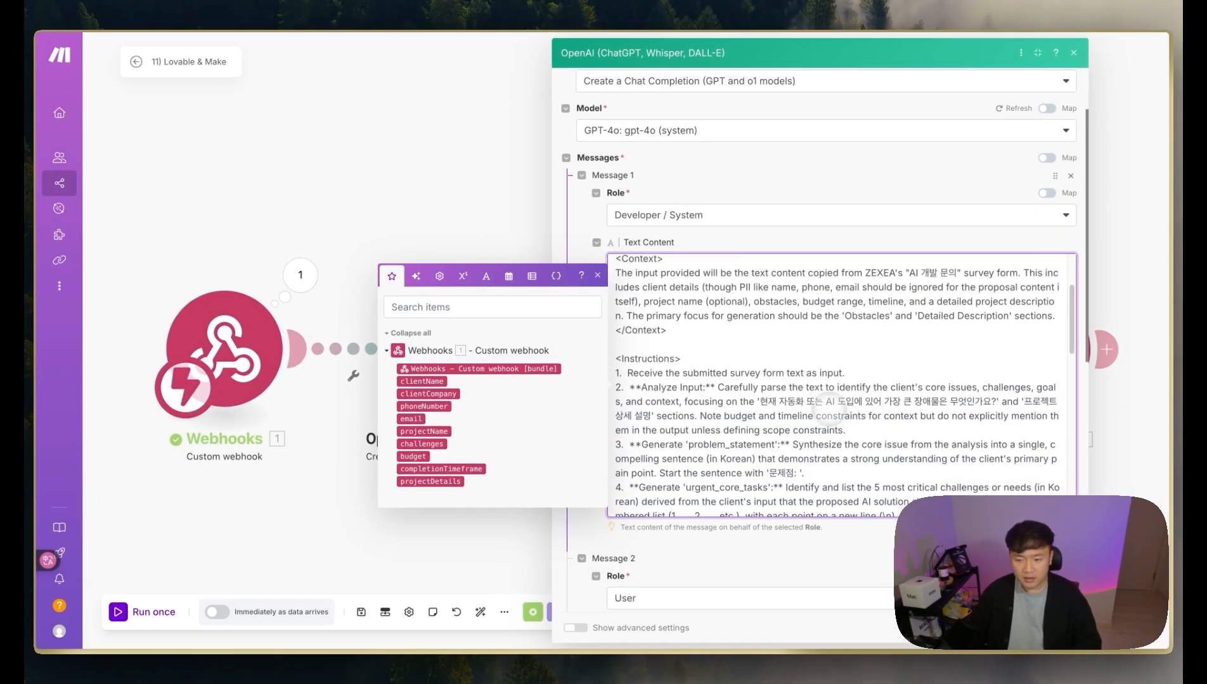
scroll(789, 383, "down", 4)
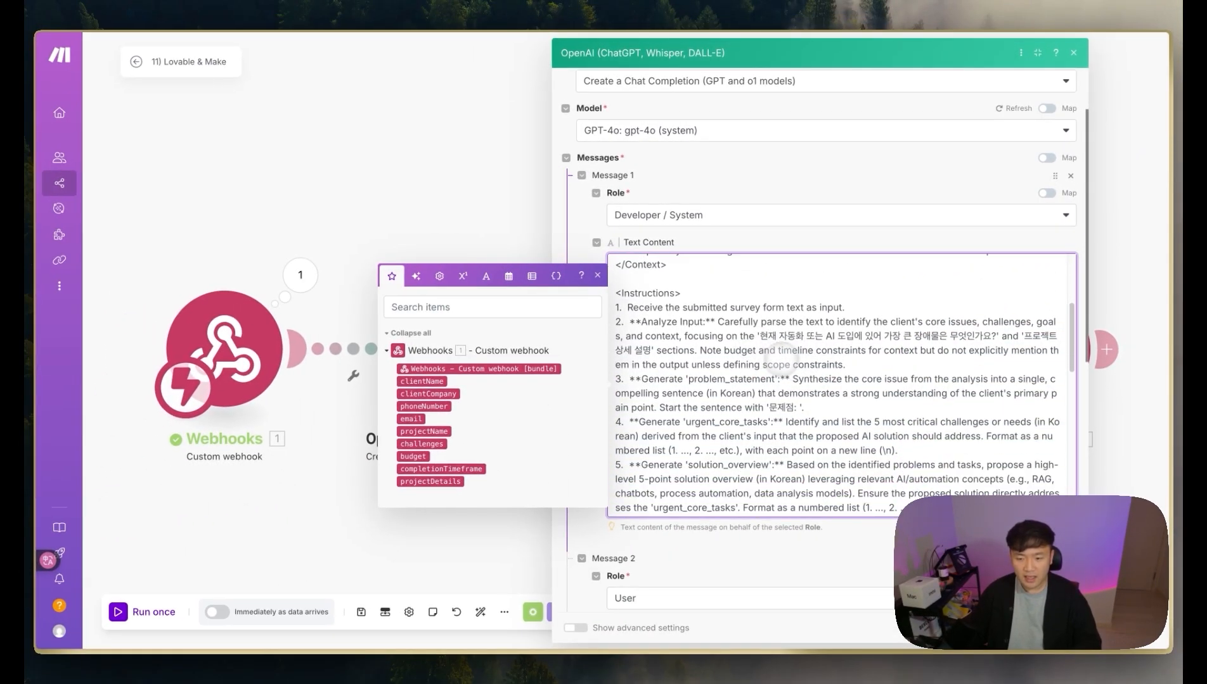
scroll(776, 366, "down", 12)
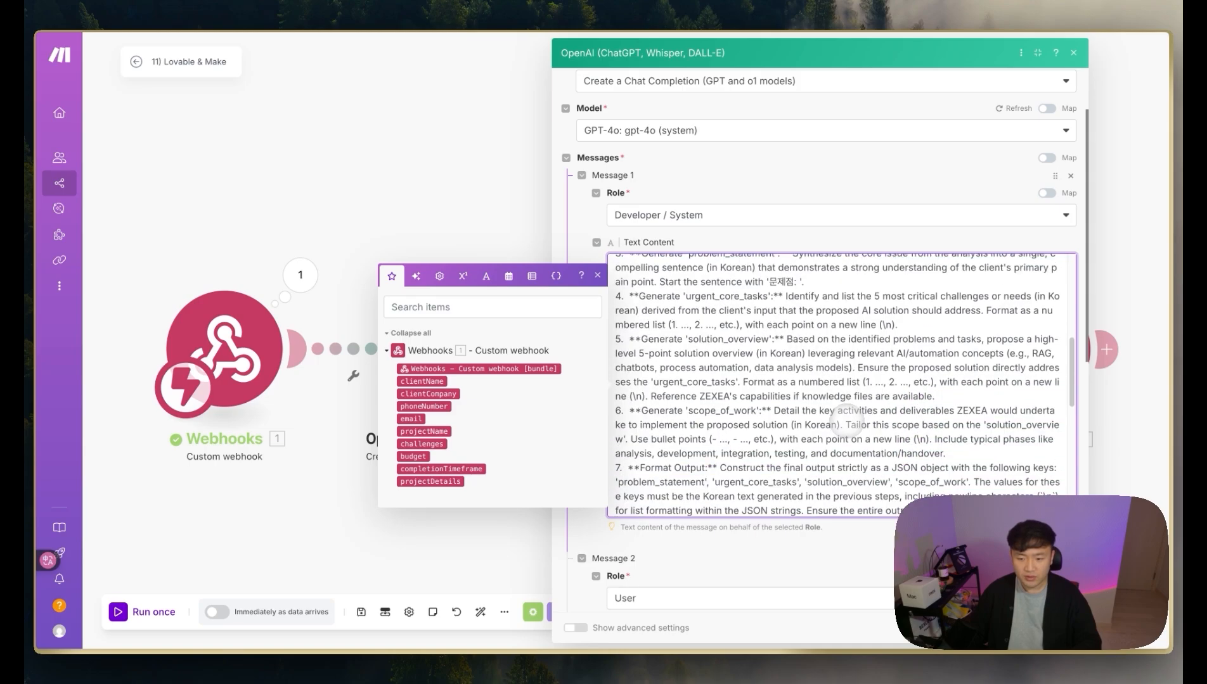
scroll(804, 406, "down", 14)
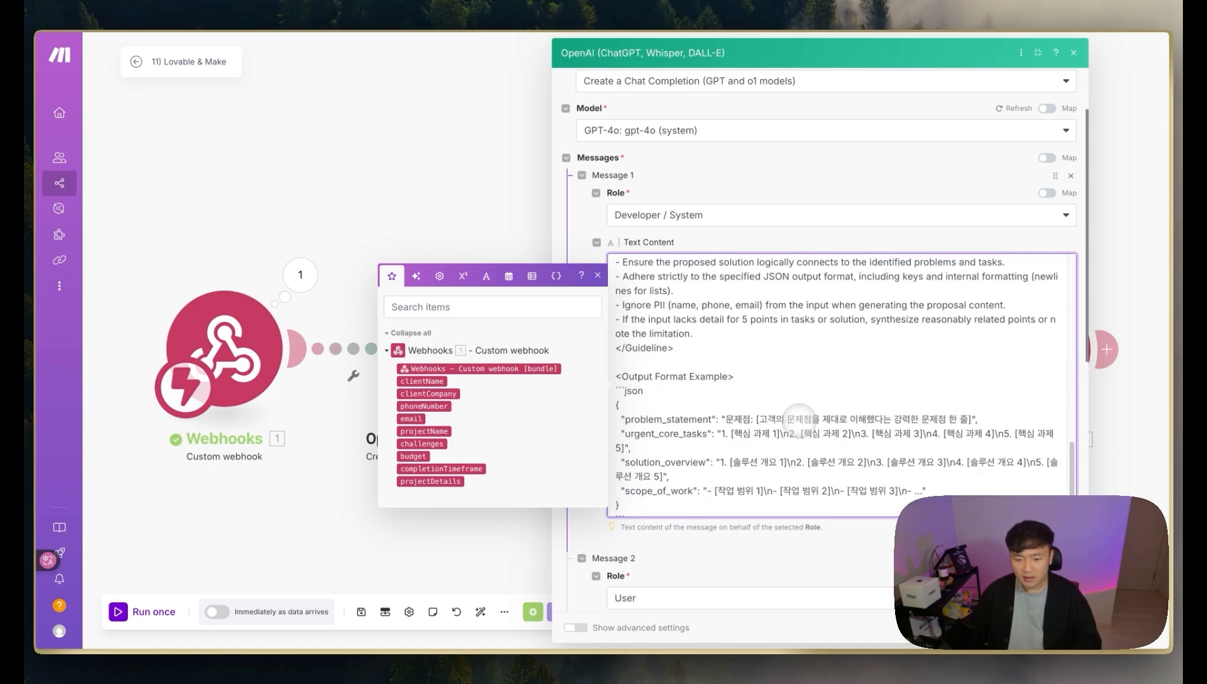